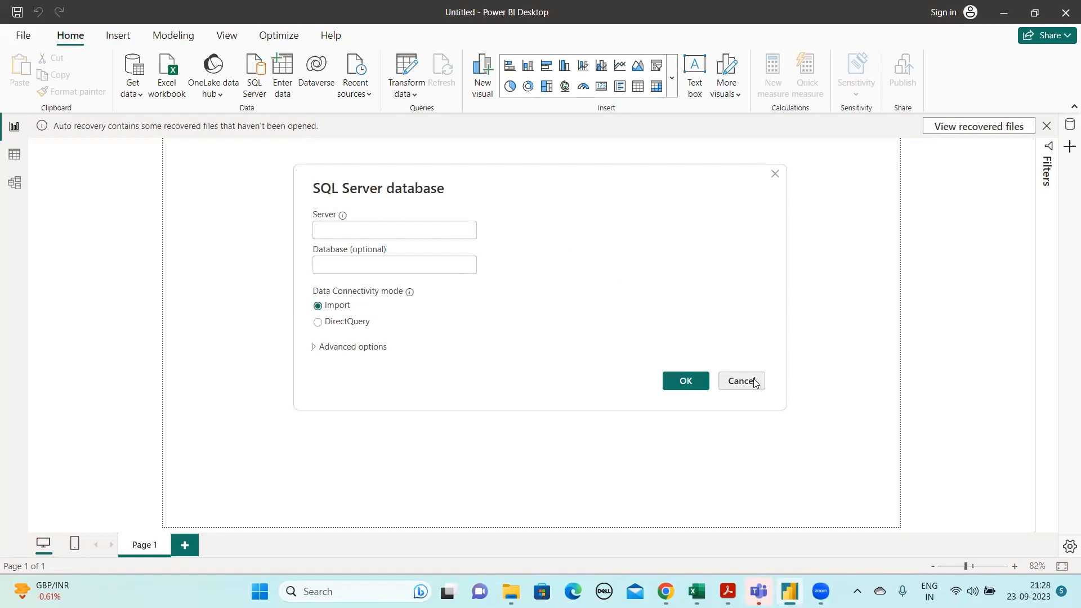
Cancel the SQL Server database connection and switch to the course PDF in Acrobat to view the Meet Power BI introduction
{"action": "left_click", "coordinate": [755, 382]}
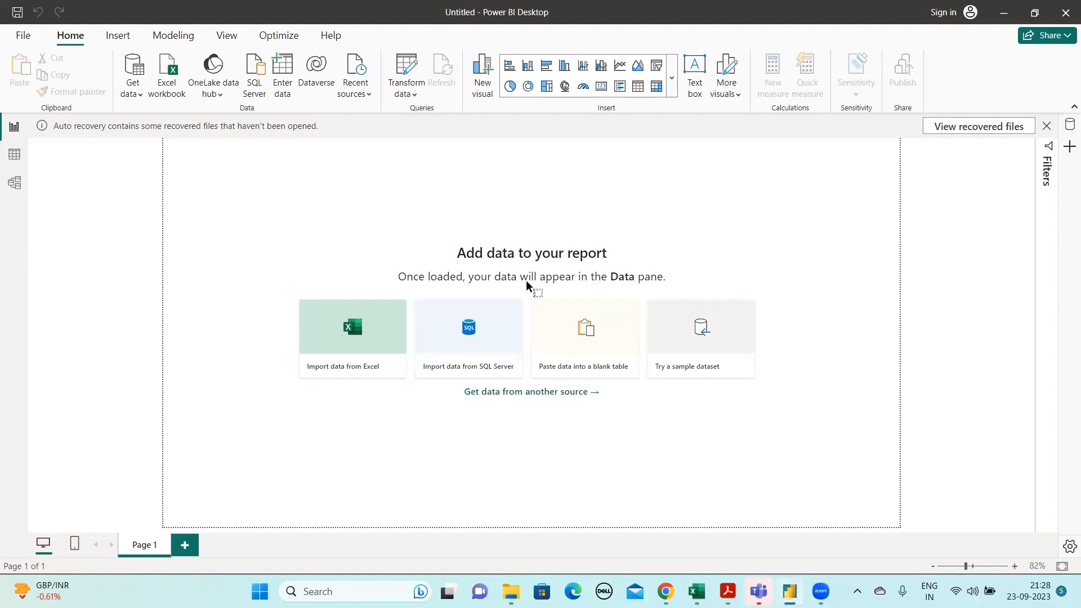
{"action": "key", "text": "alt+Tab"}
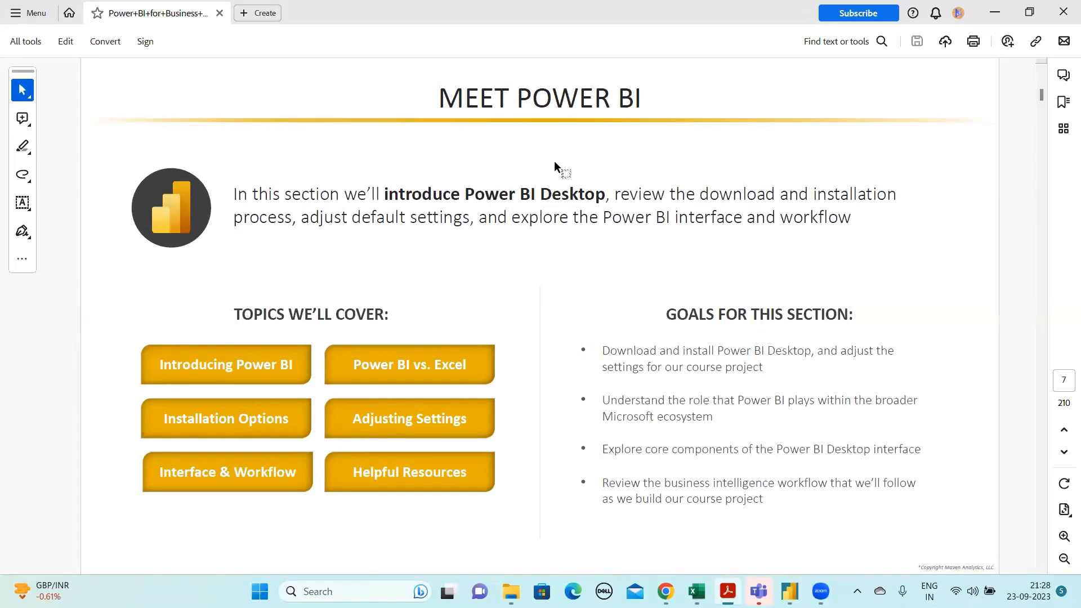
{"action": "left_click_drag", "start_coordinate": [385, 197], "coordinate": [531, 205]}
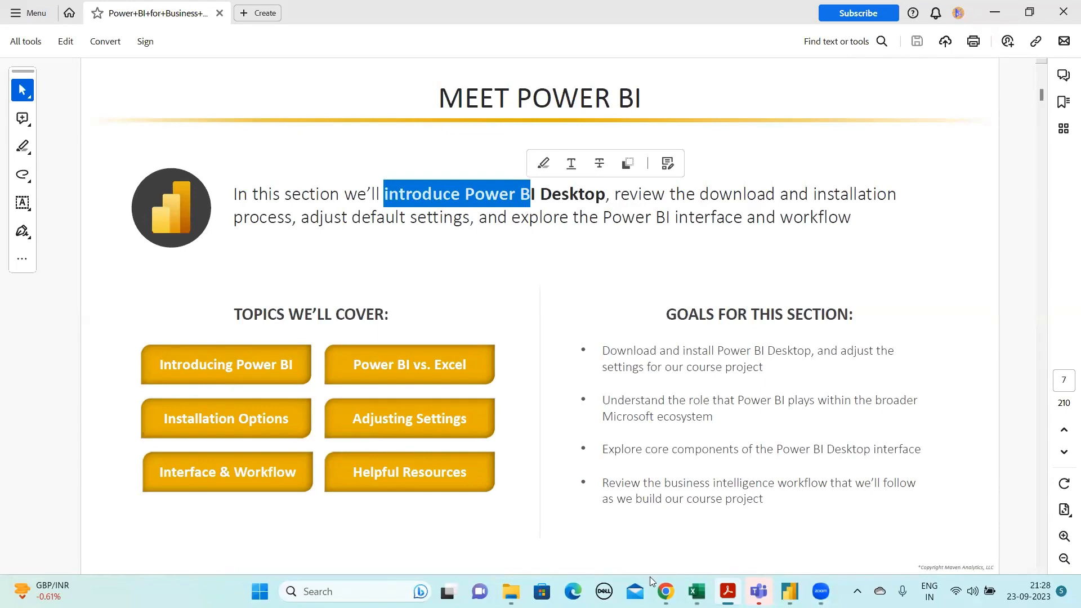
Switch to Chrome and show the Microsoft Apps search page for power BI, highlighting its web address
{"action": "mouse_move", "coordinate": [666, 591]}
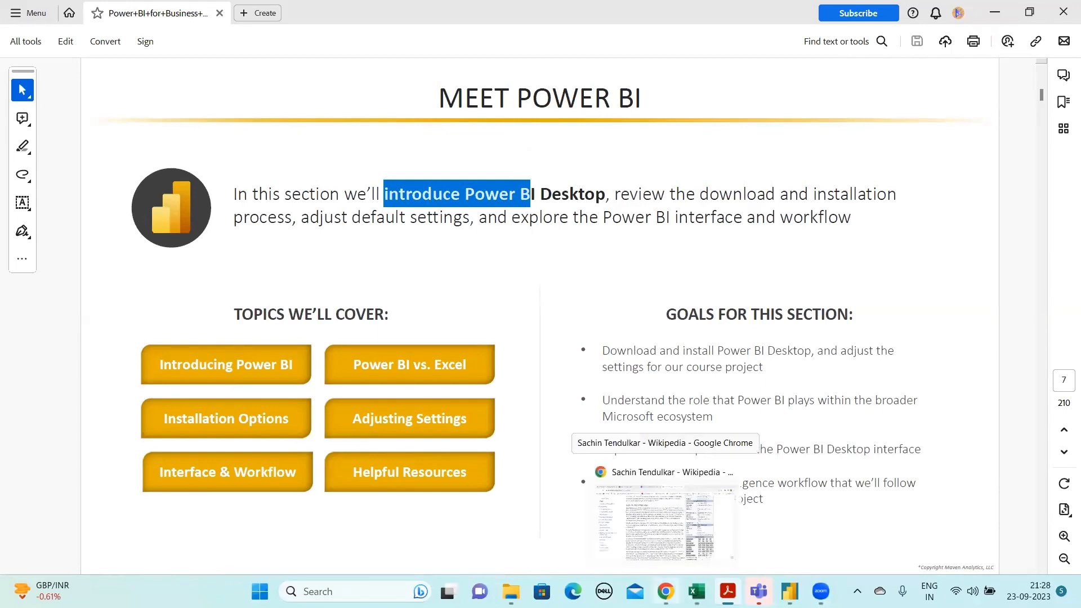
{"action": "left_click", "coordinate": [666, 592]}
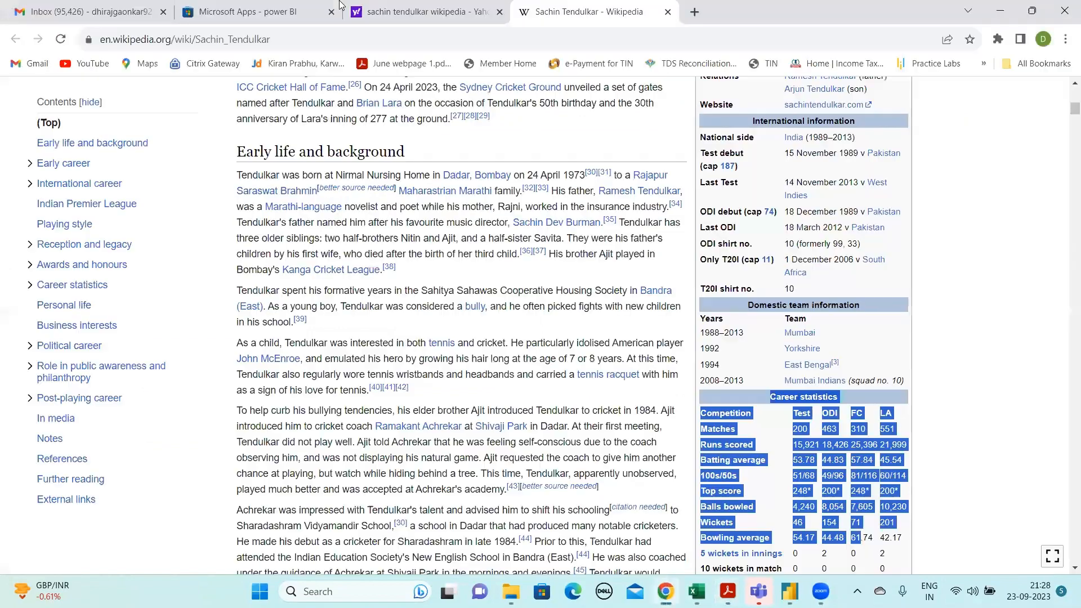
{"action": "left_click", "coordinate": [213, 7]}
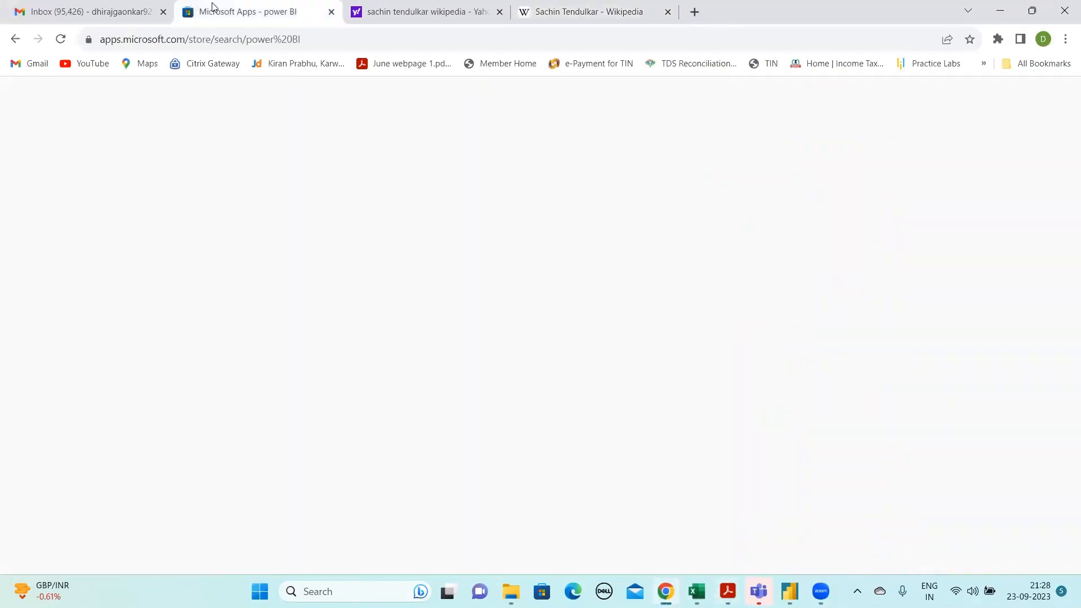
{"action": "left_click_drag", "start_coordinate": [313, 40], "coordinate": [86, 38]}
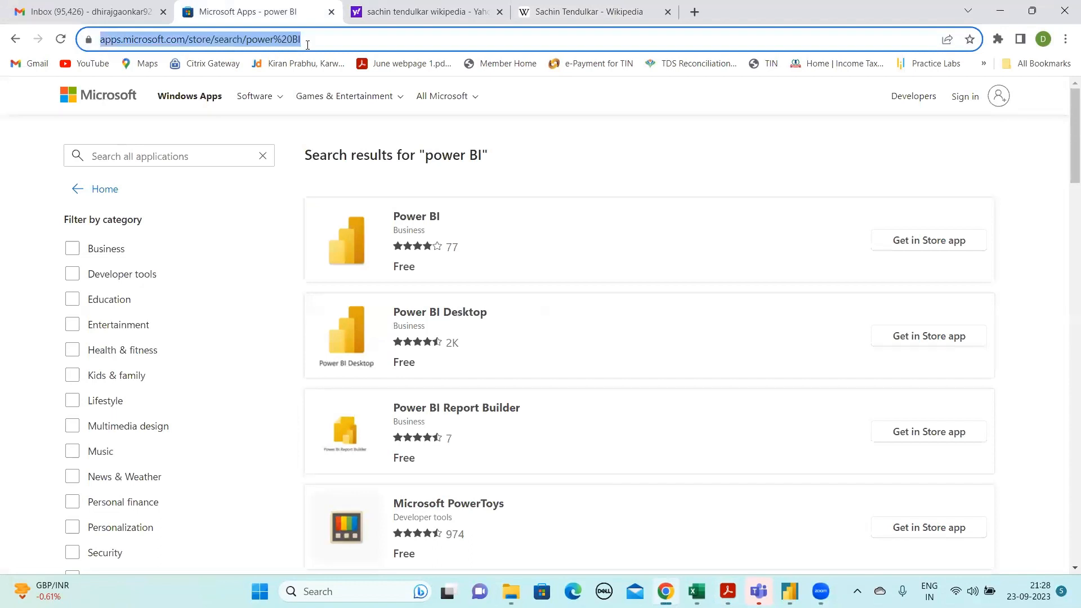
{"action": "left_click", "coordinate": [309, 42]}
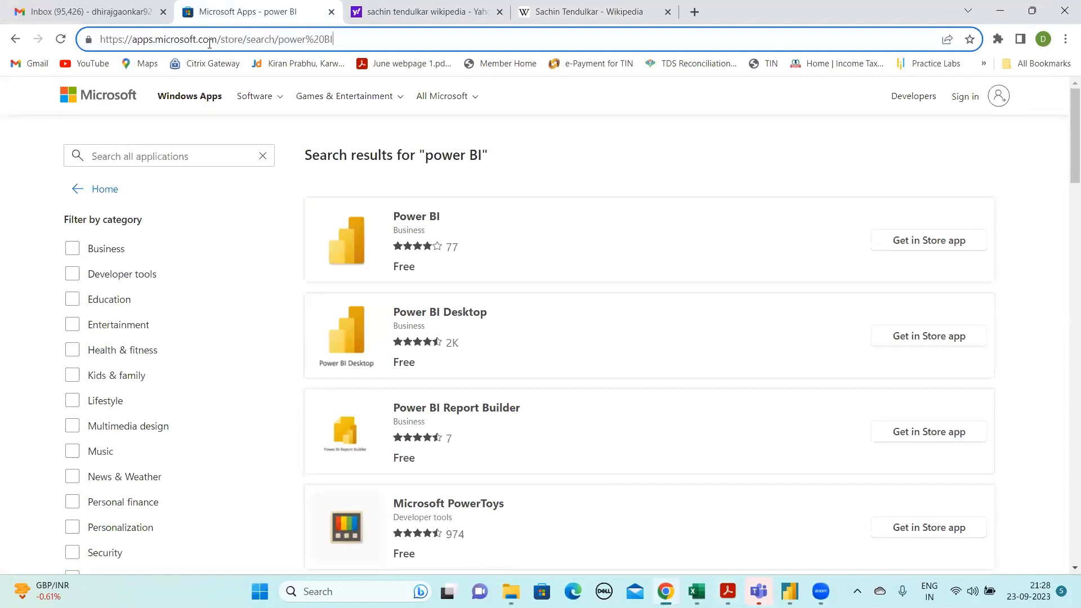
{"action": "double_click", "coordinate": [109, 39]}
{"action": "left_click_drag", "start_coordinate": [124, 39], "coordinate": [337, 39]}
Enter power BI in the Microsoft Apps application search and look over the suggestions
{"action": "left_click", "coordinate": [172, 154]}
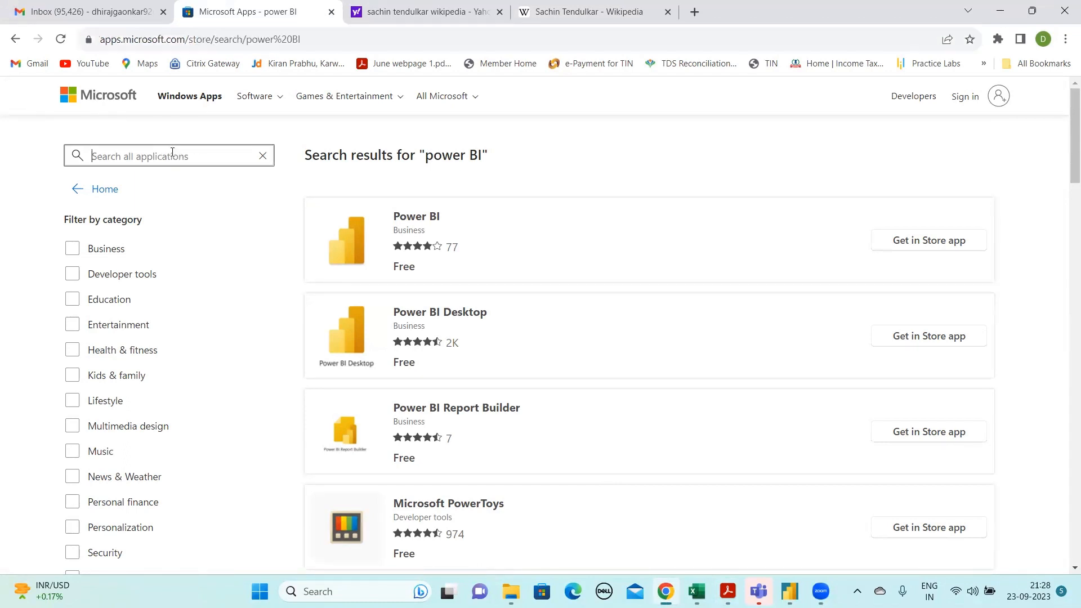
{"action": "type", "text": "power BI"}
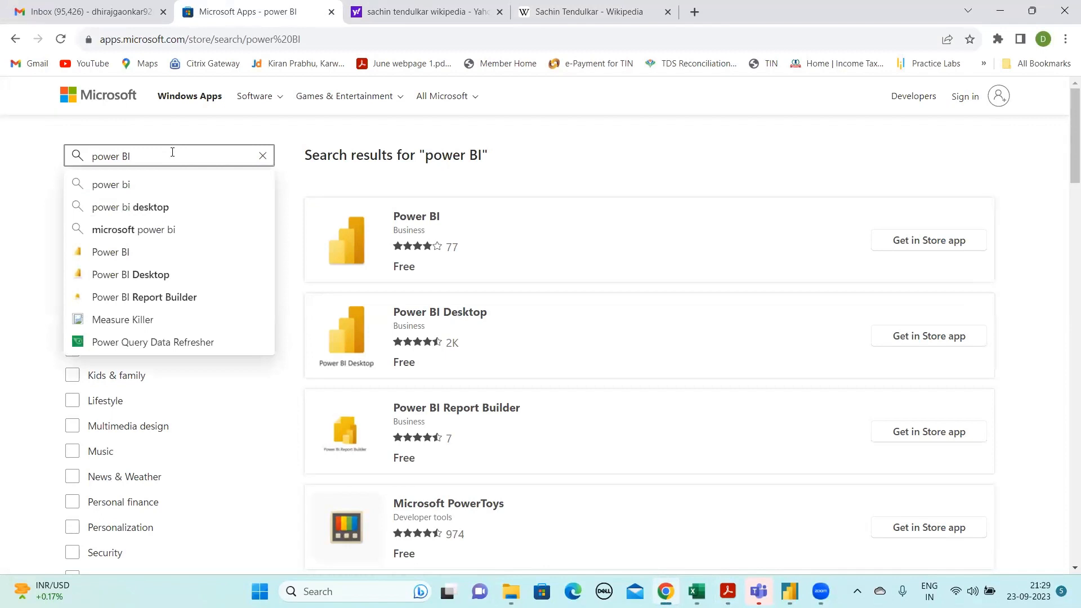
{"action": "key", "text": "Down"}
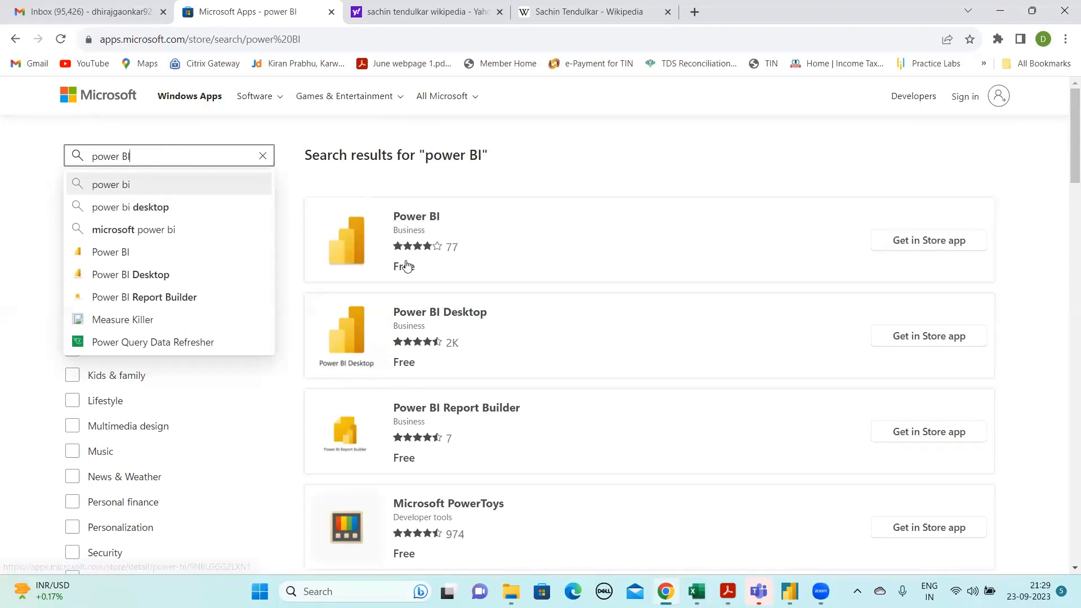
{"action": "left_click", "coordinate": [641, 165]}
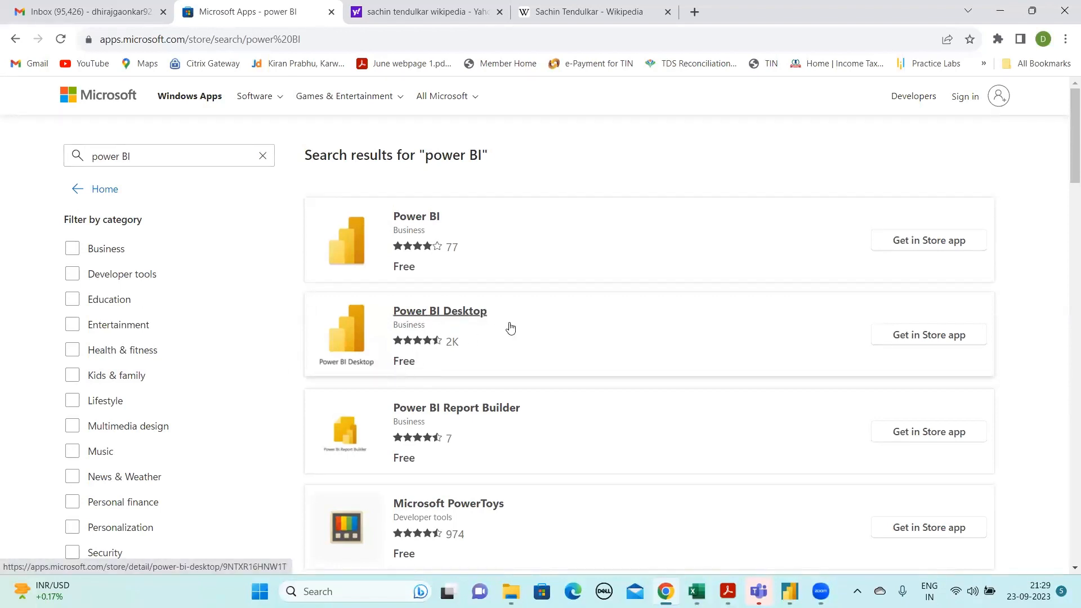
Open the Power BI Desktop listing from the search results and look through its store page
{"action": "left_click", "coordinate": [472, 314]}
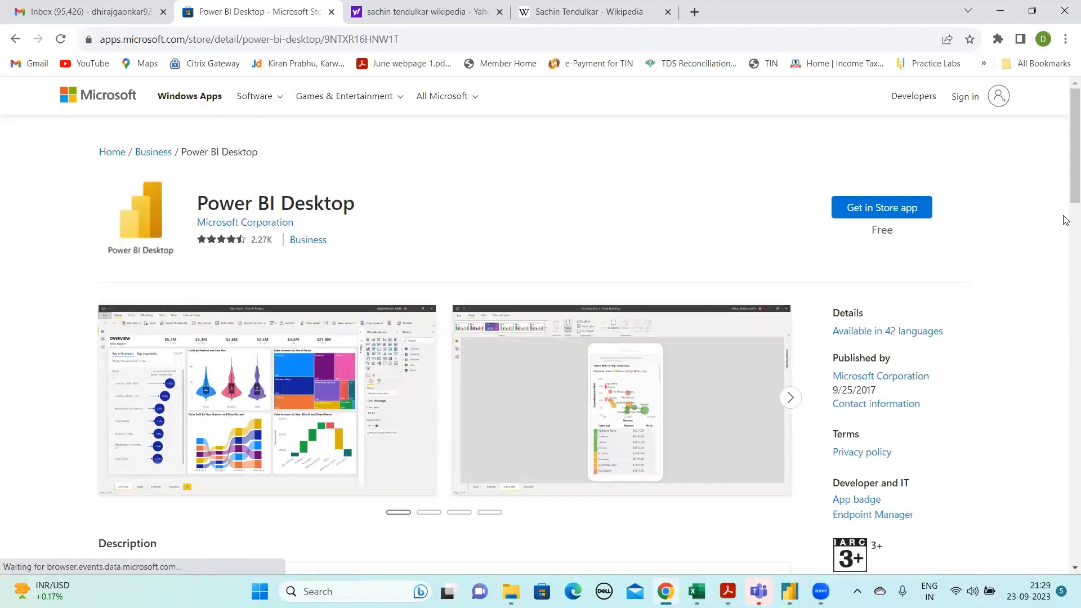
{"action": "scroll", "coordinate": [1066, 276], "scroll_direction": "down", "scroll_amount": 5}
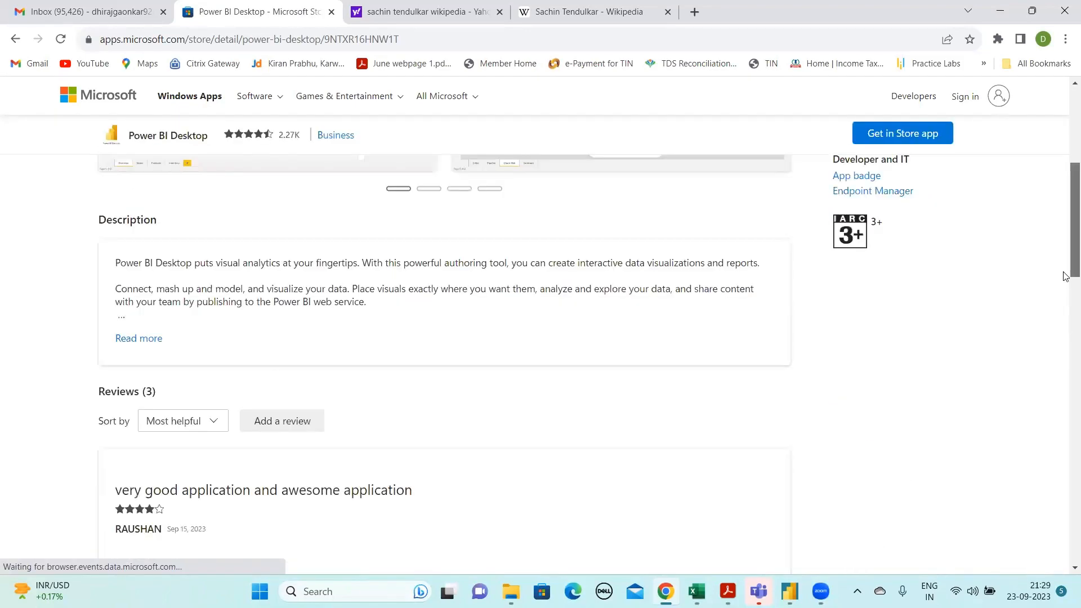
{"action": "scroll", "coordinate": [1065, 219], "scroll_direction": "up", "scroll_amount": 5}
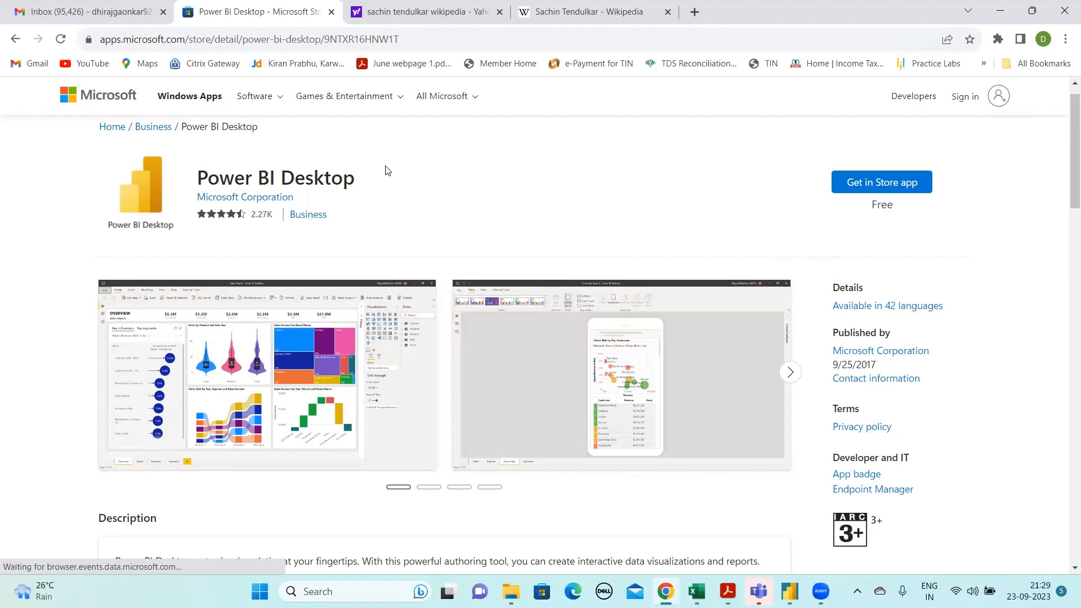
Switch back to Power BI Desktop and search Windows for power to show how to find the installed app
{"action": "left_click", "coordinate": [787, 589]}
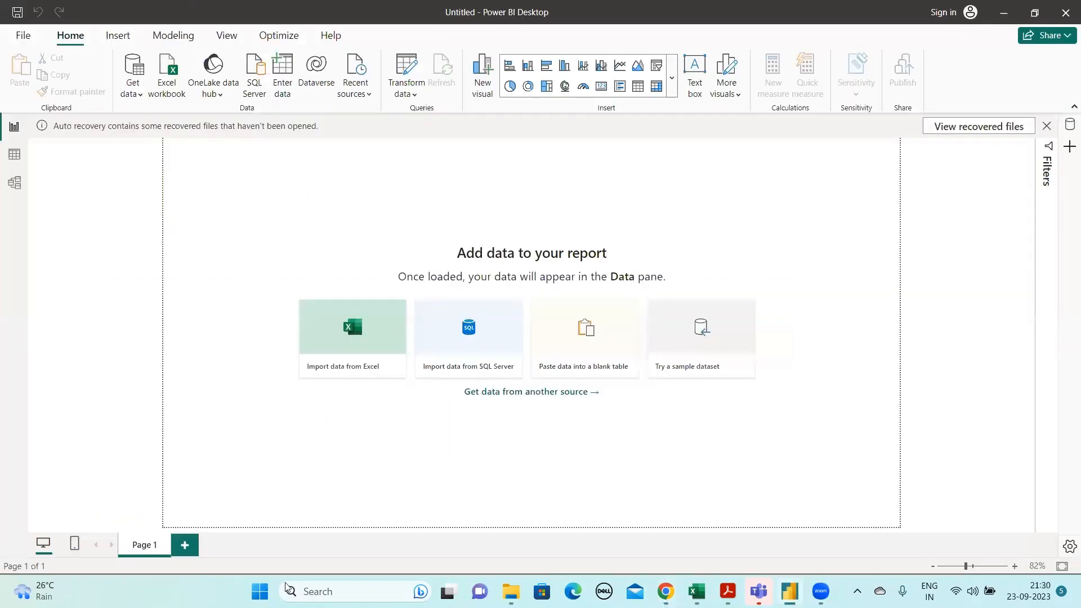
{"action": "left_click", "coordinate": [307, 591]}
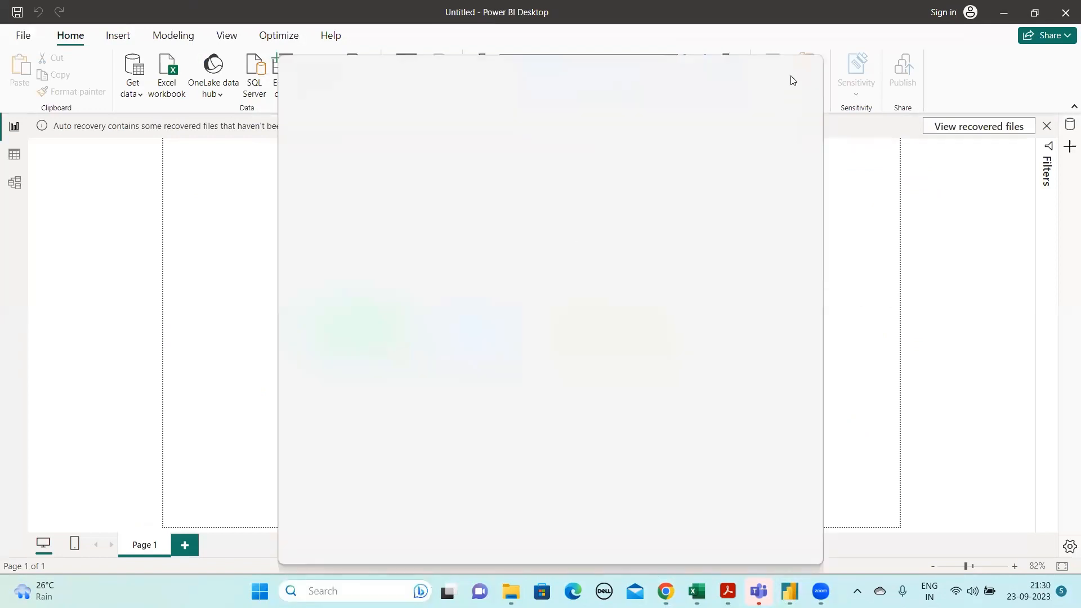
{"action": "left_click", "coordinate": [689, 9]}
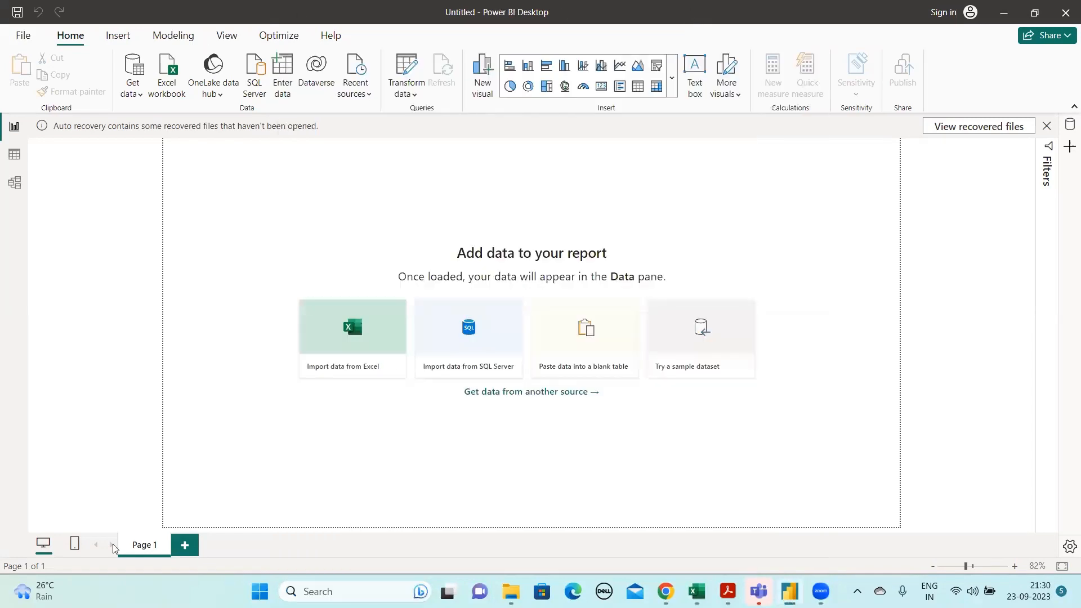
{"action": "left_click", "coordinate": [349, 591]}
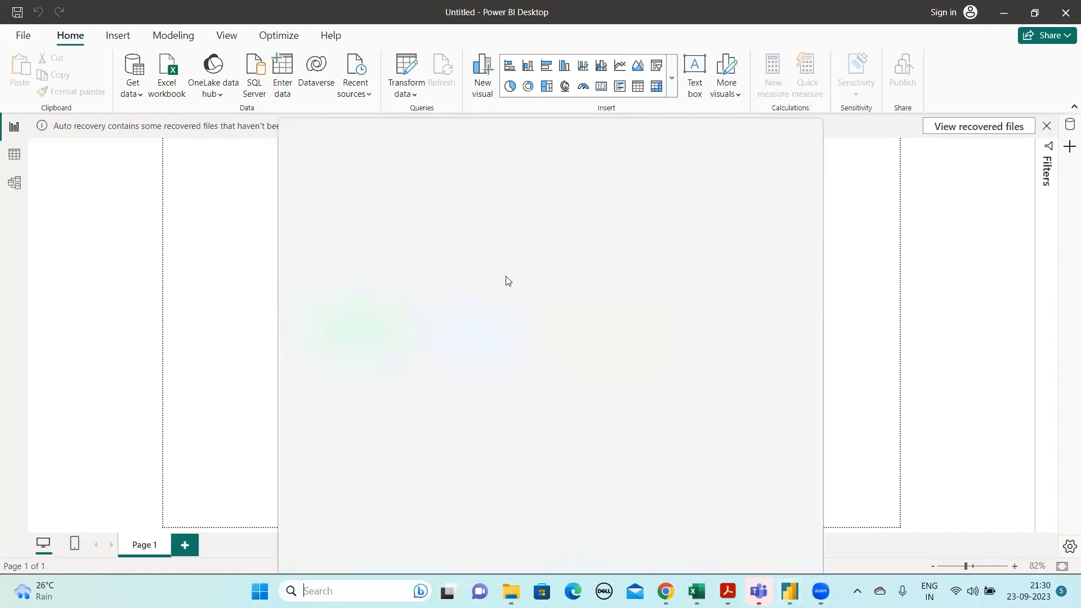
{"action": "type", "text": "power"}
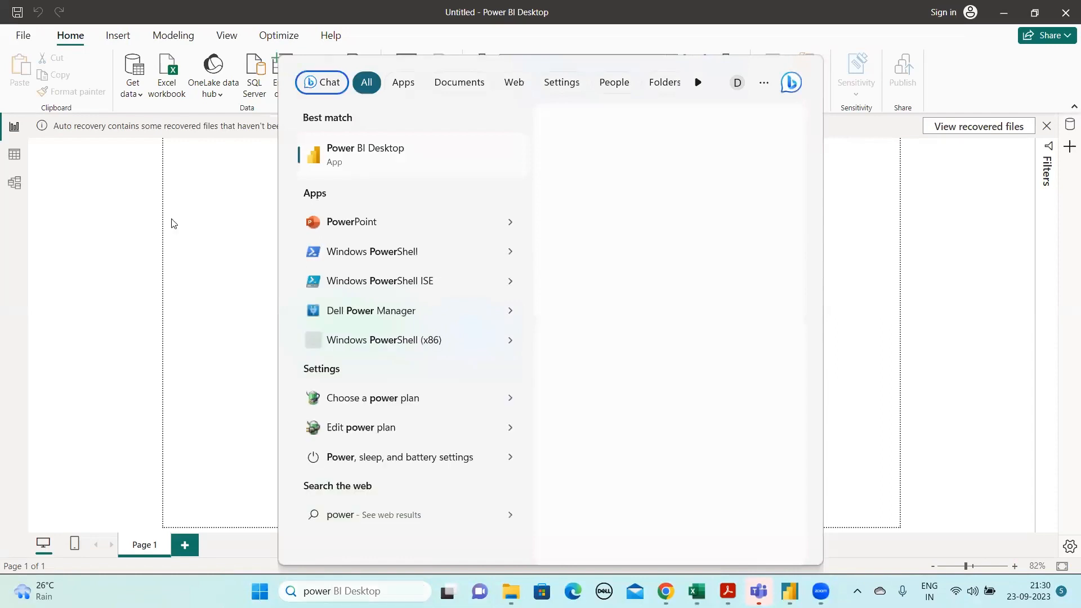
{"action": "left_click", "coordinate": [867, 258]}
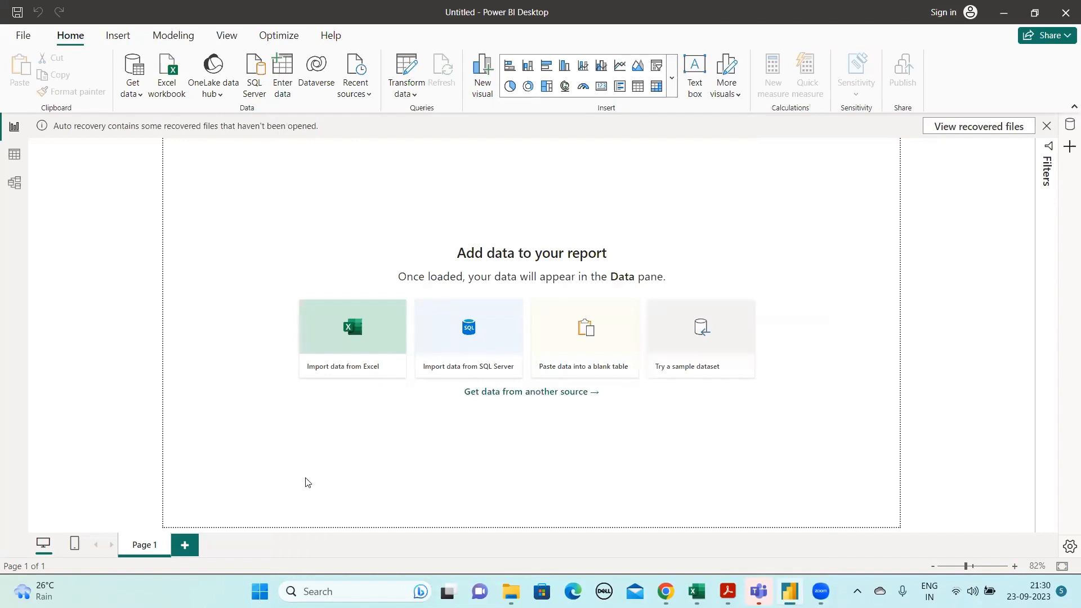
Open the Power BI Desktop options and review the current file's Data Load settings
{"action": "left_click", "coordinate": [29, 38]}
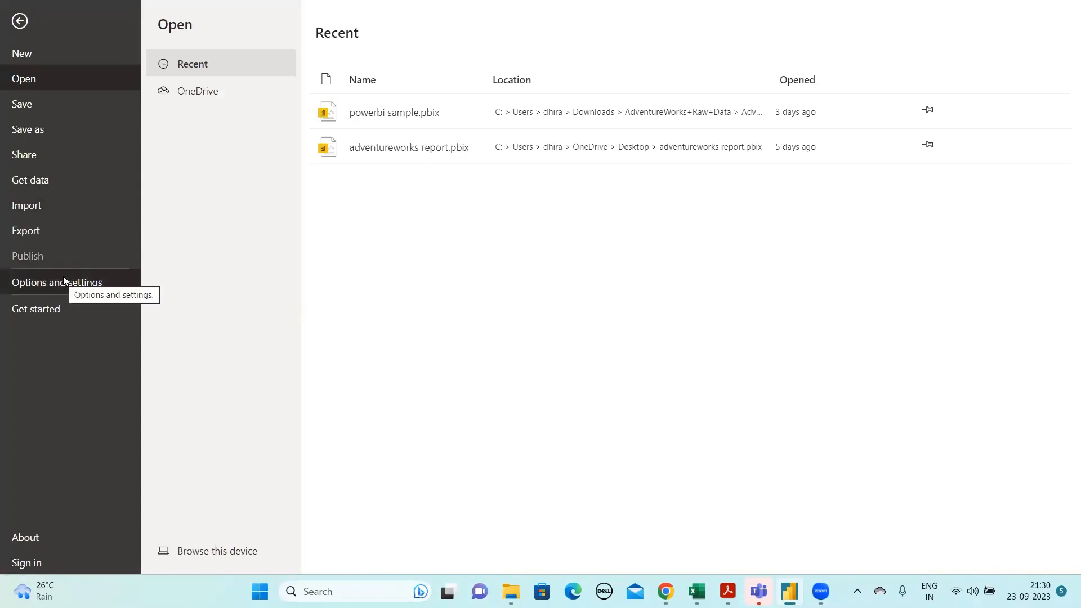
{"action": "left_click", "coordinate": [63, 277]}
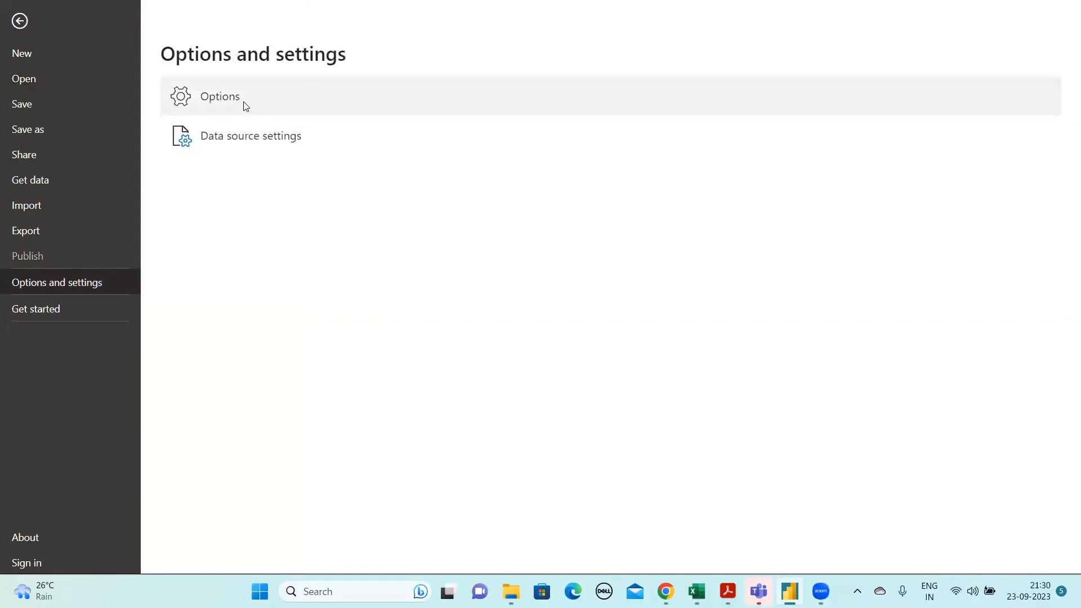
{"action": "left_click", "coordinate": [246, 106]}
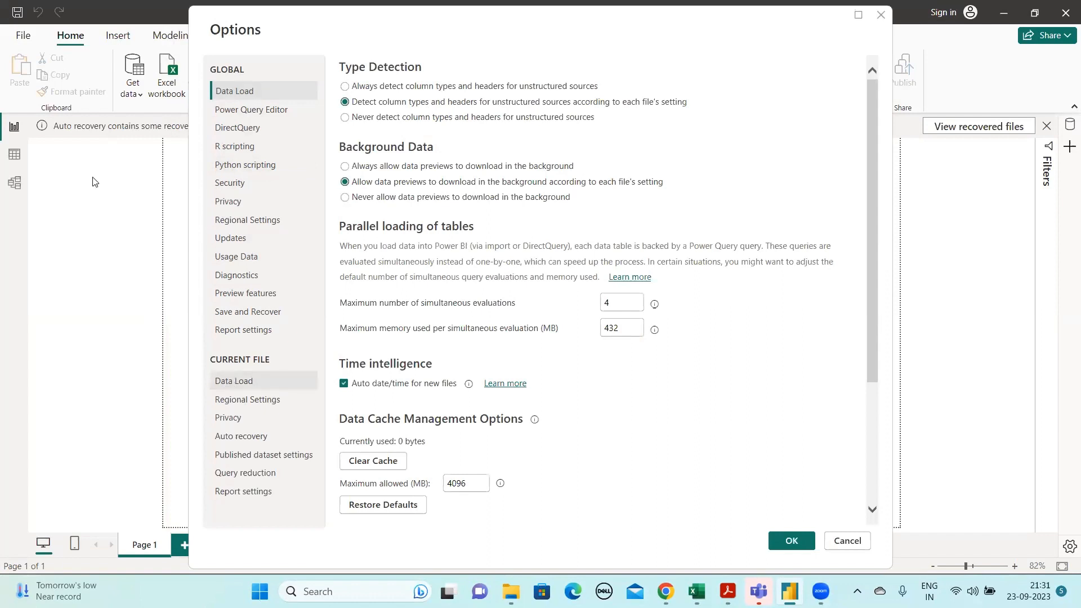
{"action": "left_click", "coordinate": [234, 382]}
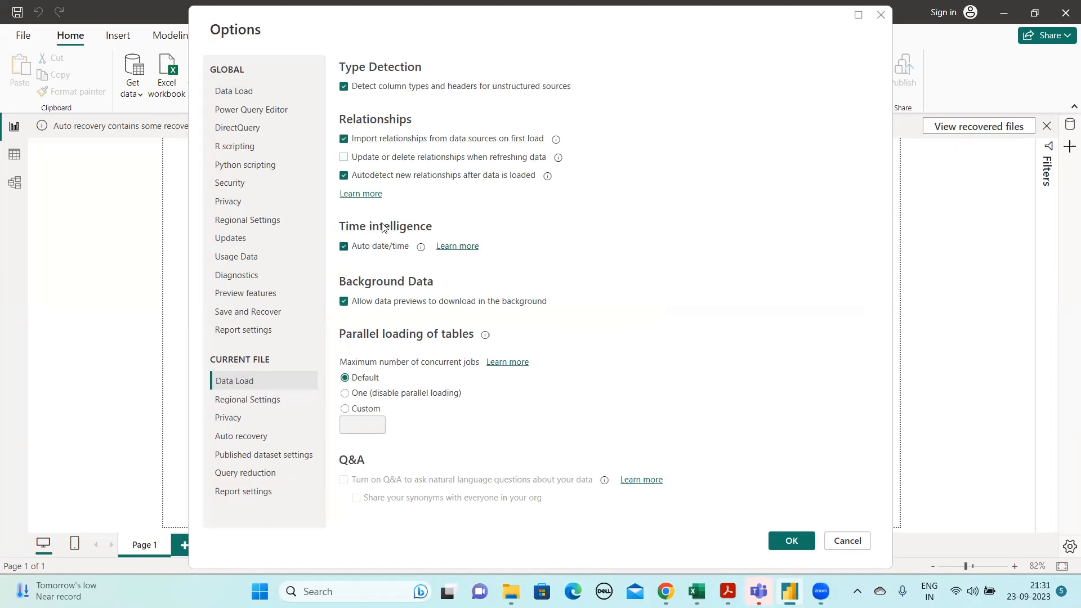
{"action": "left_click", "coordinate": [242, 400]}
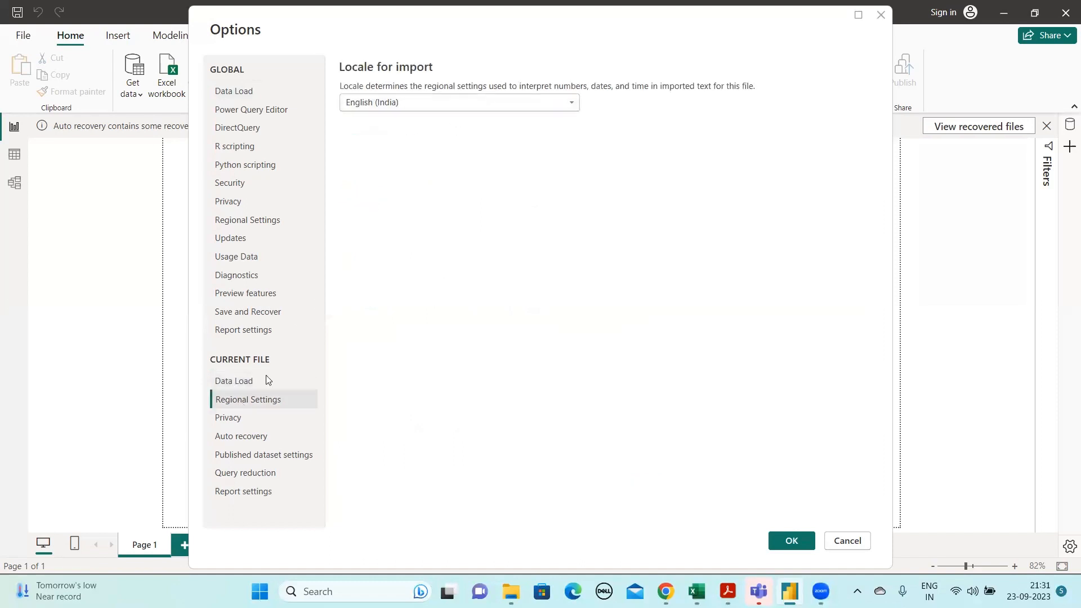
{"action": "left_click", "coordinate": [260, 385]}
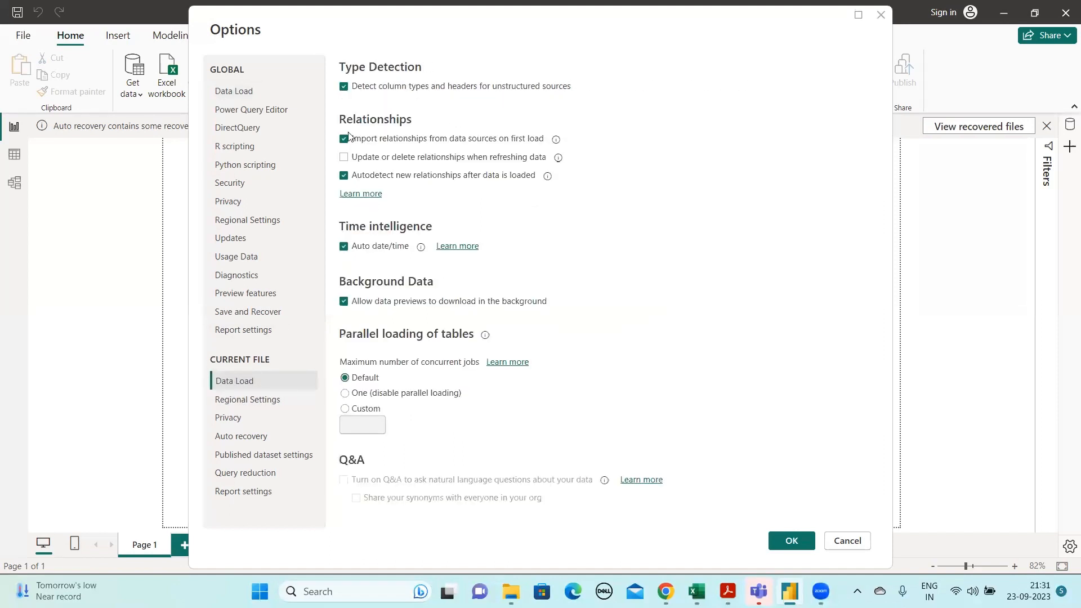
Set the current file's locale for import to English (United States) in its regional settings
{"action": "left_click", "coordinate": [259, 402]}
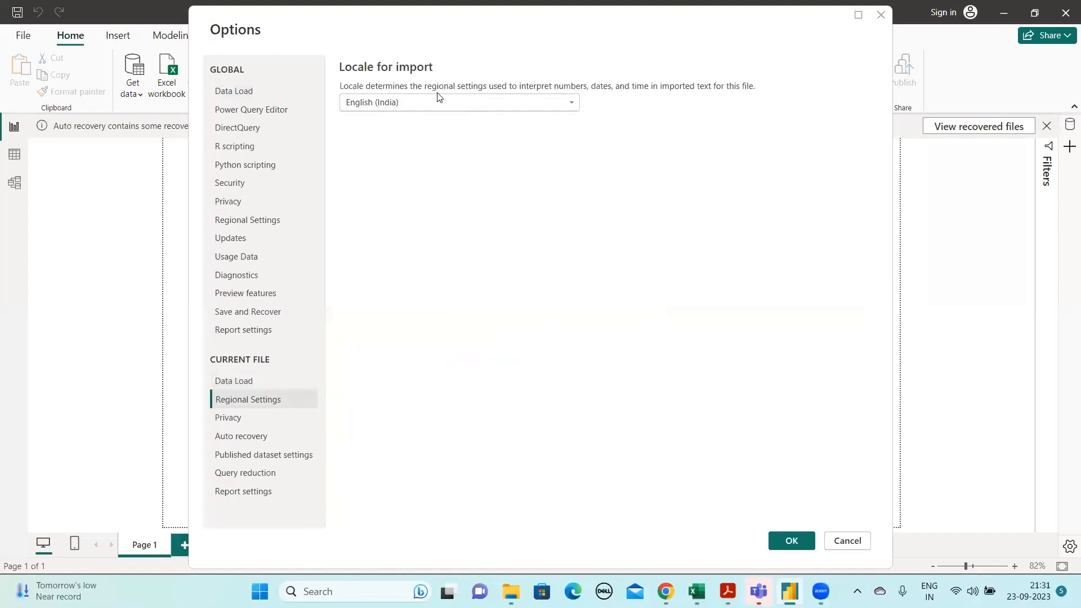
{"action": "left_click", "coordinate": [429, 106]}
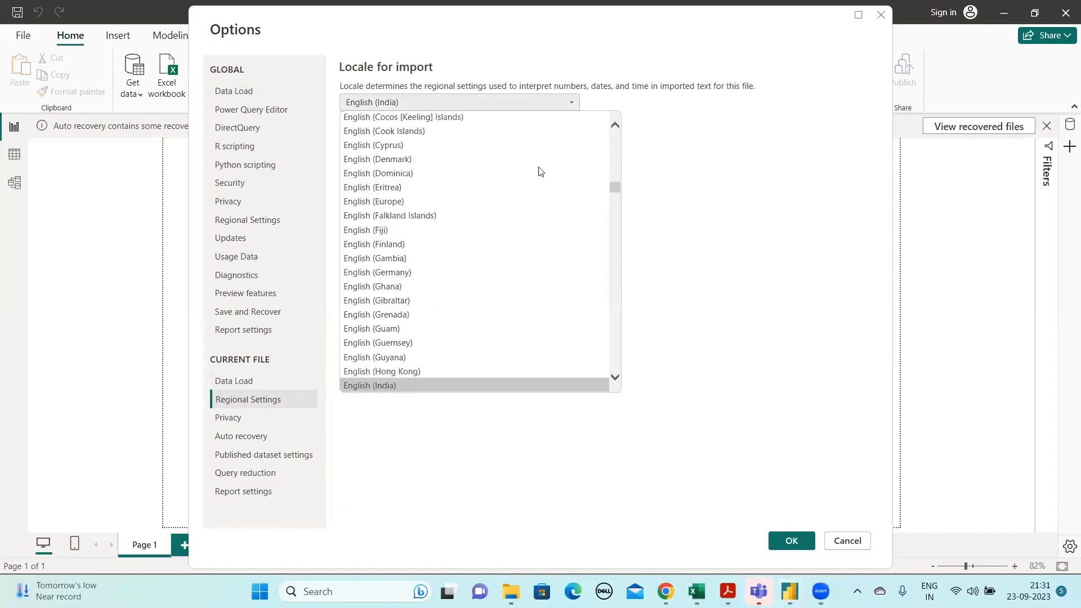
{"action": "left_click", "coordinate": [614, 378]}
{"action": "left_click", "coordinate": [614, 378]}
{"action": "scroll", "coordinate": [614, 375], "scroll_direction": "down", "scroll_amount": 7}
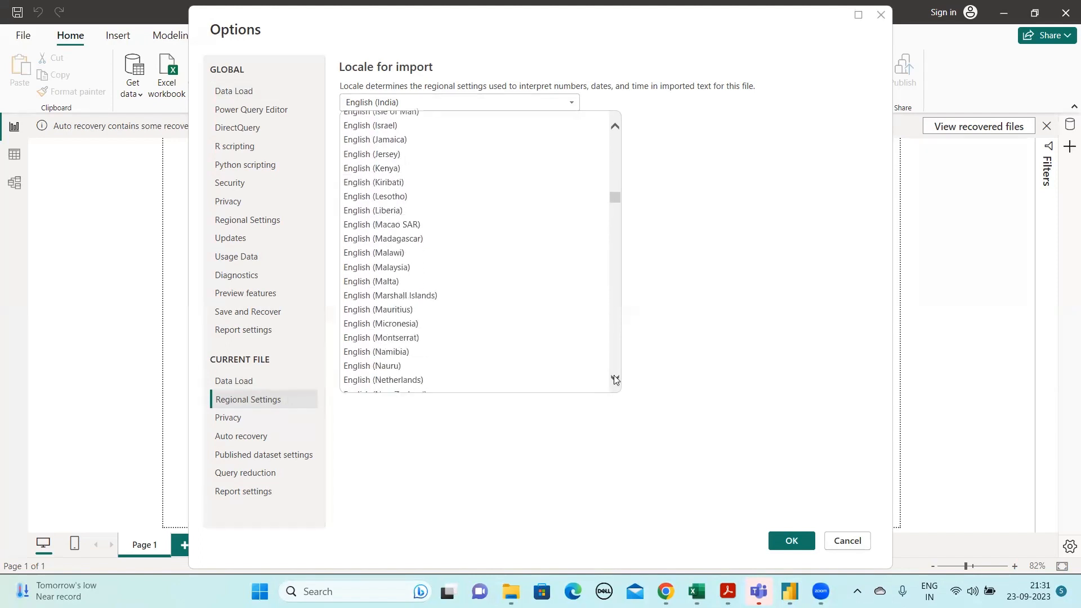
{"action": "scroll", "coordinate": [614, 375], "scroll_direction": "down", "scroll_amount": 8}
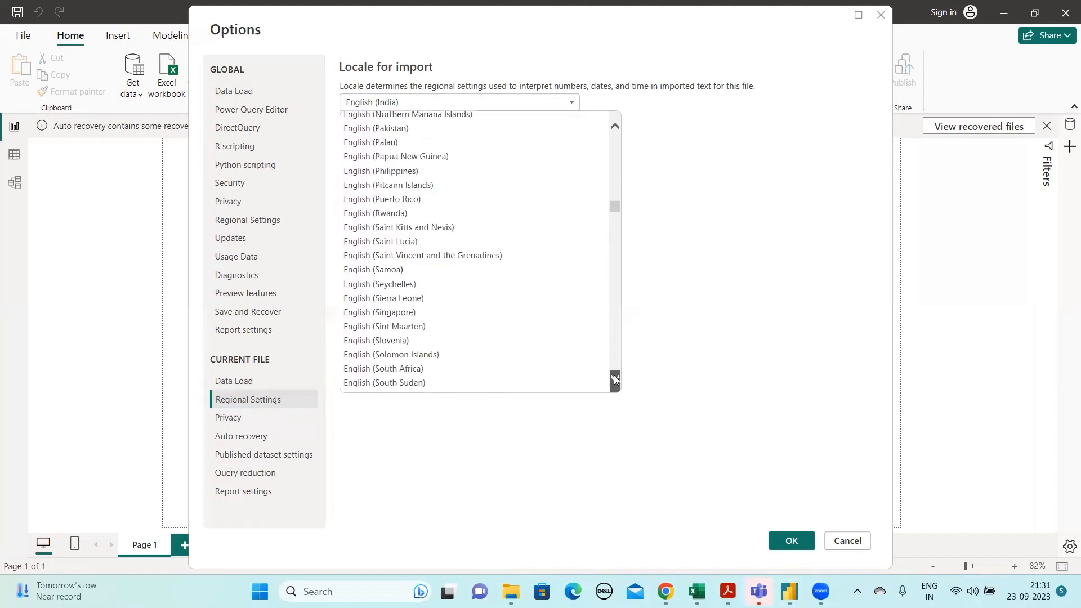
{"action": "scroll", "coordinate": [614, 375], "scroll_direction": "down", "scroll_amount": 1}
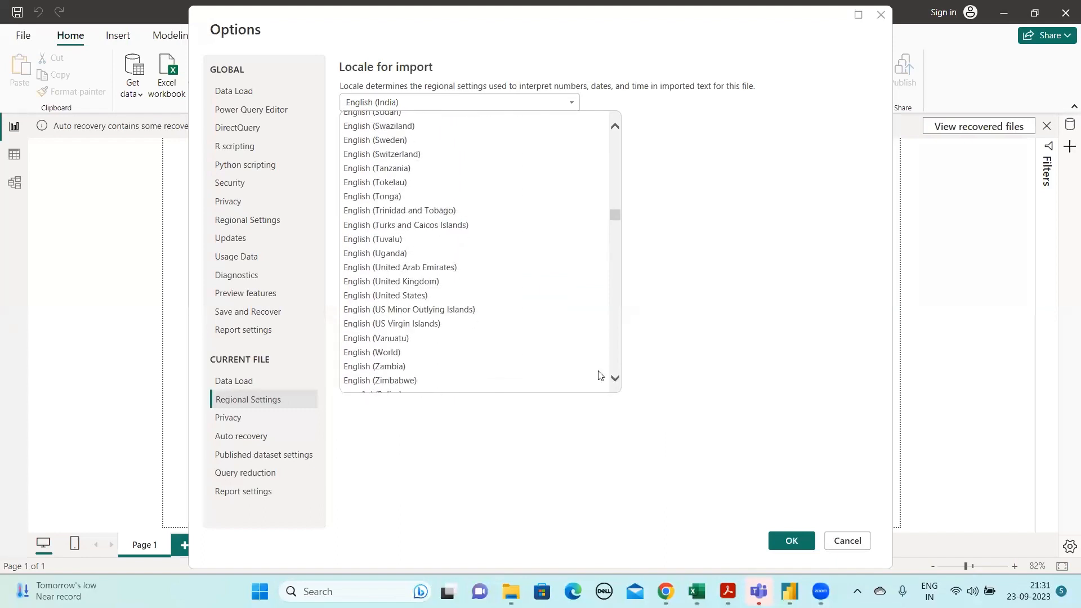
{"action": "left_click", "coordinate": [417, 295]}
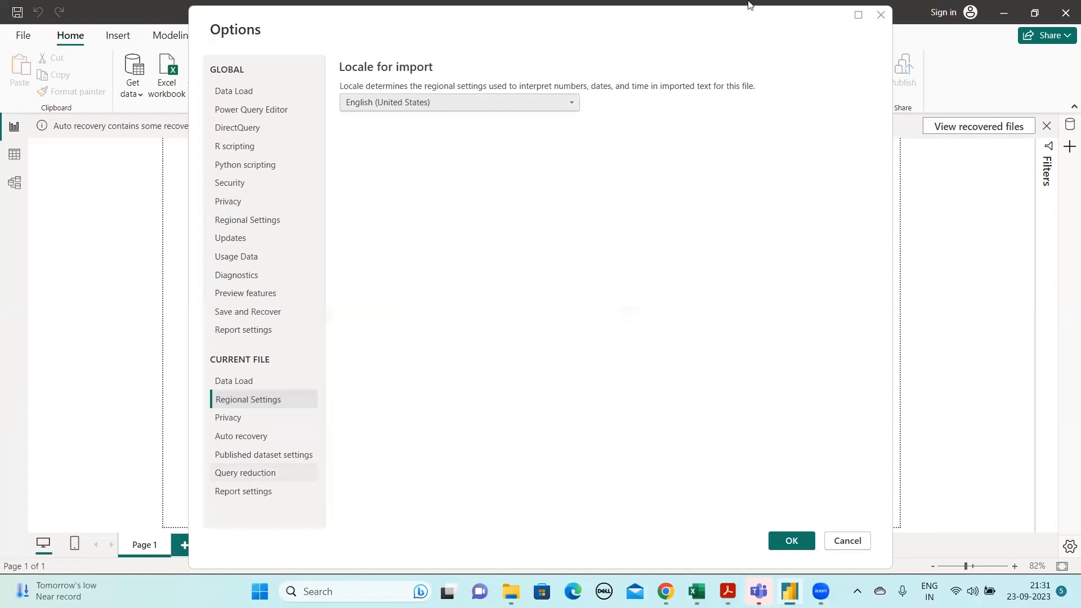
Display the global Regional Settings with the application language, model language and query steps options
{"action": "left_click", "coordinate": [219, 259]}
{"action": "left_click", "coordinate": [229, 239]}
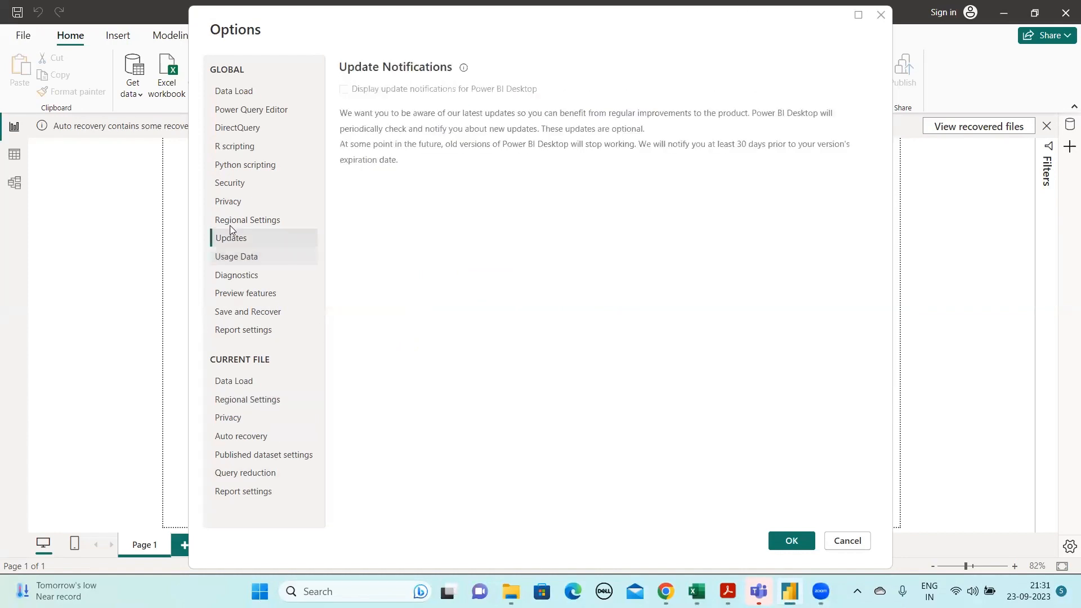
{"action": "left_click", "coordinate": [231, 221]}
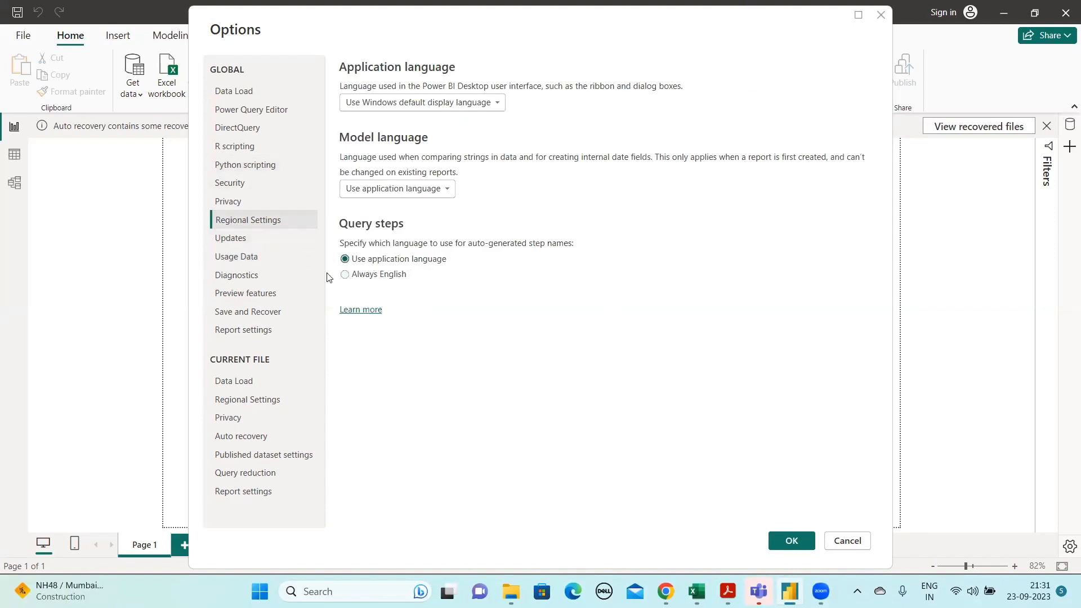
Review the global Preview features, toggle the Q&A for live connected databases and external datasets options, and accept the options
{"action": "left_click", "coordinate": [261, 293]}
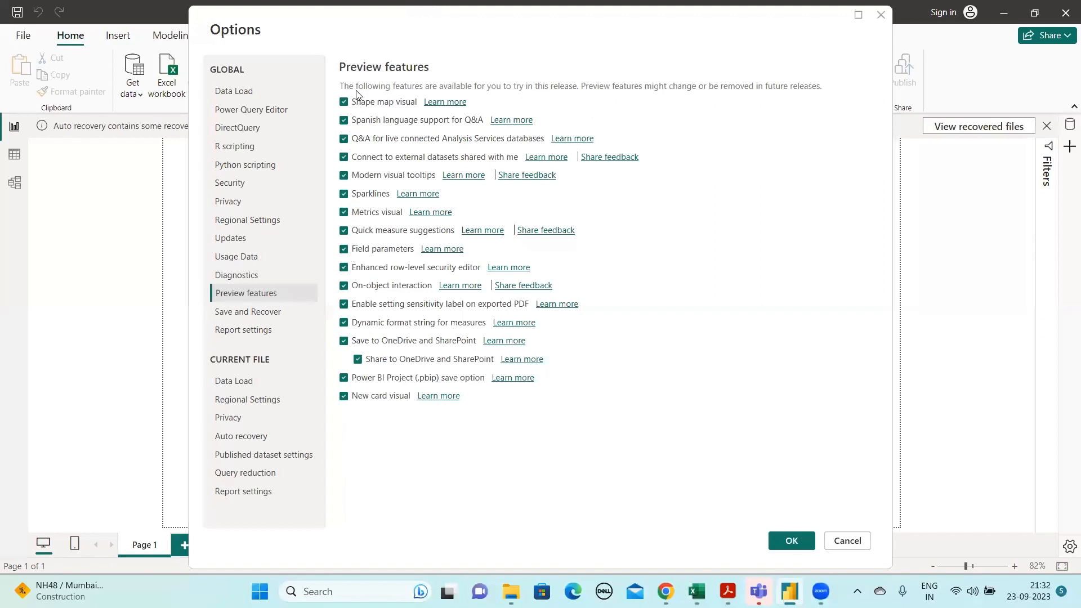
{"action": "left_click", "coordinate": [344, 157]}
{"action": "left_click", "coordinate": [344, 140]}
{"action": "left_click", "coordinate": [344, 157]}
{"action": "left_click", "coordinate": [794, 541]}
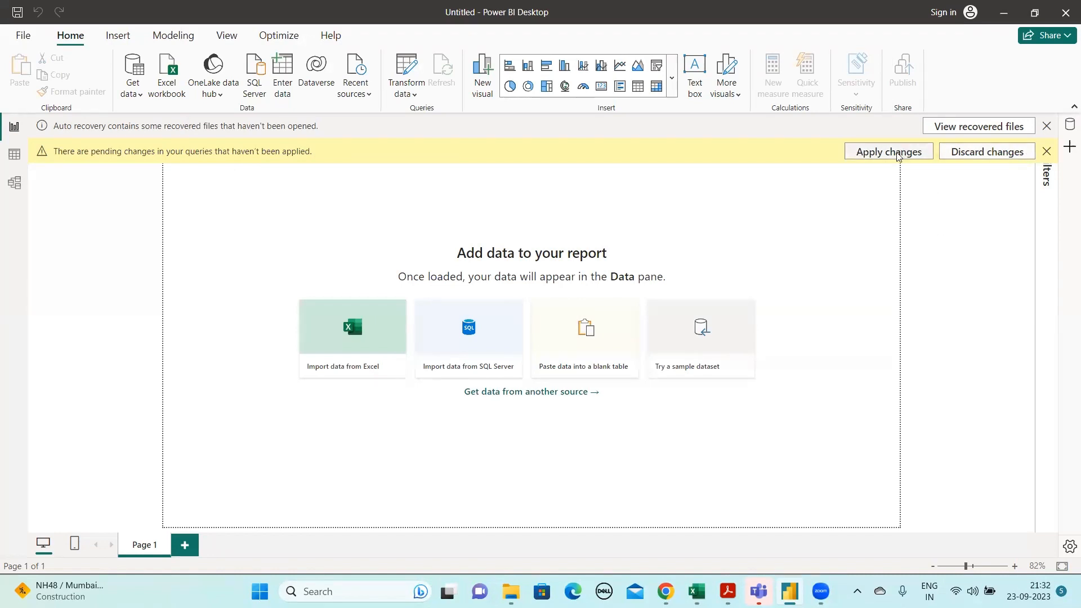
Switch to the Power BI course PDF in Adobe Acrobat and clear the text selection on the Meet Power BI slide
{"action": "mouse_move", "coordinate": [666, 592]}
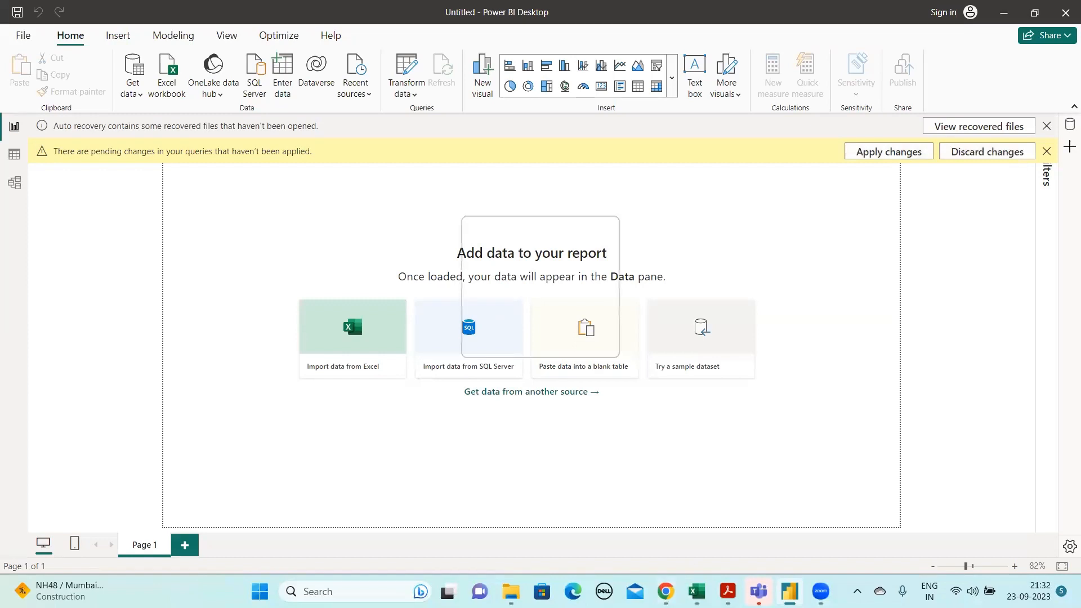
{"action": "mouse_move", "coordinate": [727, 592]}
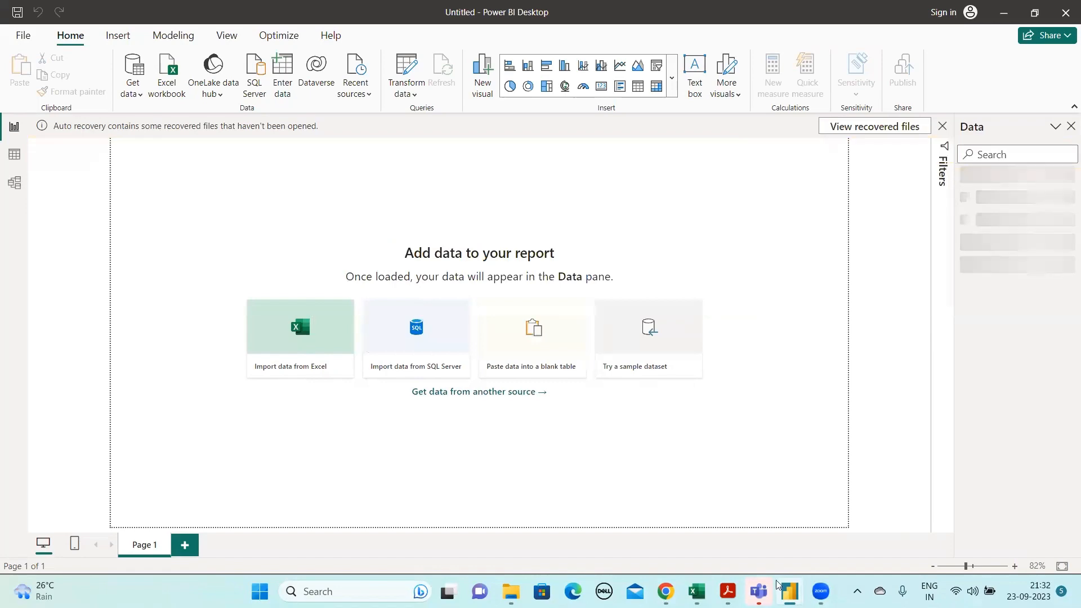
{"action": "left_click", "coordinate": [728, 591]}
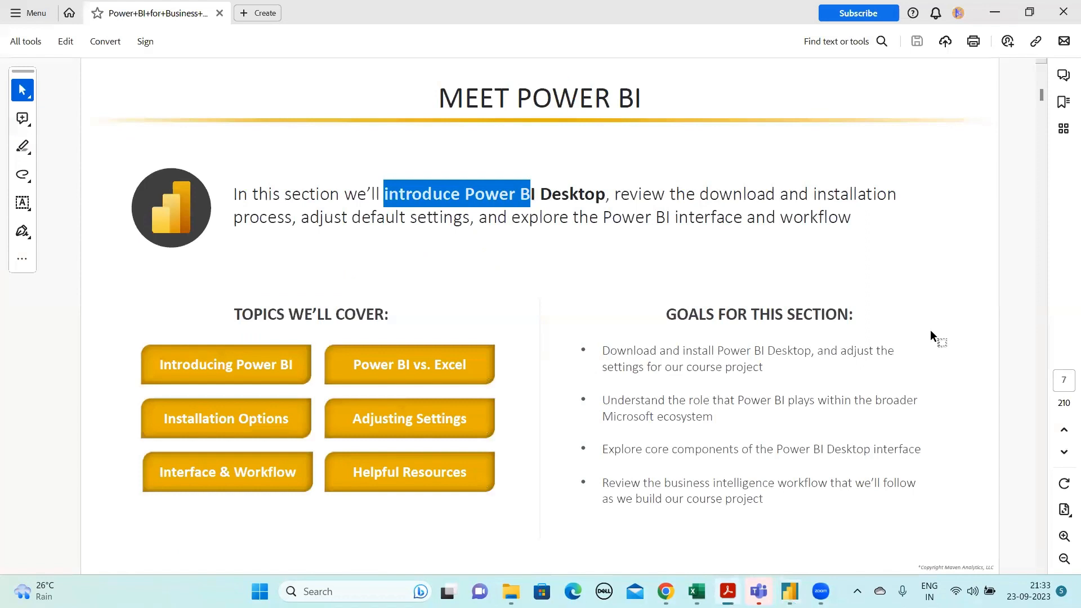
{"action": "left_click", "coordinate": [931, 331]}
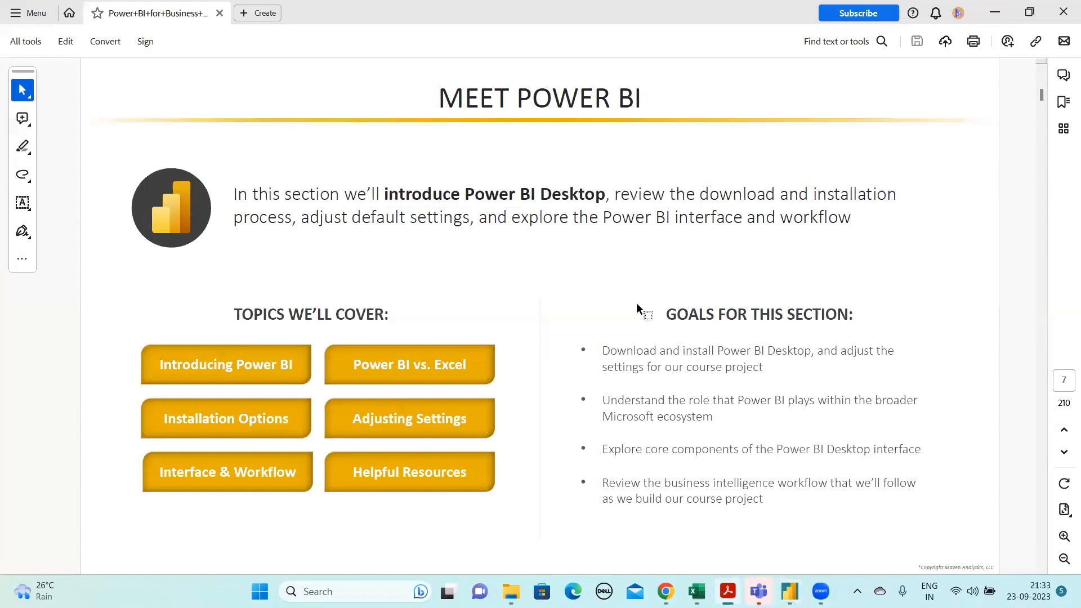
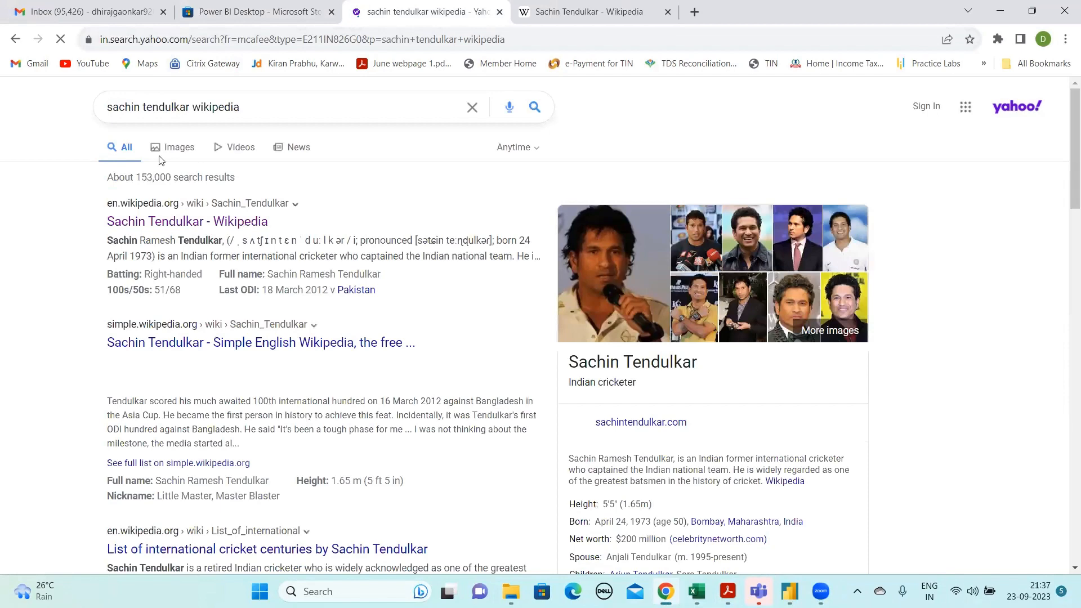
Display the Sachin Tendulkar Wikipedia article in Chrome and highlight the title of its infobox
{"action": "left_click", "coordinate": [43, 254]}
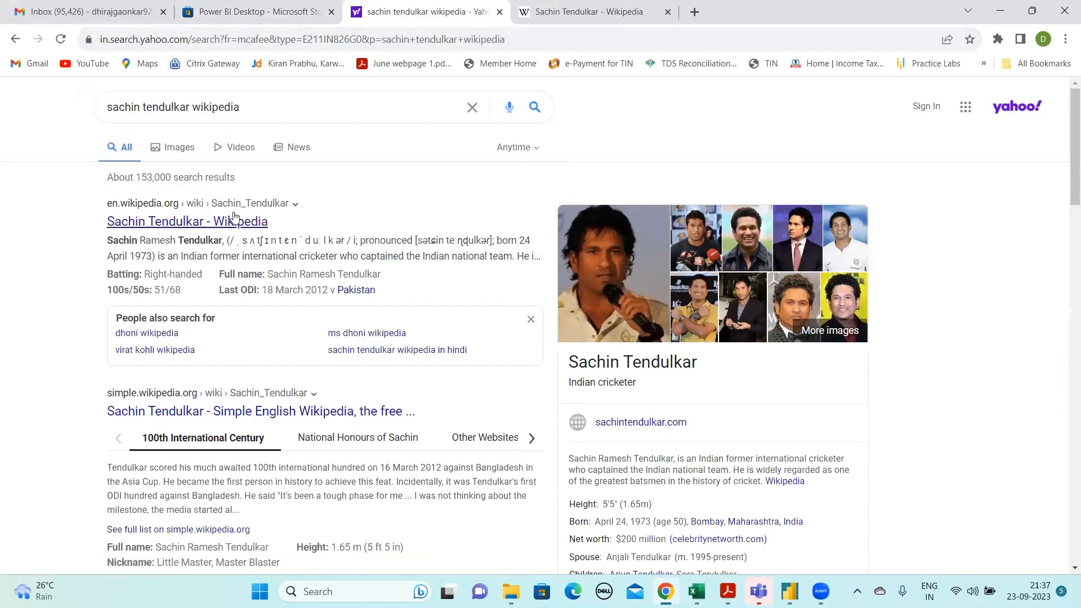
{"action": "left_click", "coordinate": [576, 7]}
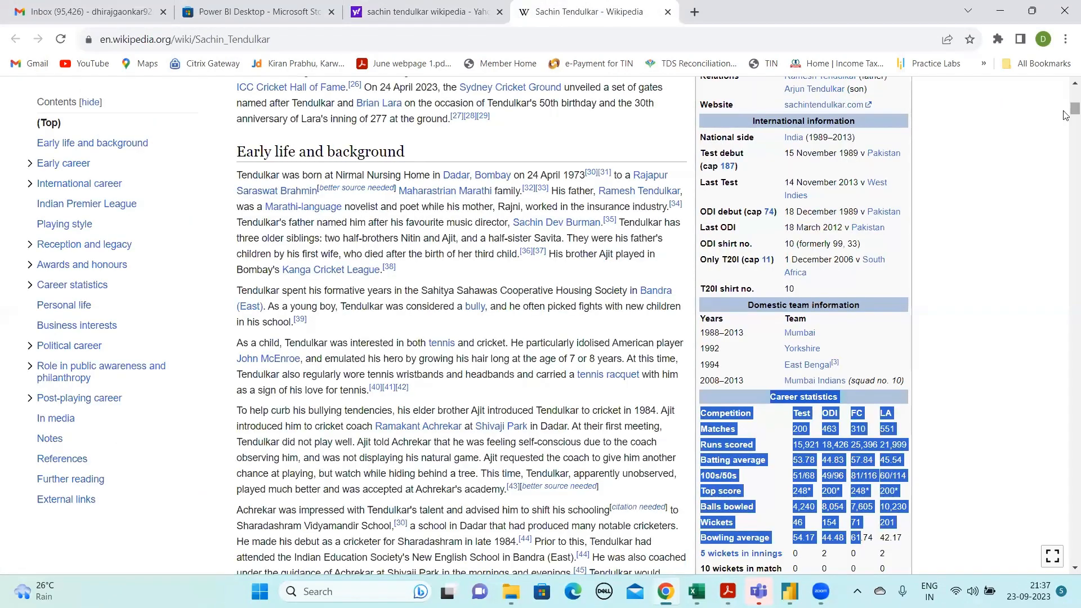
{"action": "left_click_drag", "start_coordinate": [1074, 111], "coordinate": [1074, 97]}
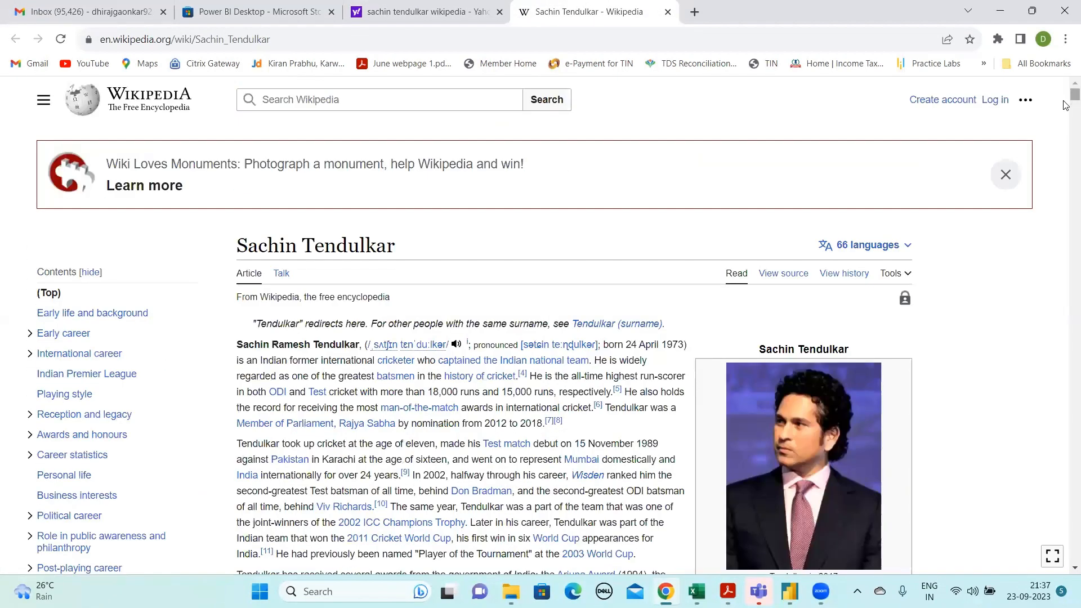
{"action": "scroll", "coordinate": [1066, 105], "scroll_direction": "down", "scroll_amount": 3}
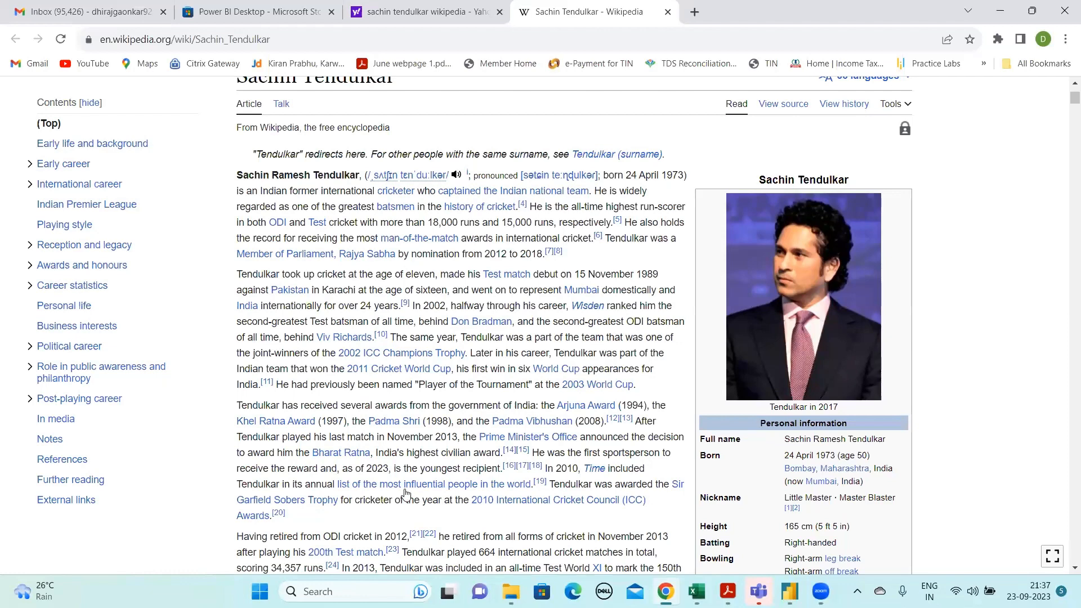
{"action": "mouse_move", "coordinate": [367, 360]}
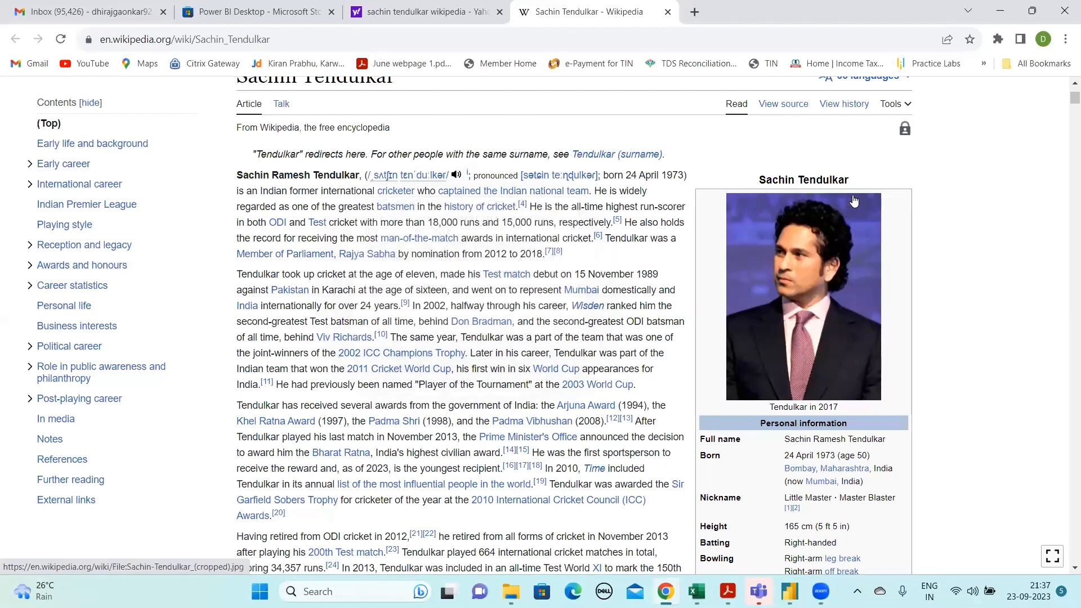
{"action": "left_click_drag", "start_coordinate": [855, 179], "coordinate": [759, 177]}
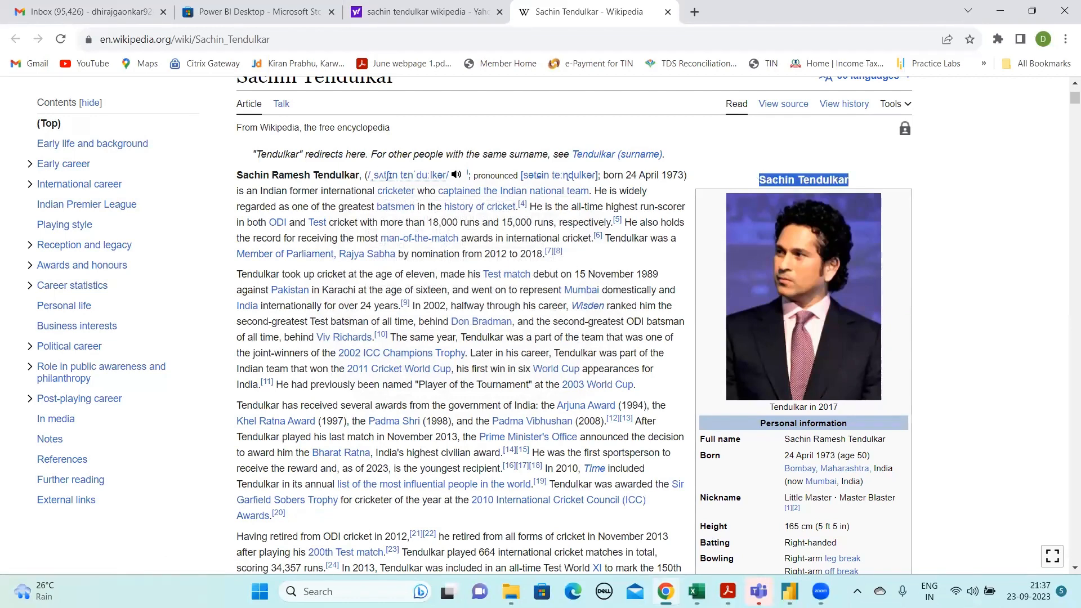
Select the full web address of the Wikipedia article, en.wikipedia.org/wiki/Sachin_Tendulkar, after a brief check of Power BI Desktop
{"action": "key", "text": "alt+Tab"}
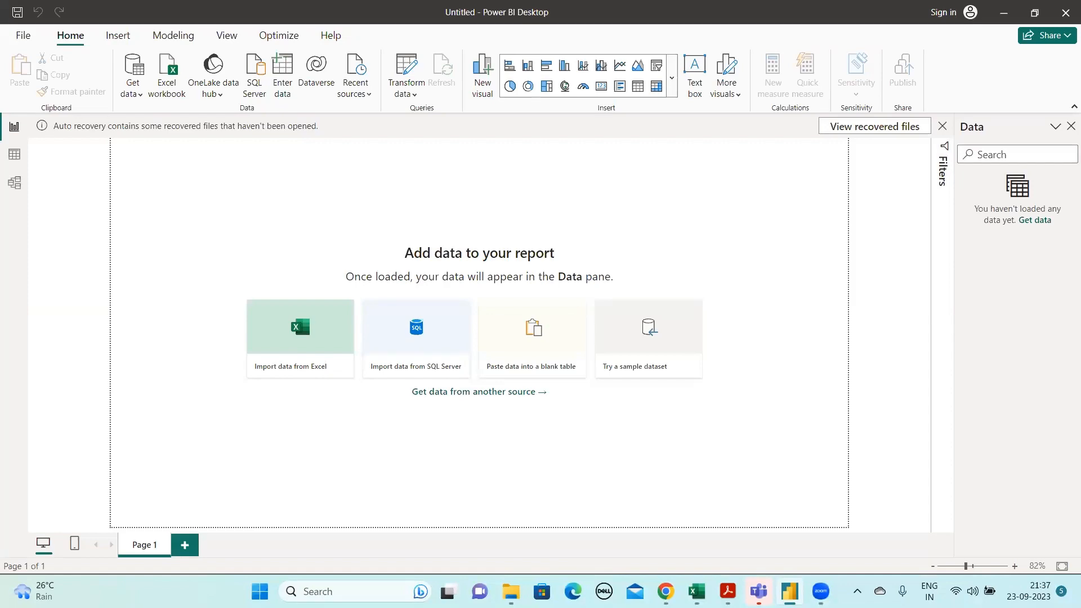
{"action": "key", "text": "alt+Tab"}
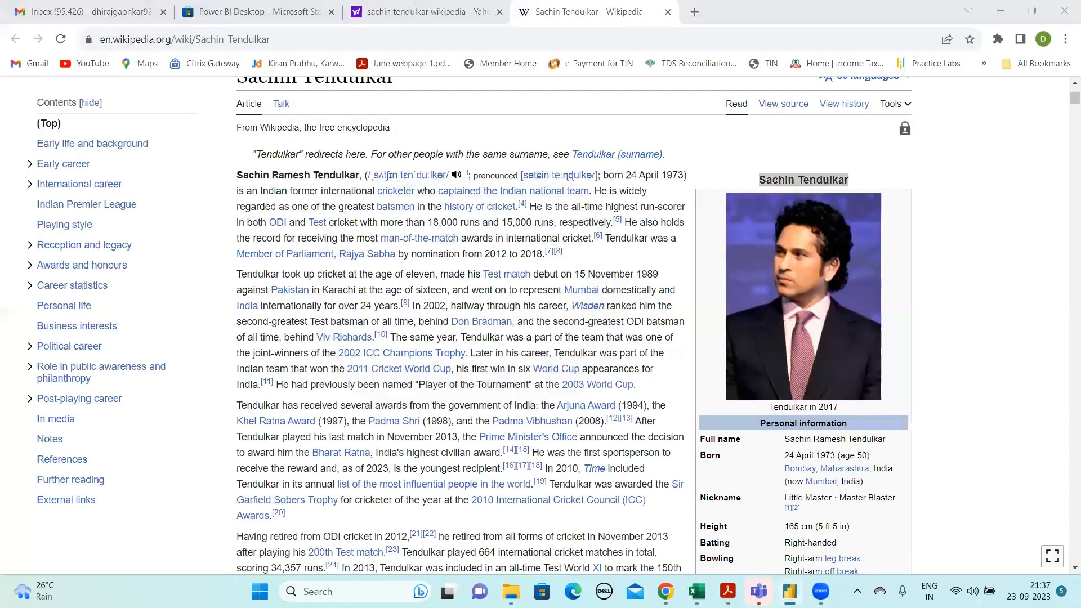
{"action": "left_click_drag", "start_coordinate": [271, 39], "coordinate": [171, 39]}
{"action": "left_click_drag", "start_coordinate": [98, 35], "coordinate": [98, 38]}
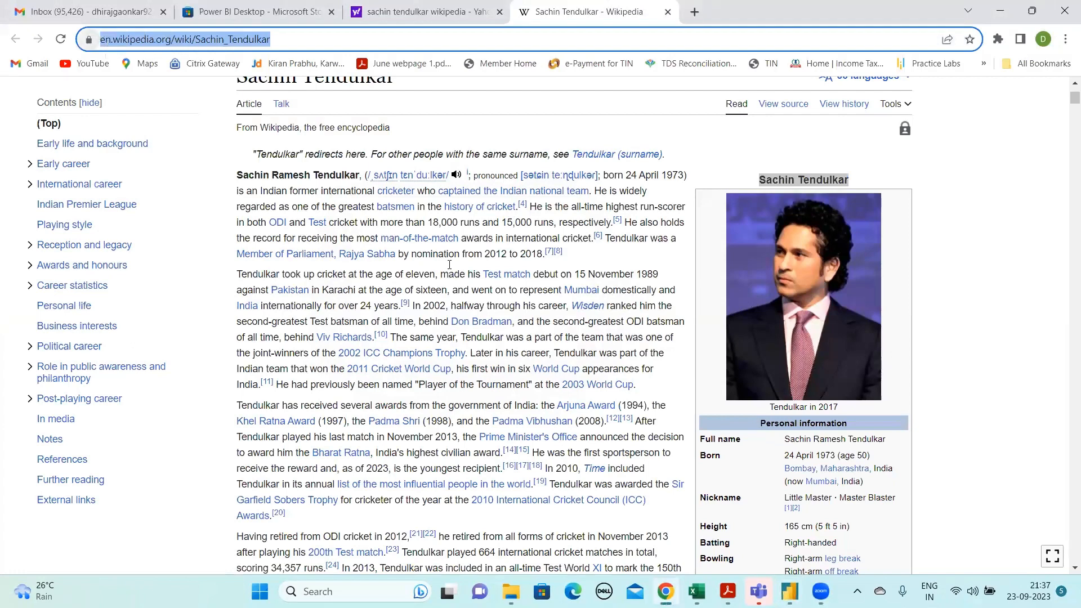
Switch to Power BI Desktop and start getting data from a Web source to show the From Web dialog
{"action": "key", "text": "alt+Tab"}
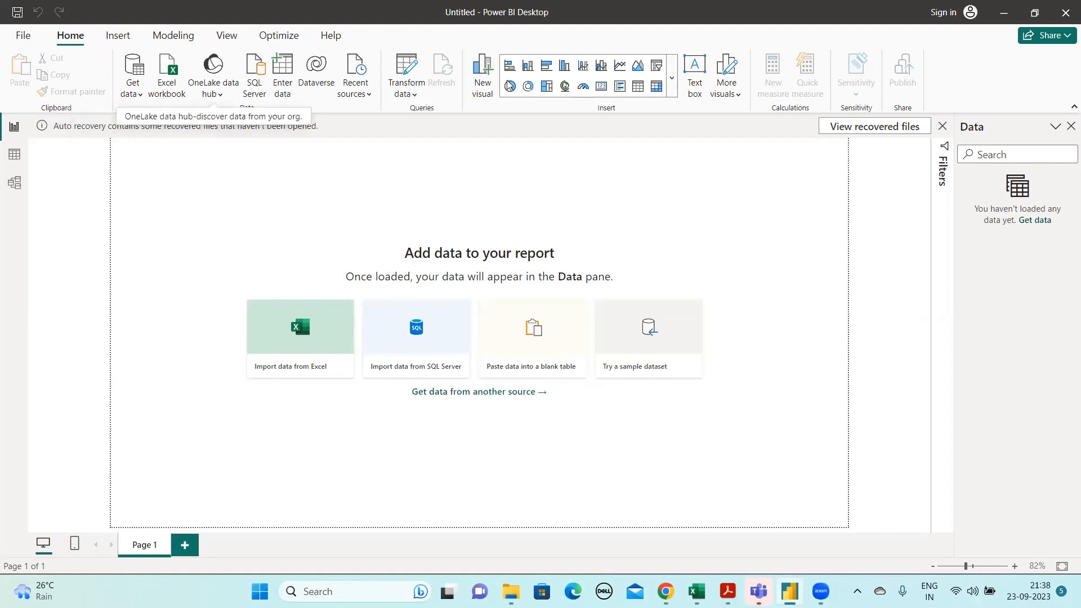
{"action": "left_click", "coordinate": [140, 95]}
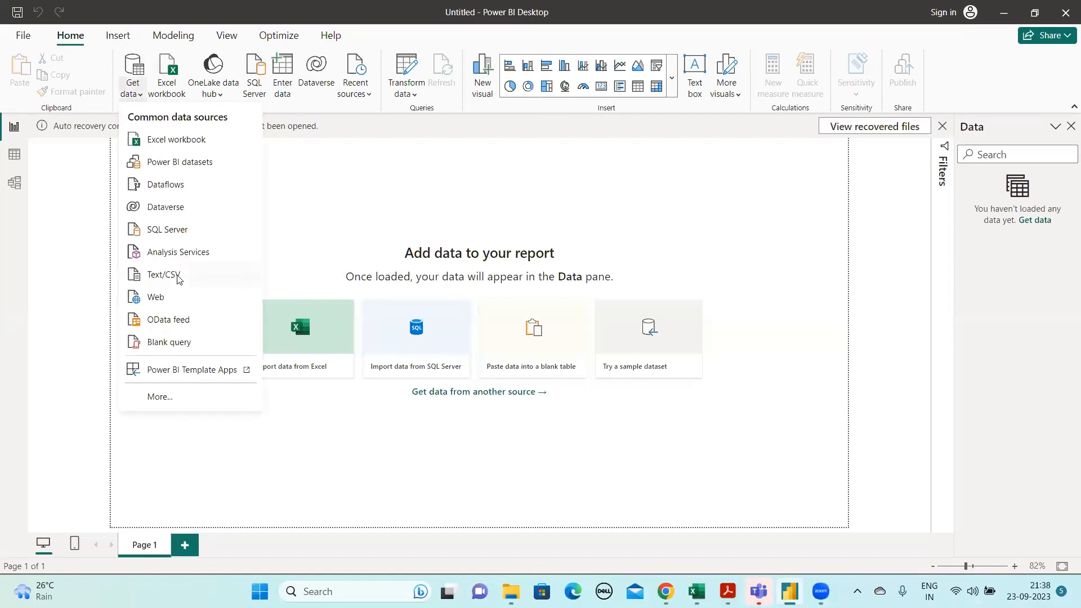
{"action": "mouse_move", "coordinate": [667, 593]}
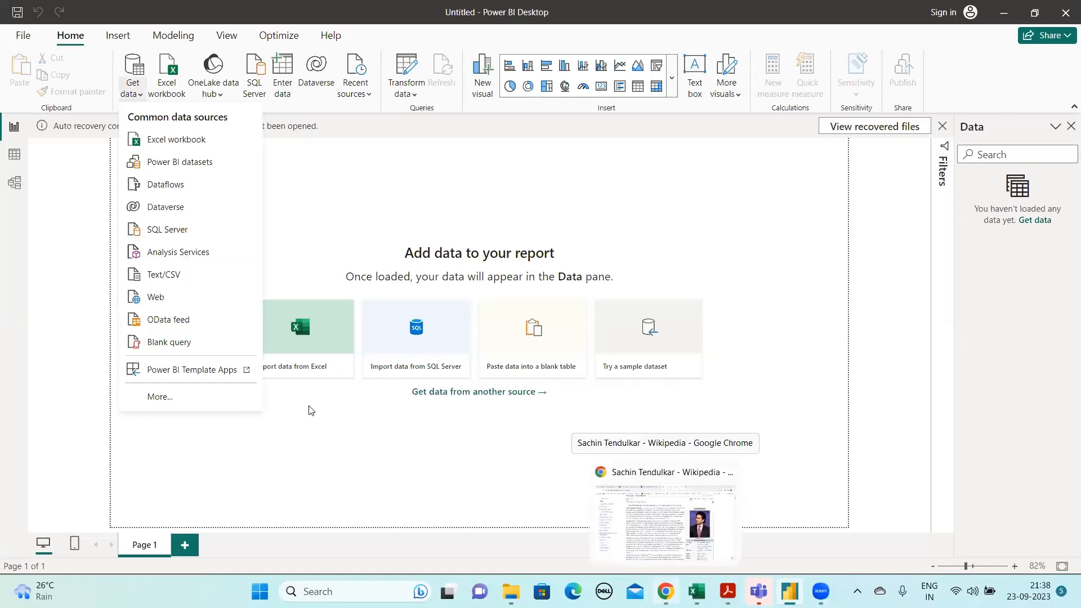
{"action": "left_click", "coordinate": [159, 299]}
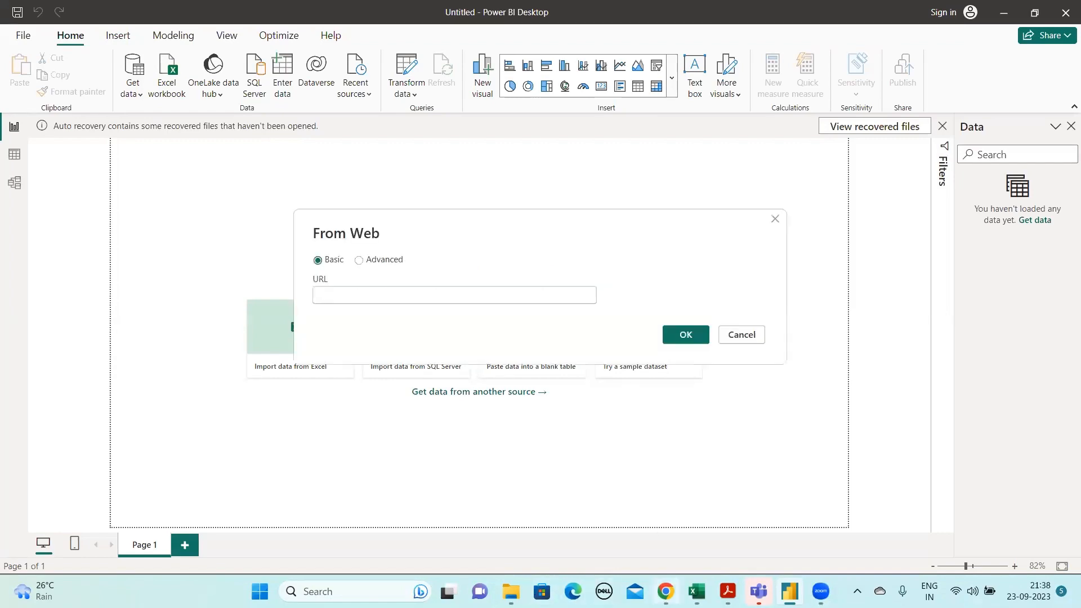
Switch to the Wikipedia article in Chrome and examine the Career statistics table in the infobox
{"action": "left_click", "coordinate": [666, 591]}
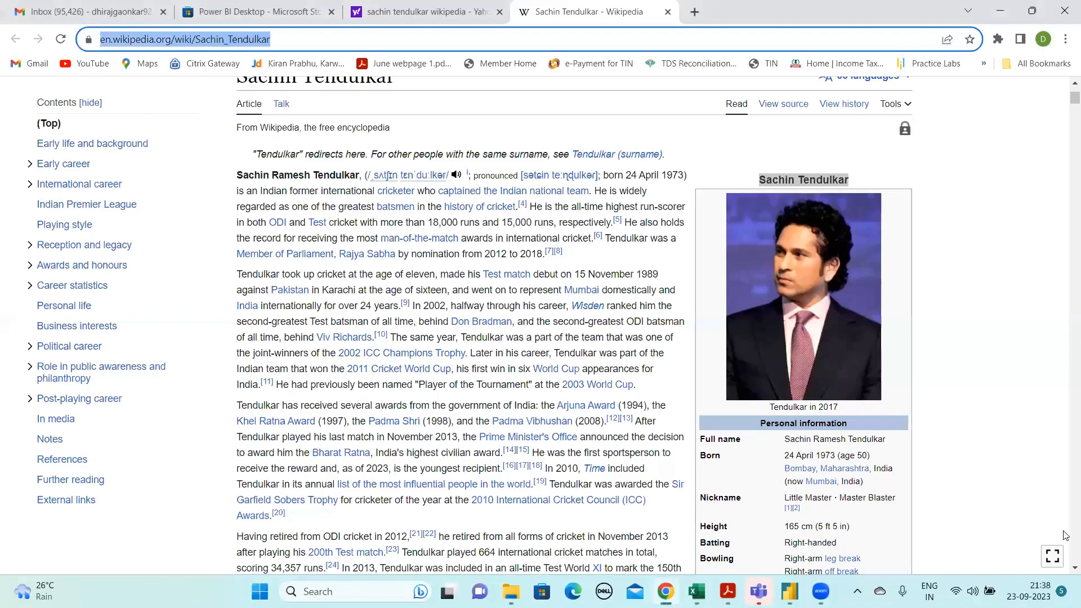
{"action": "left_click", "coordinate": [1065, 568]}
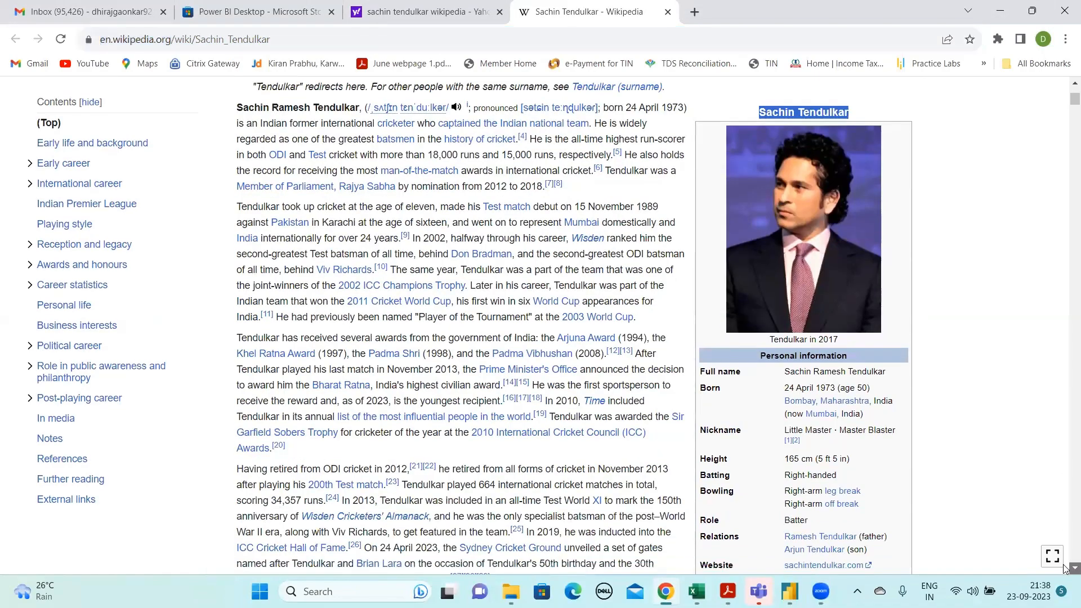
{"action": "scroll", "coordinate": [1065, 567], "scroll_direction": "down", "scroll_amount": 6}
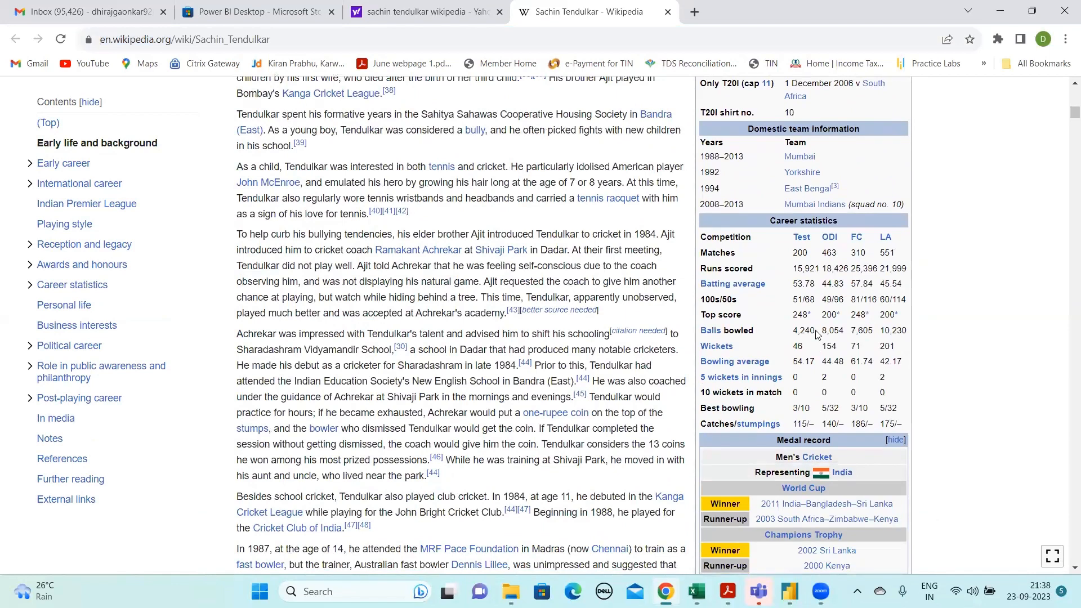
{"action": "left_click_drag", "start_coordinate": [835, 344], "coordinate": [907, 422]}
{"action": "left_click", "coordinate": [907, 421]}
Return to Power BI Desktop, switch to the Book1 workbook in Excel and select the Employee headers and first record, A6:F7
{"action": "left_click", "coordinate": [790, 592]}
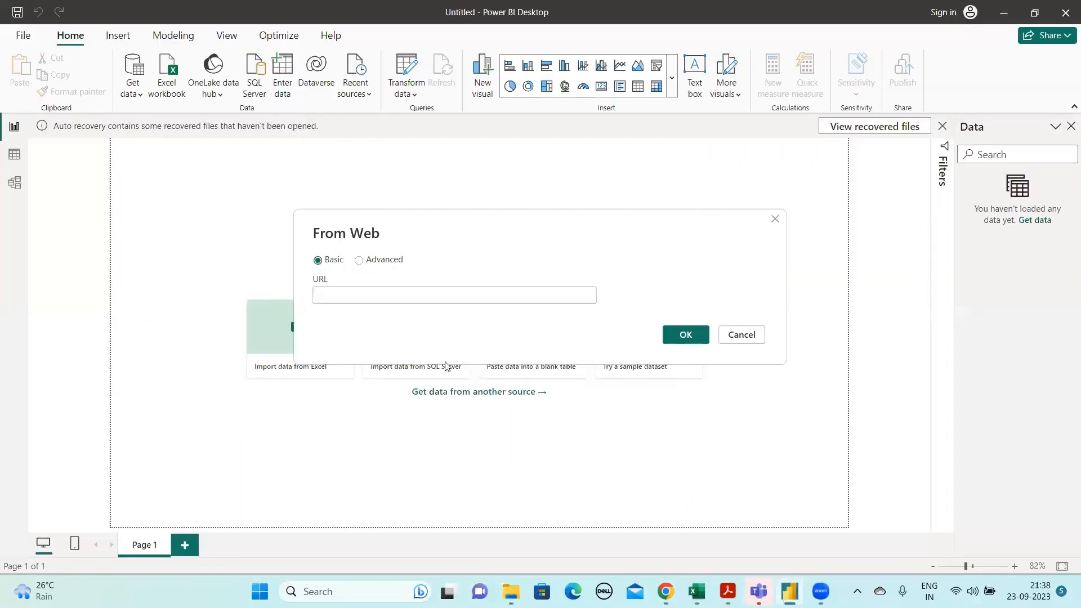
{"action": "mouse_move", "coordinate": [759, 593]}
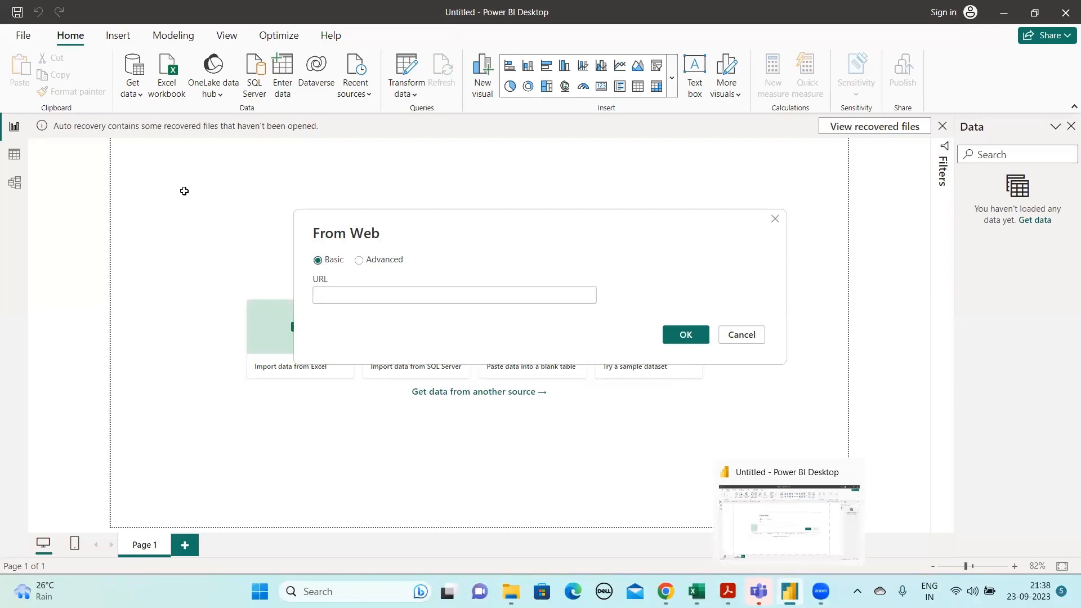
{"action": "key", "text": "alt+Tab"}
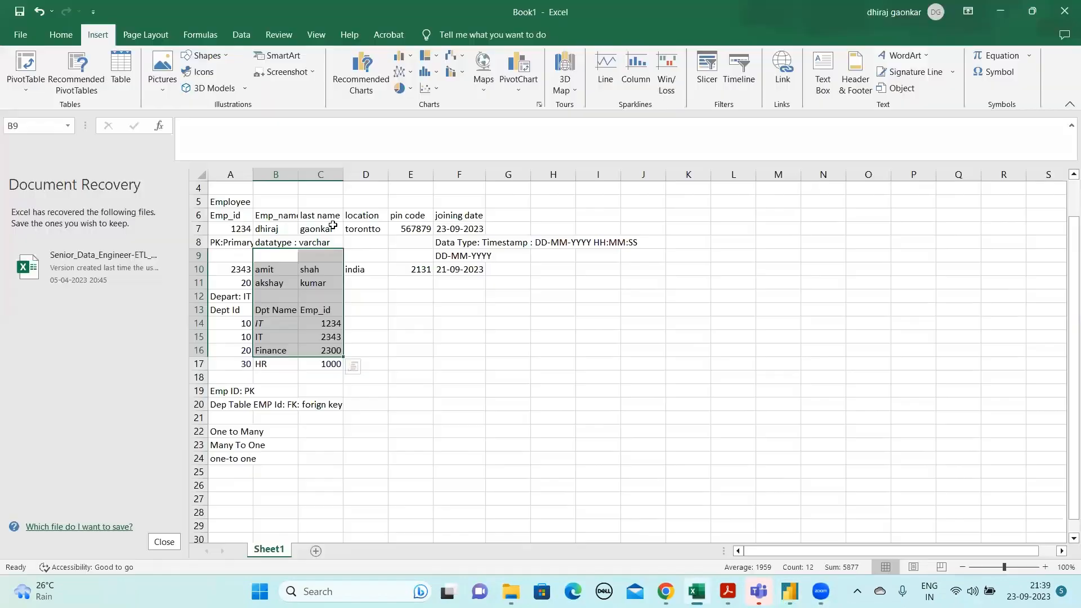
{"action": "left_click_drag", "start_coordinate": [225, 216], "coordinate": [456, 228]}
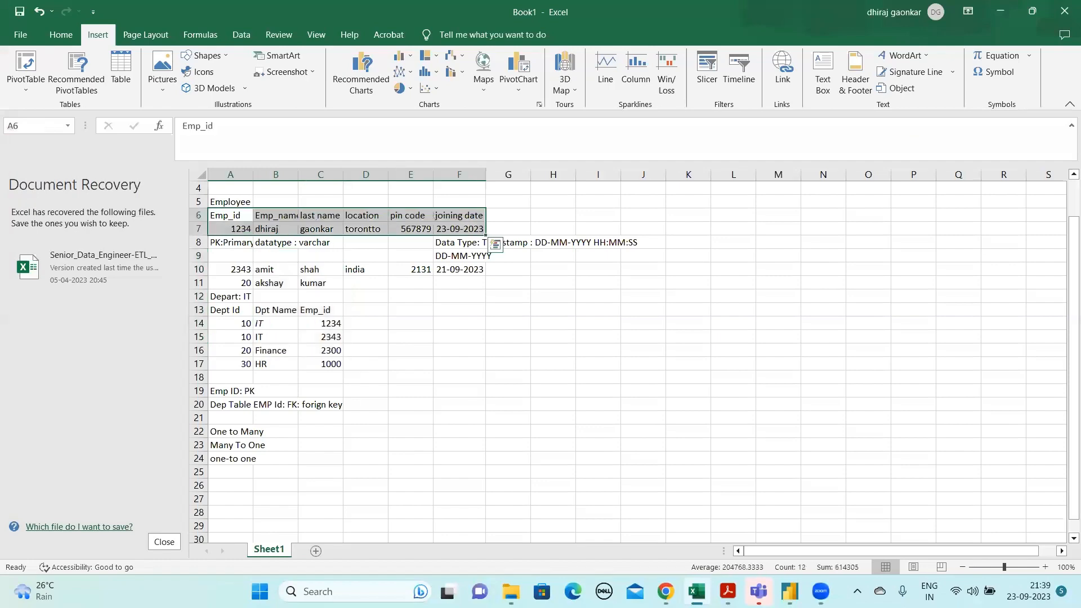
Switch back to Power BI Desktop, review the Advanced options of the From Web dialog and cancel it
{"action": "key", "text": "alt+Tab"}
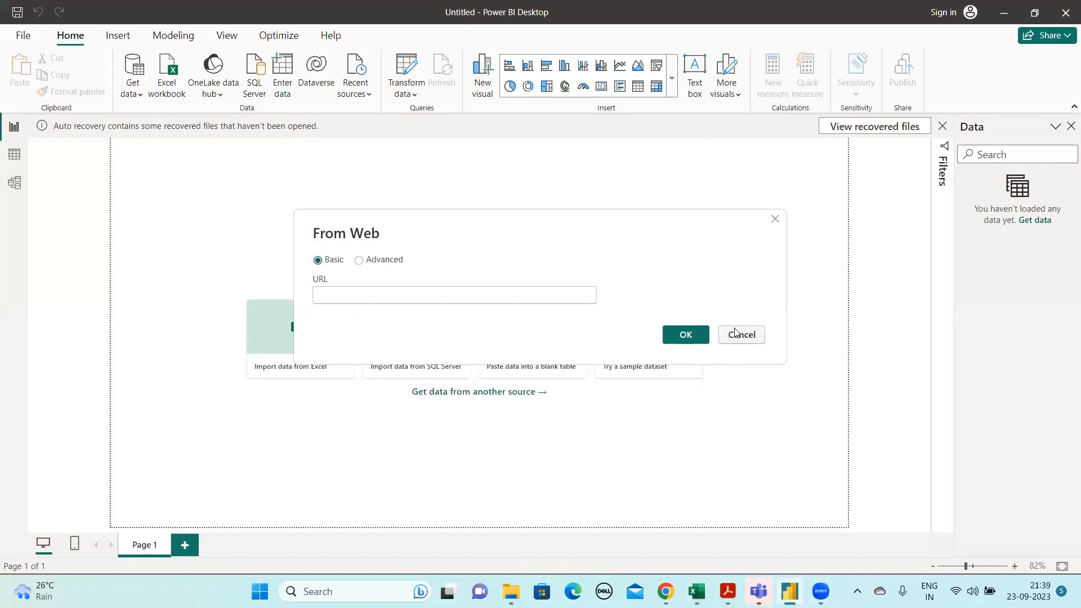
{"action": "left_click", "coordinate": [377, 259]}
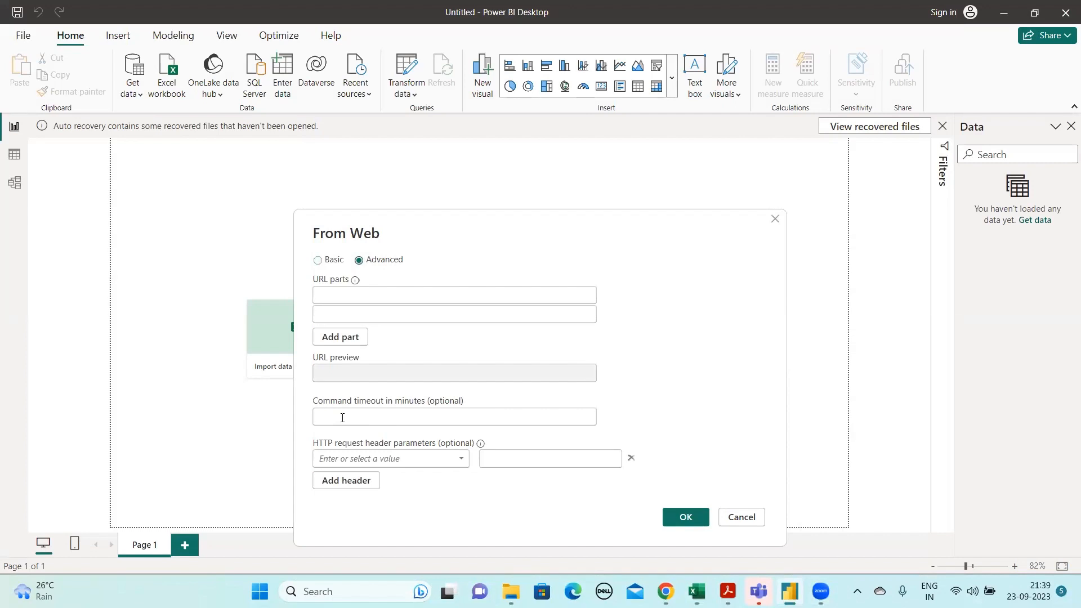
{"action": "key", "text": "Tab"}
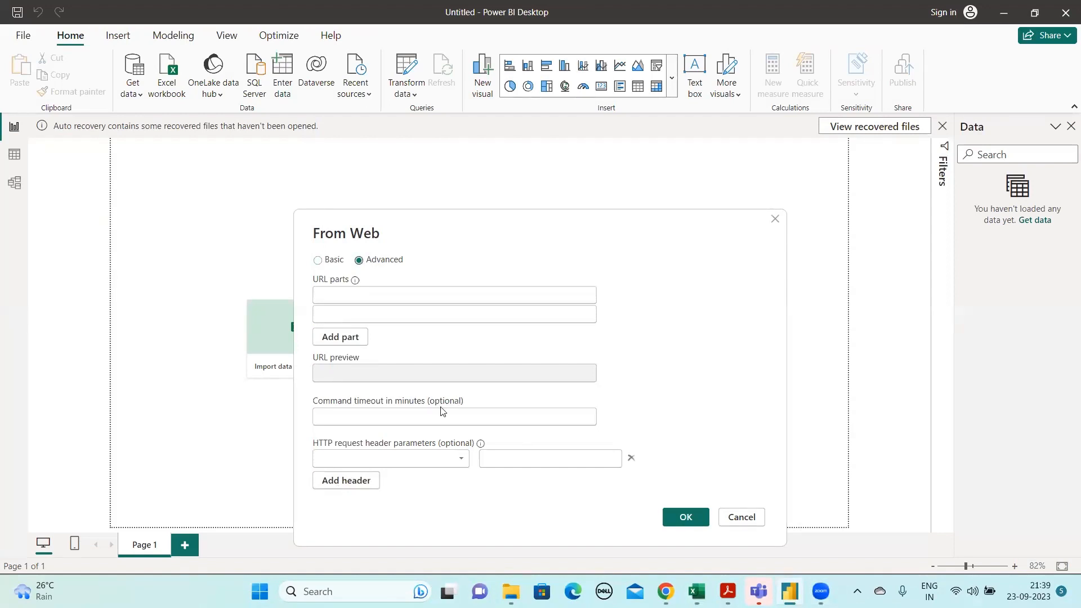
{"action": "key", "text": "Tab"}
{"action": "key", "text": "shift+Tab"}
{"action": "left_click", "coordinate": [748, 516]}
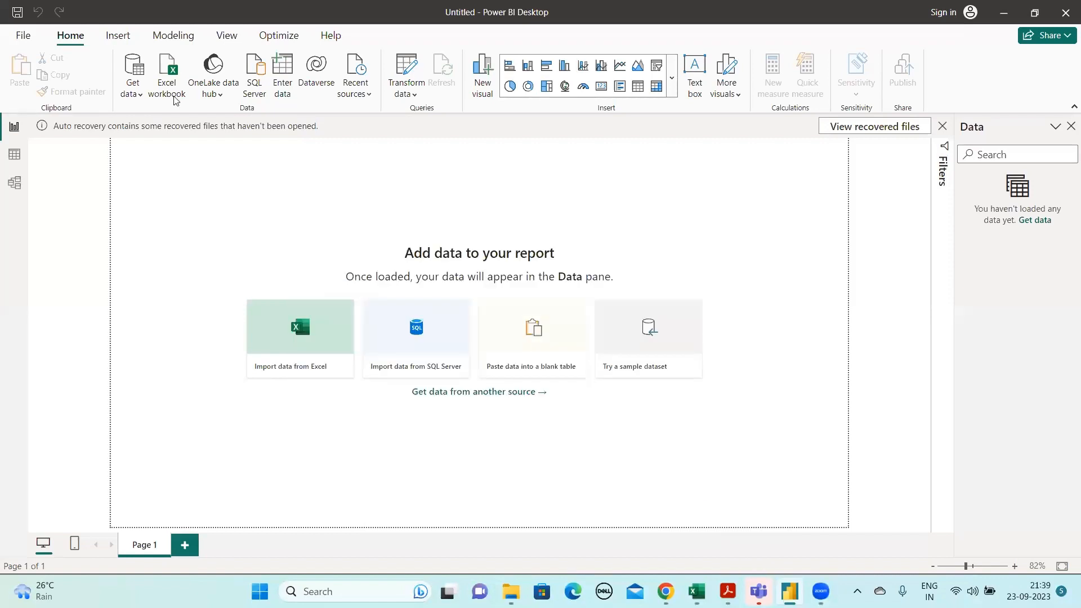
List the common data sources, including Text/CSV, and switch to the Power BI course PDF in Adobe Acrobat
{"action": "left_click", "coordinate": [140, 97]}
{"action": "left_click", "coordinate": [140, 97]}
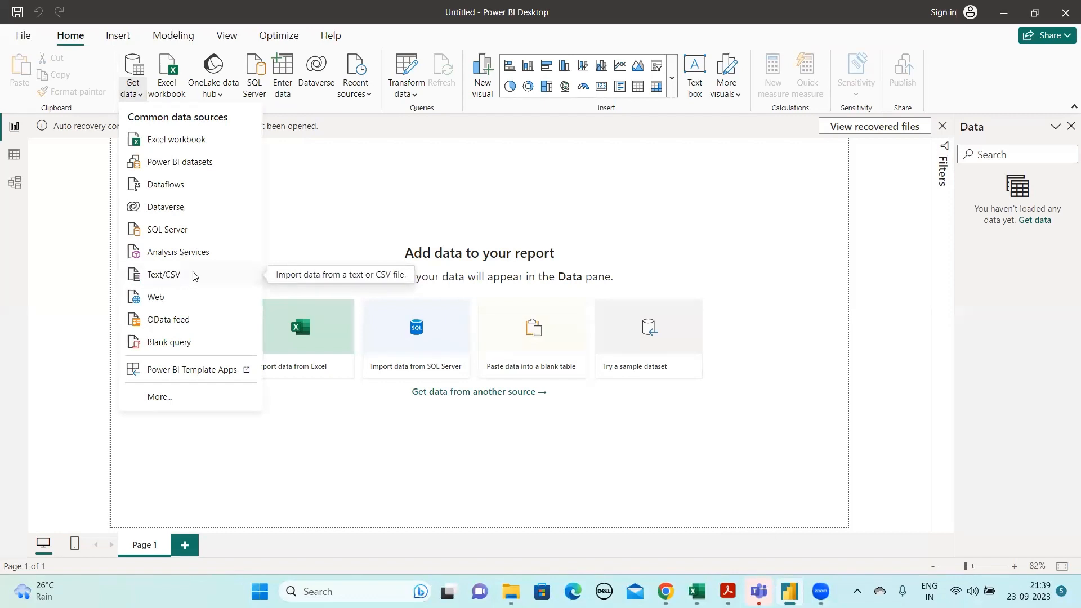
{"action": "left_click", "coordinate": [169, 277]}
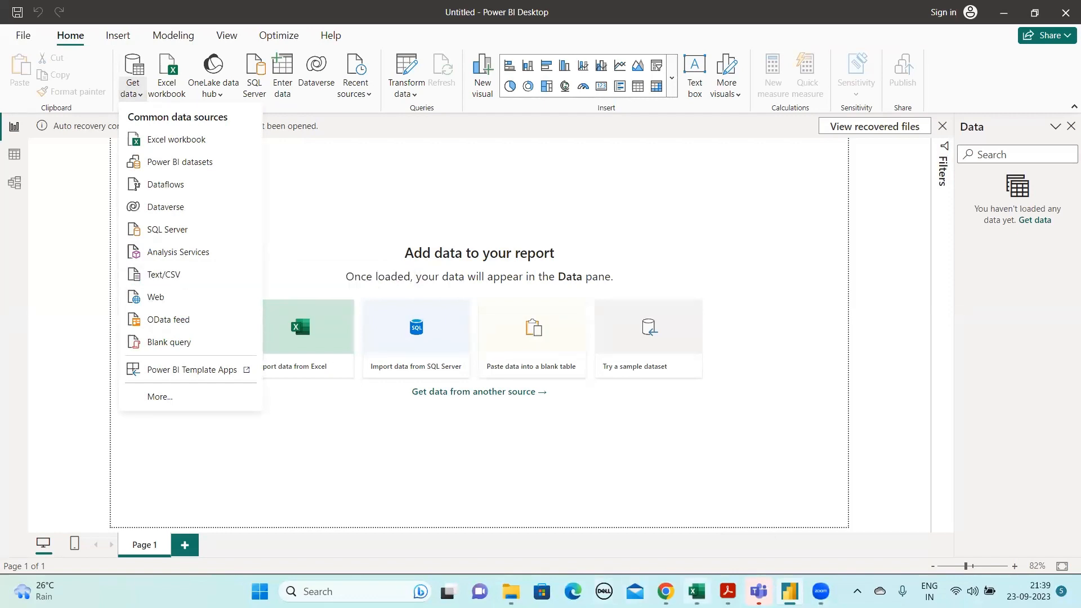
{"action": "mouse_move", "coordinate": [697, 592]}
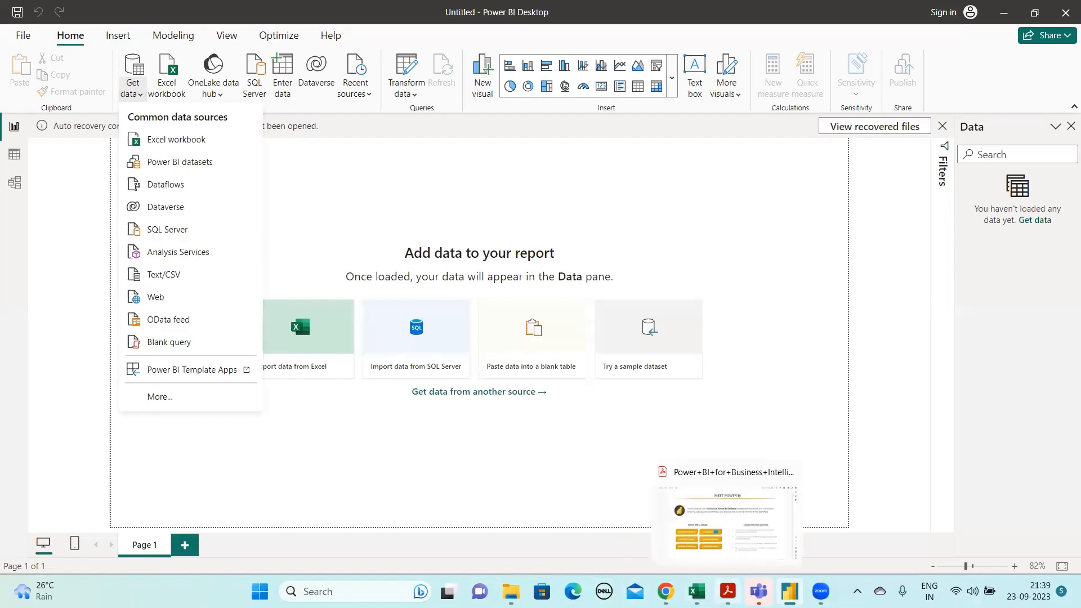
{"action": "left_click", "coordinate": [728, 591]}
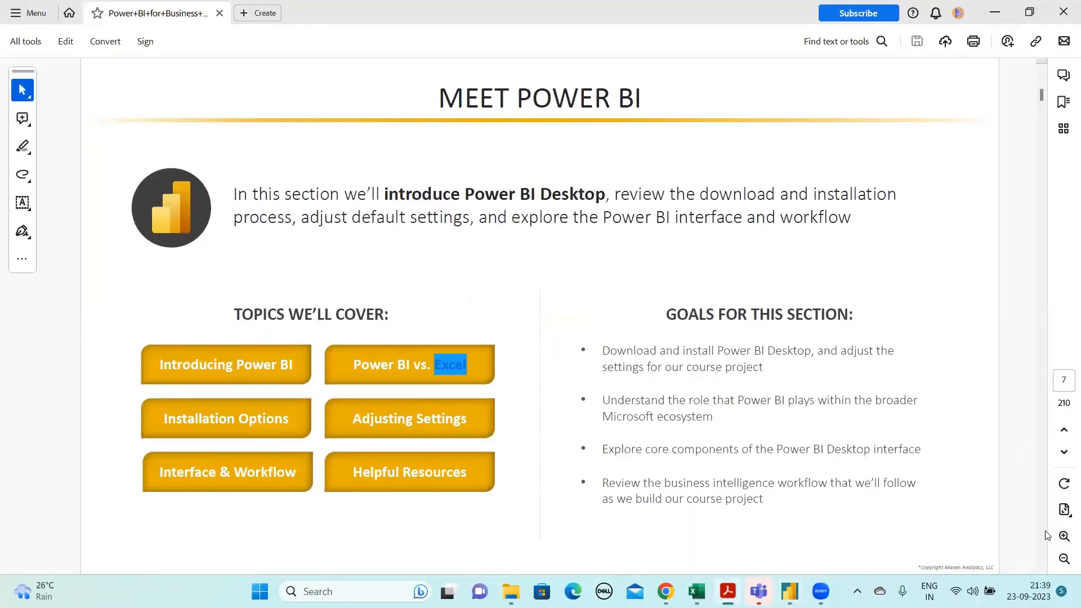
Go to page 8 of the course PDF and enlarge it to read the Microsoft Power BI description
{"action": "left_click", "coordinate": [502, 121]}
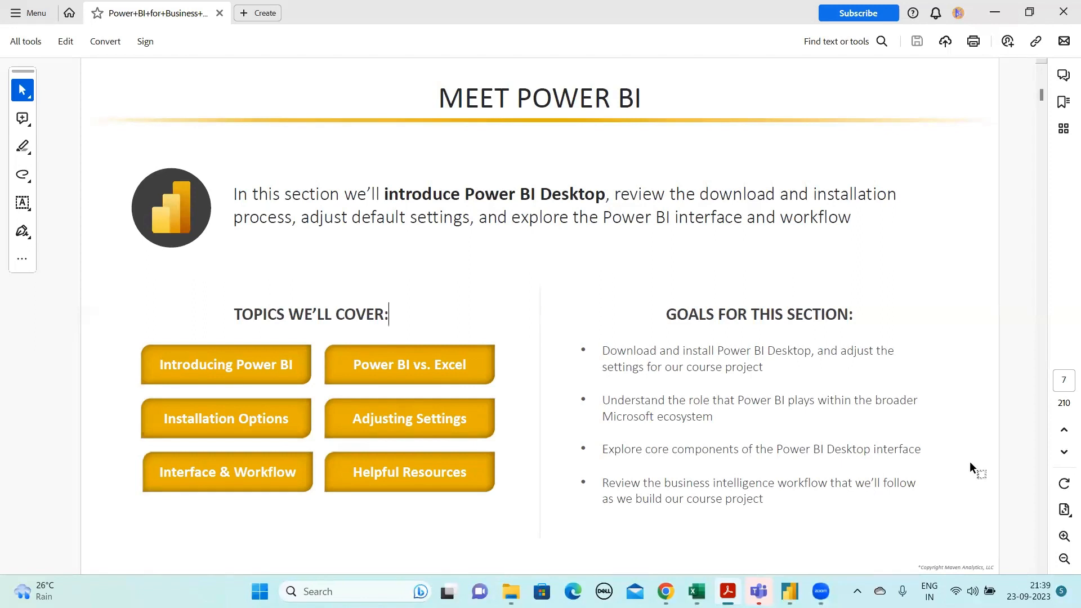
{"action": "left_click", "coordinate": [1042, 569]}
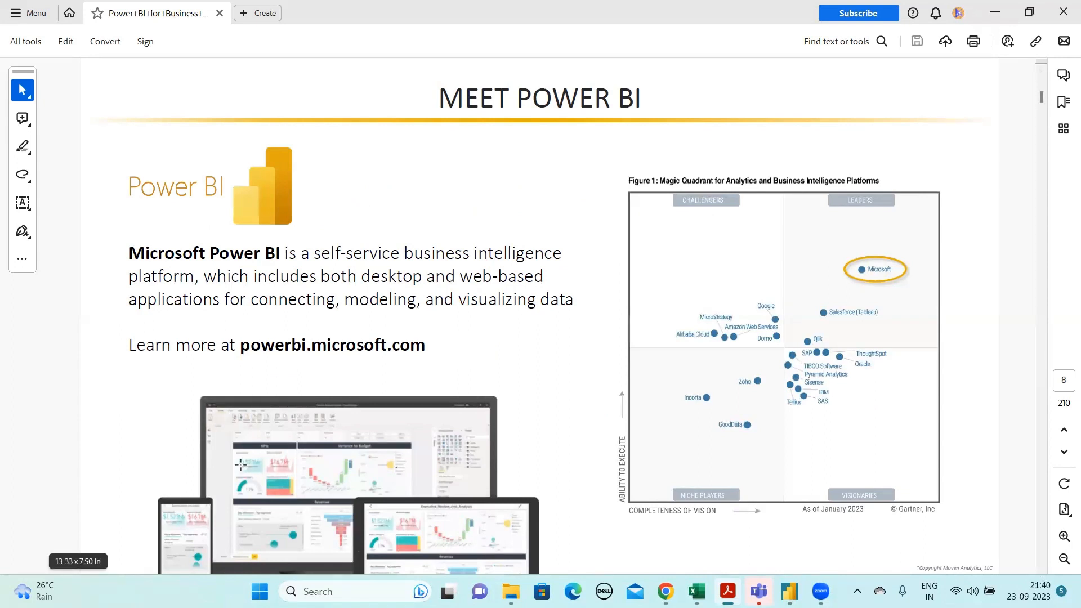
{"action": "left_click", "coordinate": [1062, 538]}
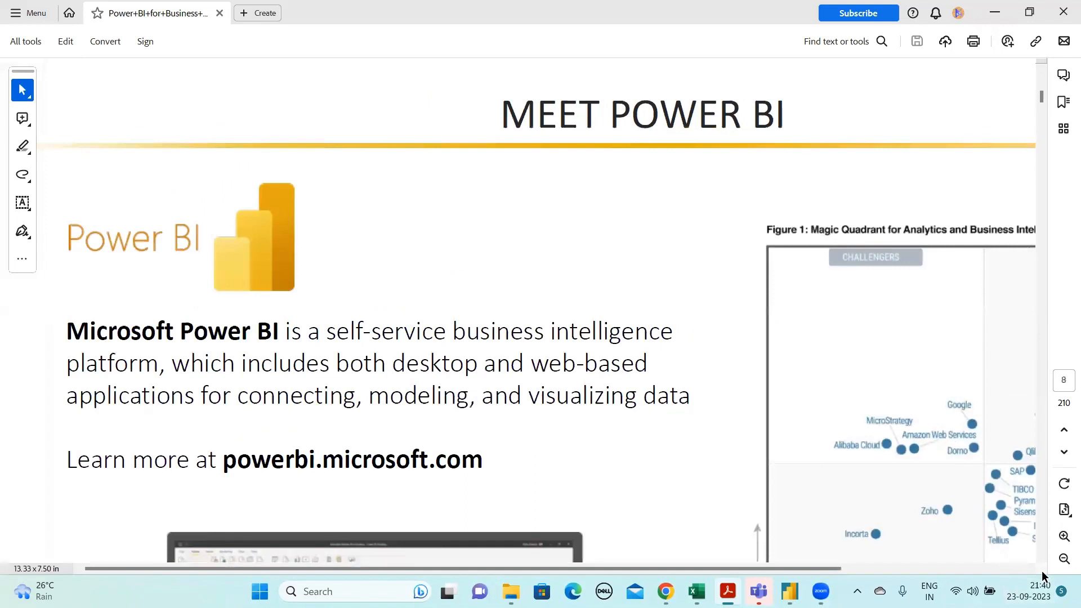
{"action": "left_click", "coordinate": [1041, 558]}
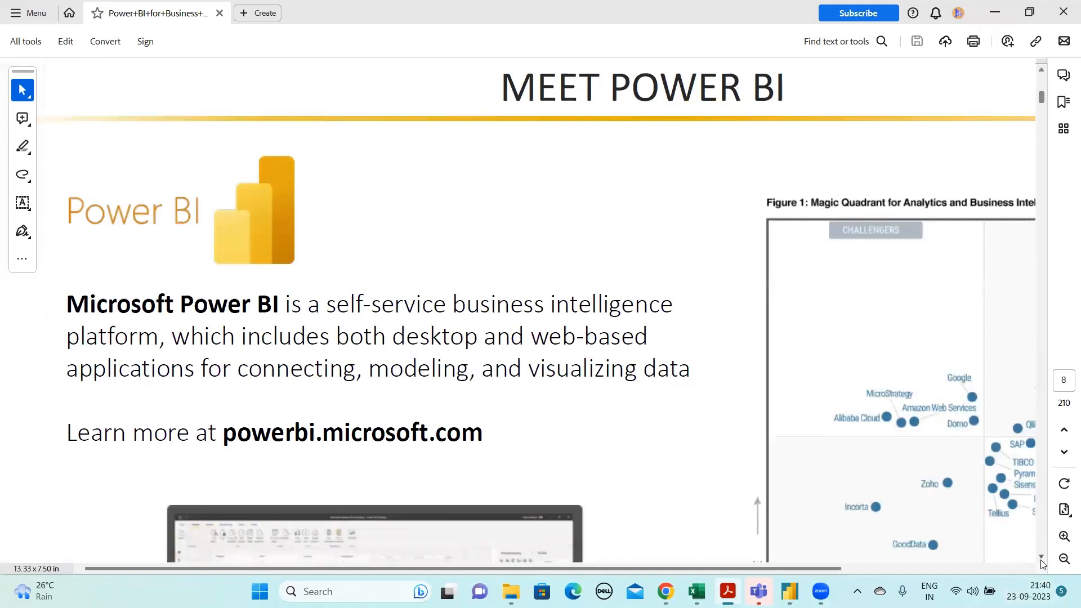
{"action": "left_click", "coordinate": [1041, 559]}
{"action": "left_click", "coordinate": [1041, 559]}
{"action": "left_click", "coordinate": [1042, 559]}
{"action": "left_click", "coordinate": [1041, 560]}
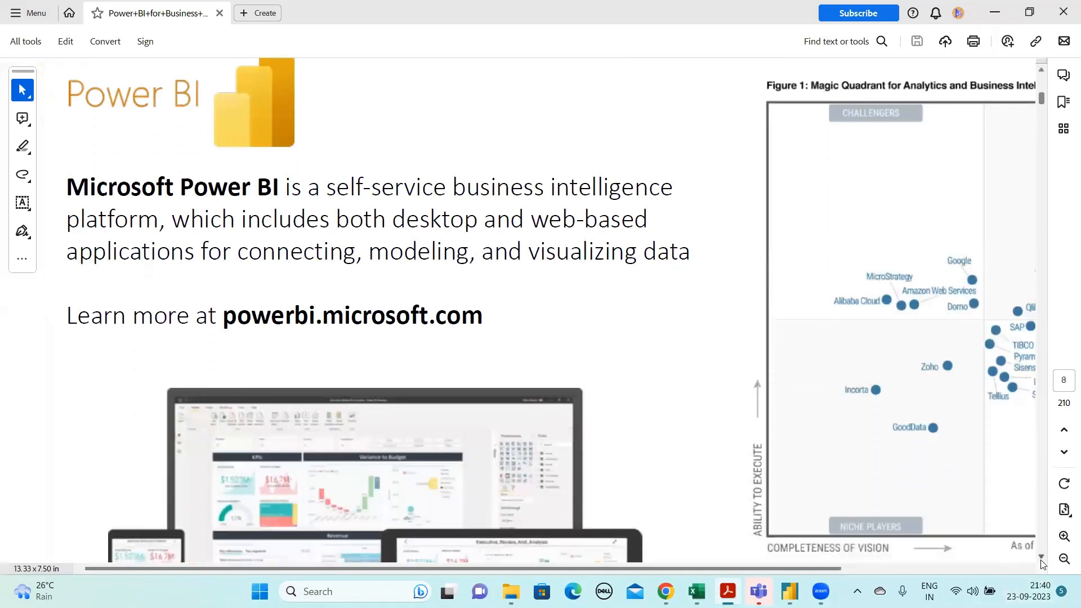
{"action": "left_click", "coordinate": [1042, 560]}
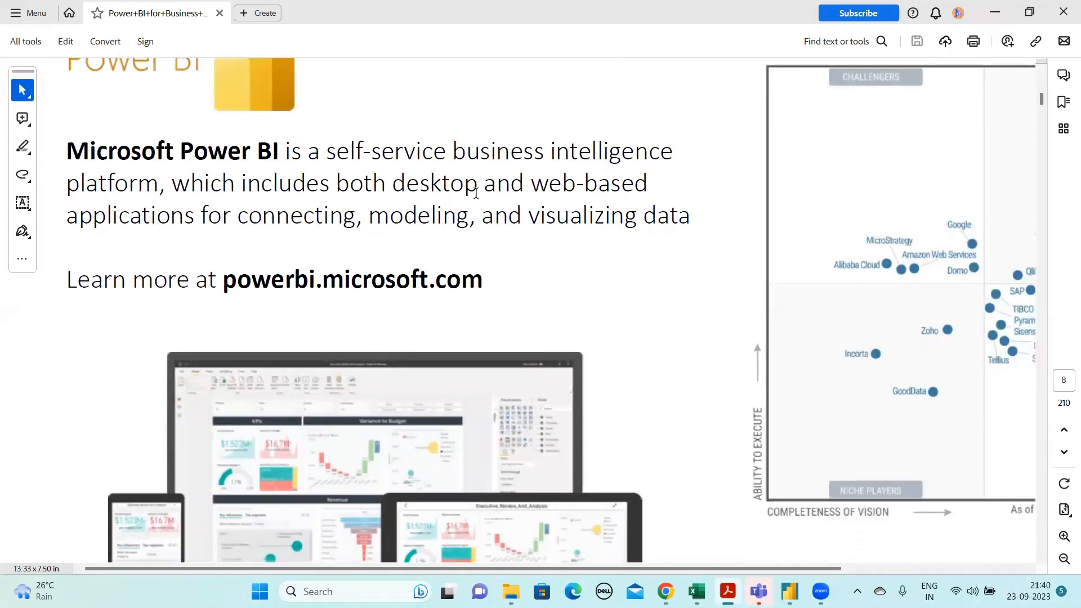
Highlight the web-based applications phrase in the Power BI description, followed by the words "connecting," and "modeling,"
{"action": "left_click_drag", "start_coordinate": [393, 184], "coordinate": [663, 218]}
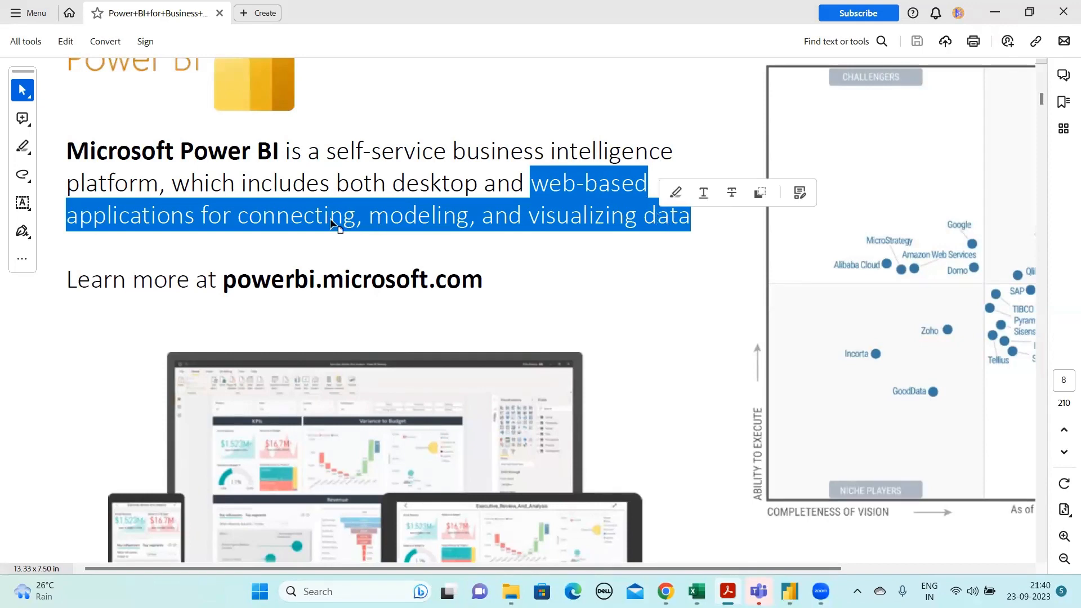
{"action": "left_click", "coordinate": [288, 220]}
{"action": "double_click", "coordinate": [289, 219]}
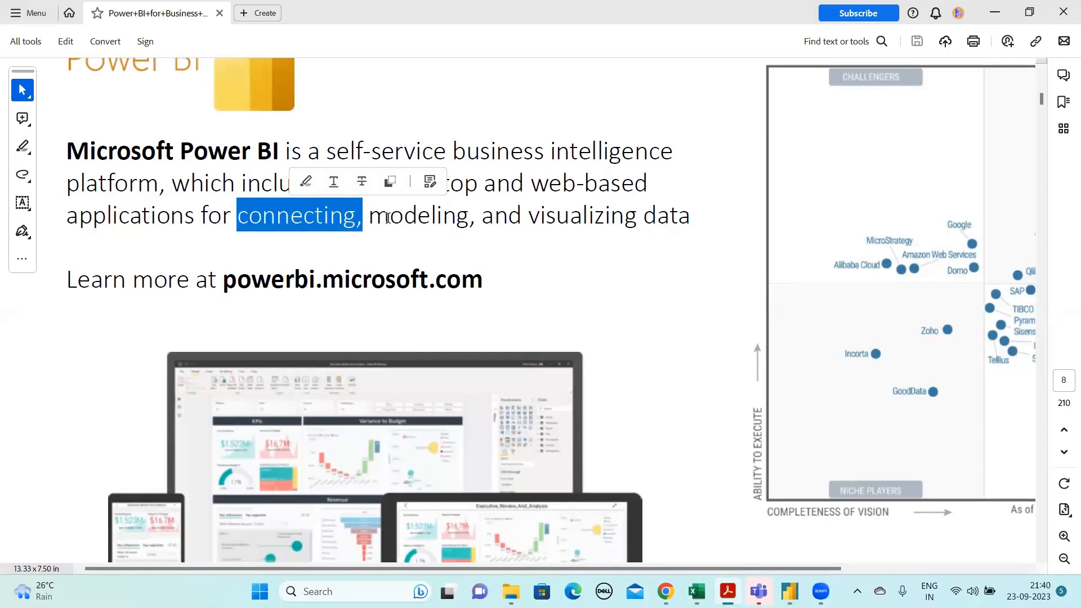
{"action": "double_click", "coordinate": [387, 217]}
{"action": "left_click_drag", "start_coordinate": [693, 217], "coordinate": [631, 221]}
{"action": "double_click", "coordinate": [436, 217]}
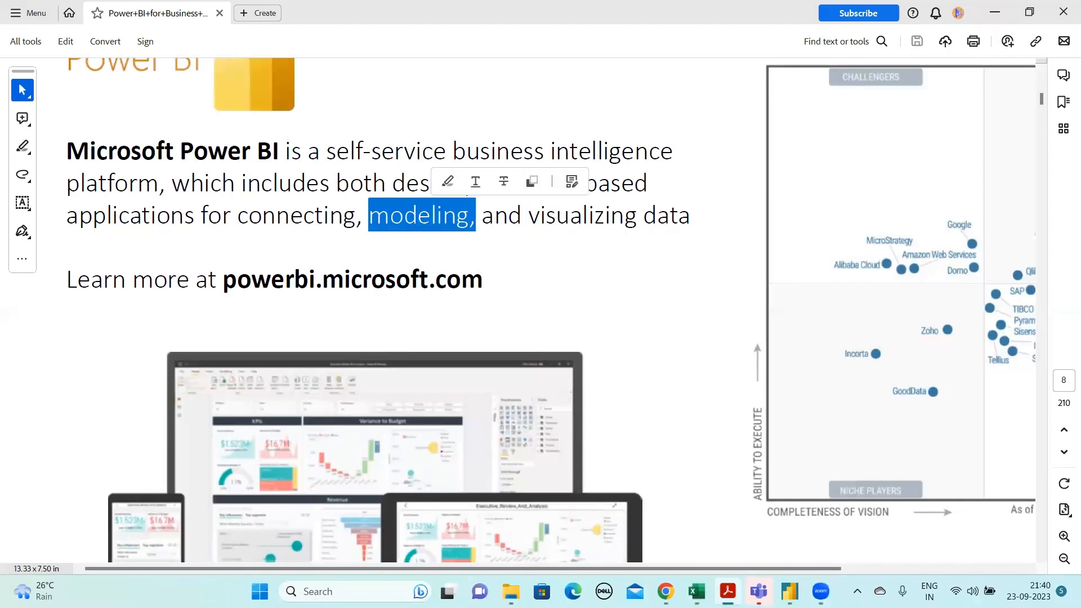
Switch to the Book1 workbook in Excel and point out the relationship types in A22:A24 and the Depart and Employee rows, 12 and 5
{"action": "left_click", "coordinate": [697, 592]}
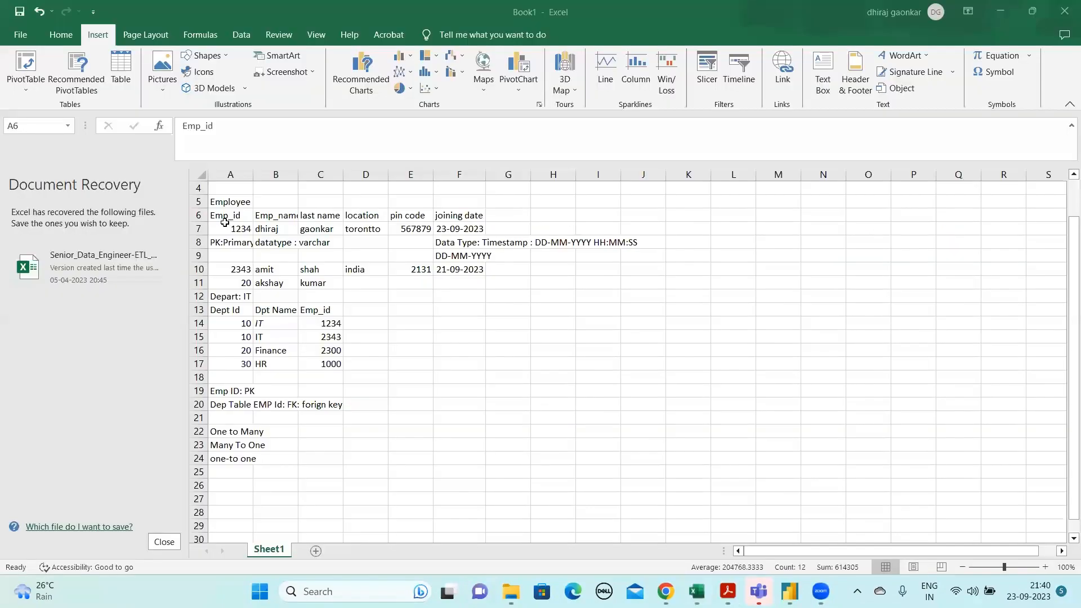
{"action": "left_click", "coordinate": [232, 434]}
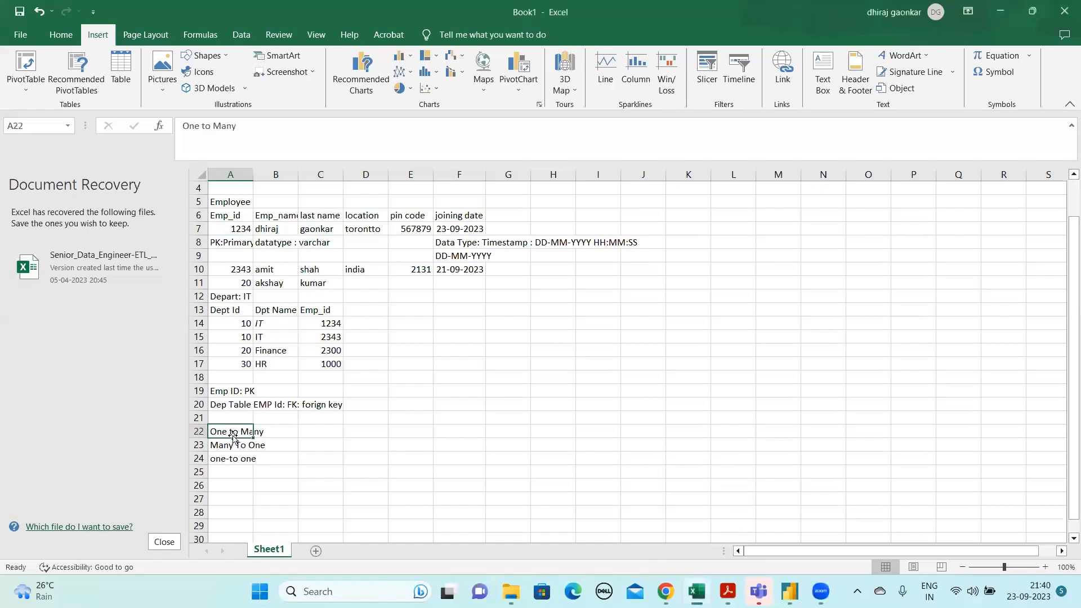
{"action": "left_click", "coordinate": [225, 447]}
{"action": "left_click", "coordinate": [225, 460]}
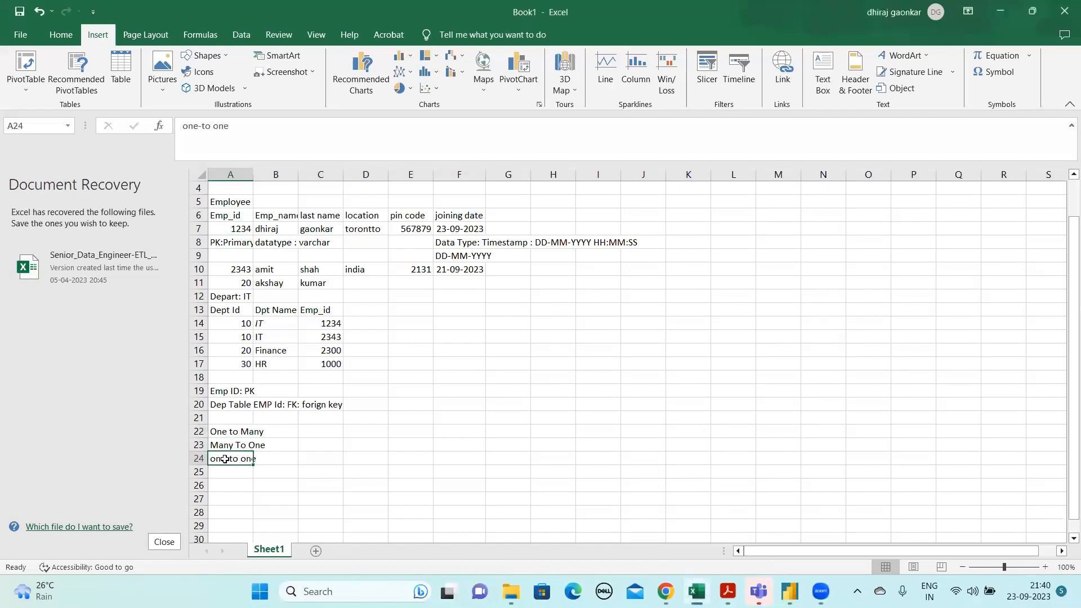
{"action": "left_click", "coordinate": [201, 298]}
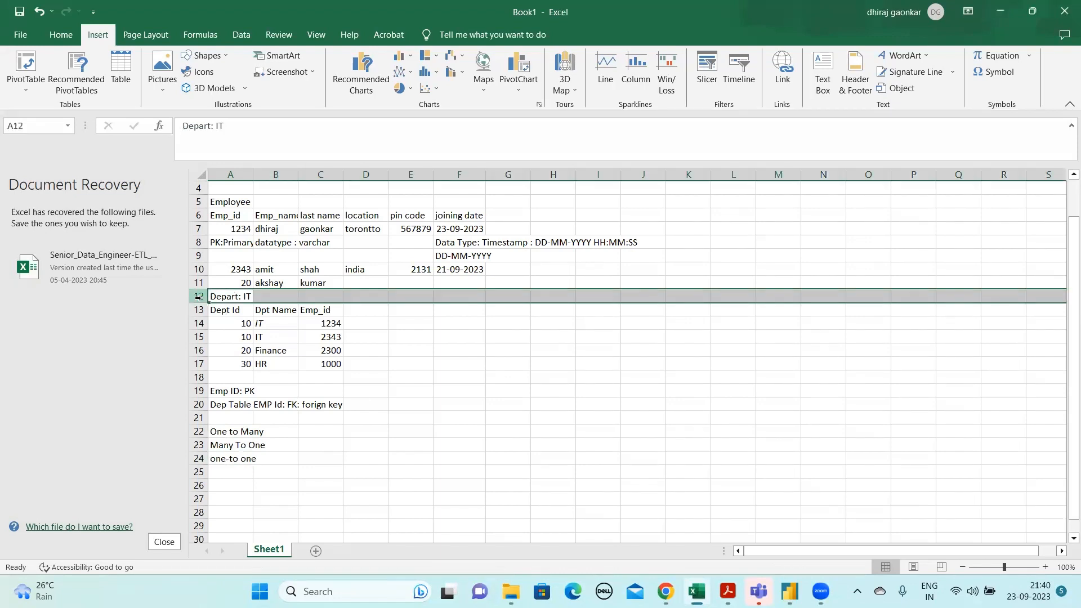
{"action": "left_click", "coordinate": [198, 201]}
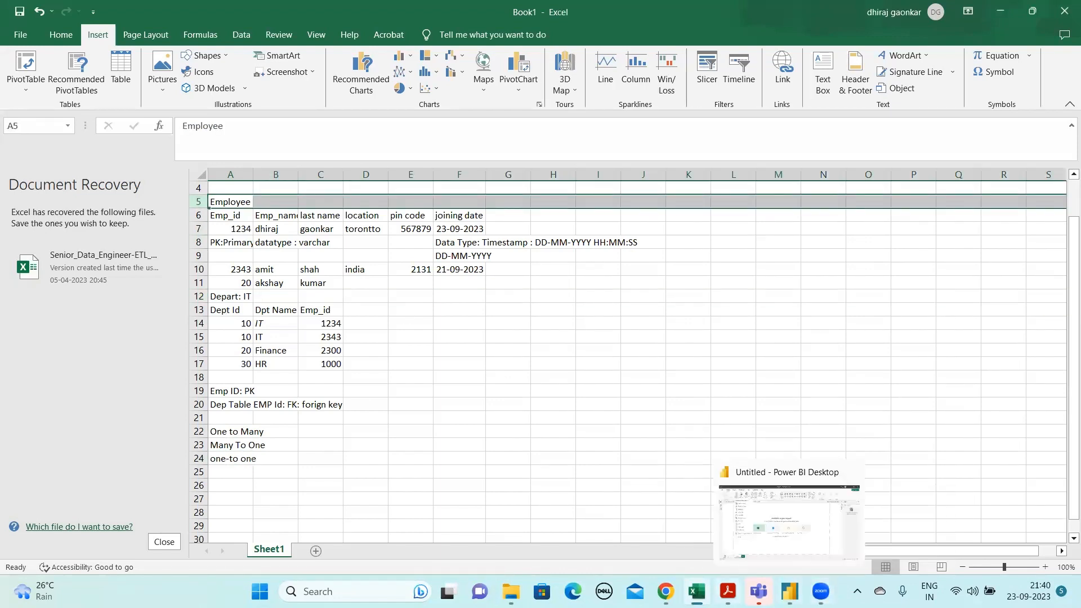
Return to the course PDF in Adobe Acrobat and highlight "visualizing data" and "modeling," in the Power BI description
{"action": "left_click", "coordinate": [728, 591]}
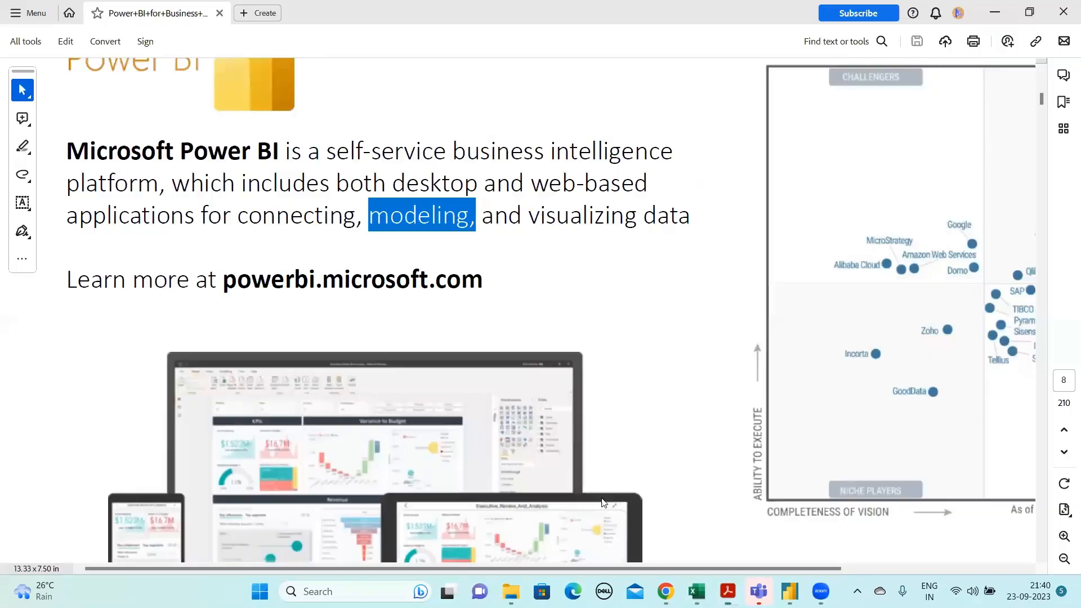
{"action": "double_click", "coordinate": [435, 226]}
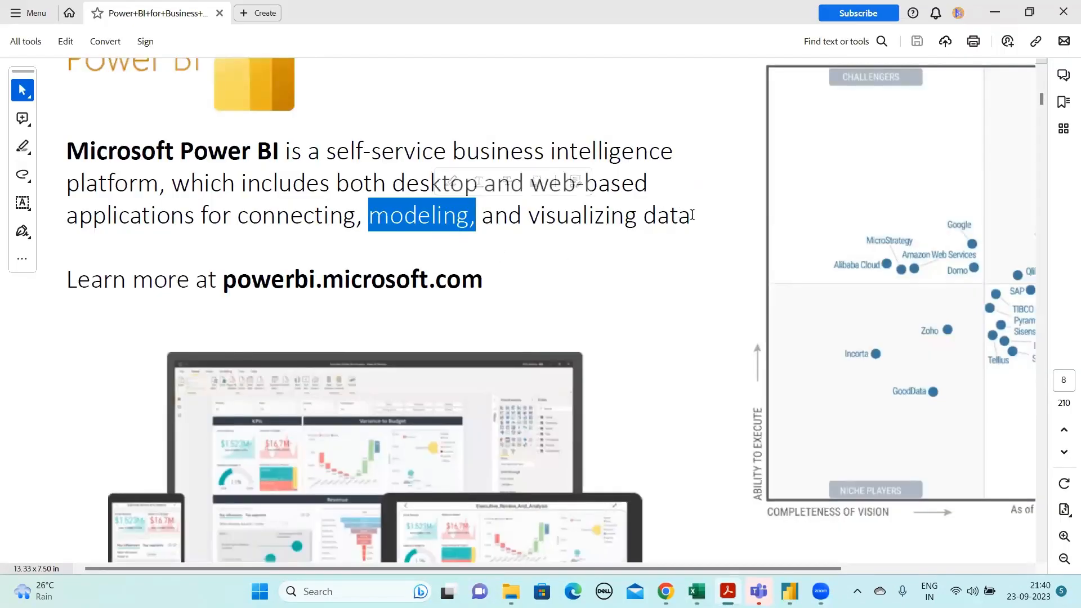
{"action": "left_click_drag", "start_coordinate": [691, 213], "coordinate": [530, 217]}
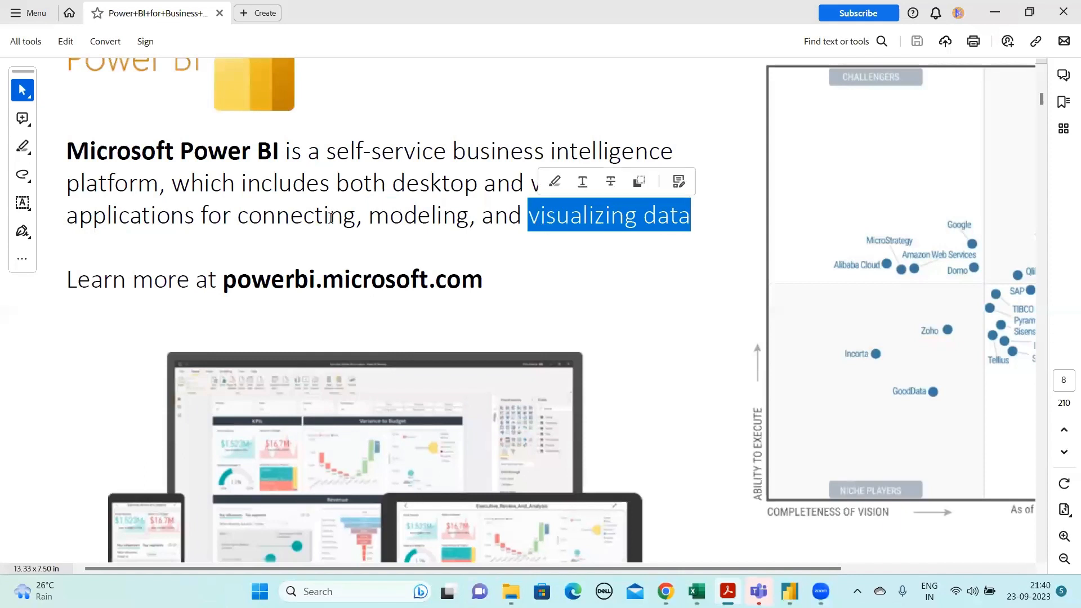
{"action": "left_click", "coordinate": [425, 218]}
{"action": "double_click", "coordinate": [425, 218]}
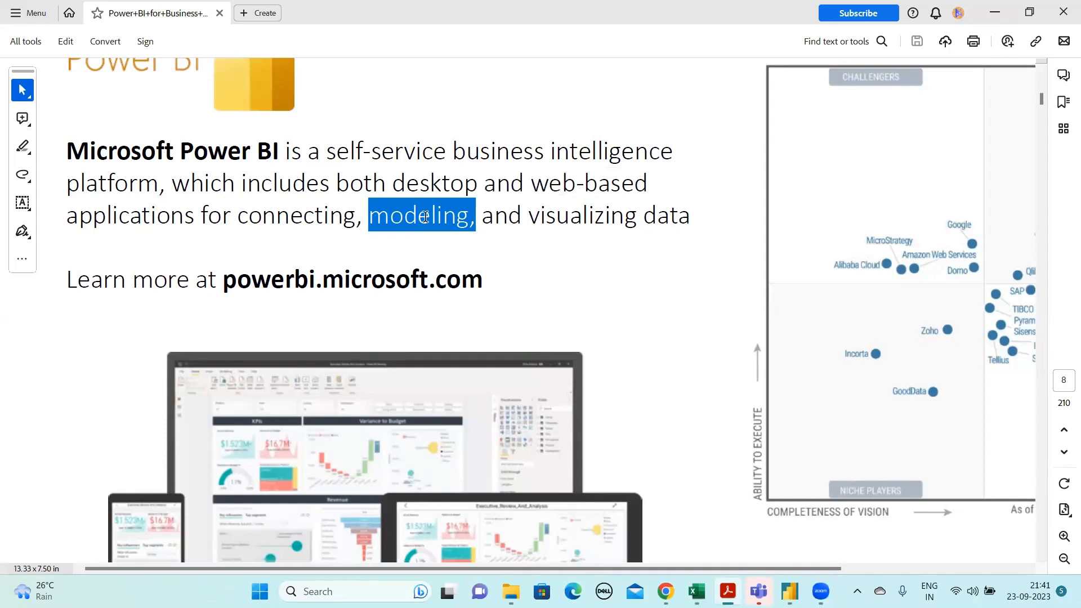
{"action": "double_click", "coordinate": [426, 218]}
Enlarge page 8 to 150% and examine the dashboard pictures below the Power BI description
{"action": "left_click", "coordinate": [1064, 538]}
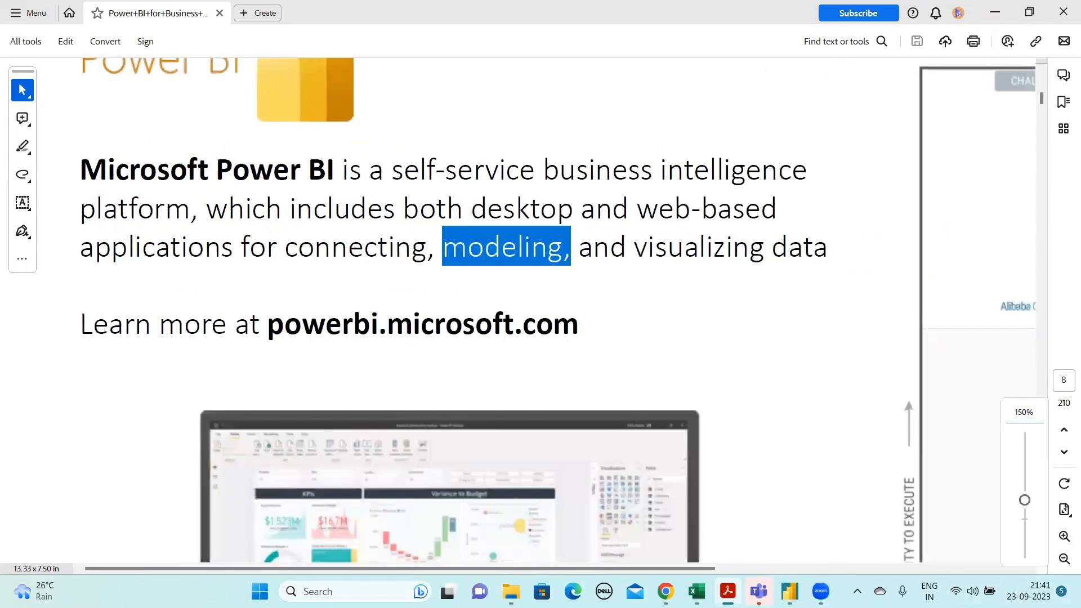
{"action": "left_click", "coordinate": [951, 333]}
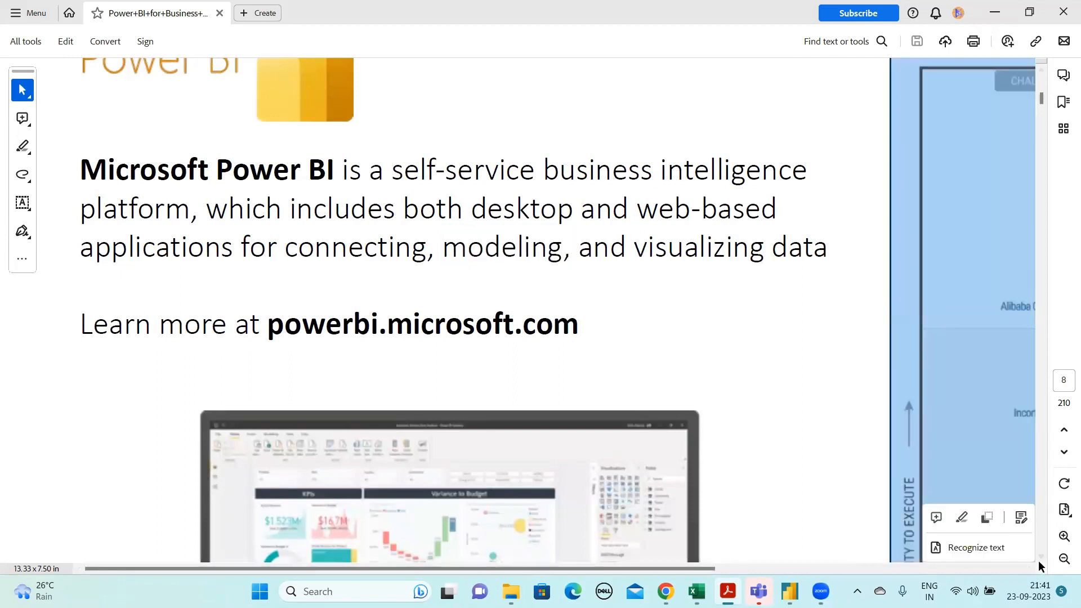
{"action": "left_click", "coordinate": [1043, 559]}
{"action": "left_click", "coordinate": [1043, 559]}
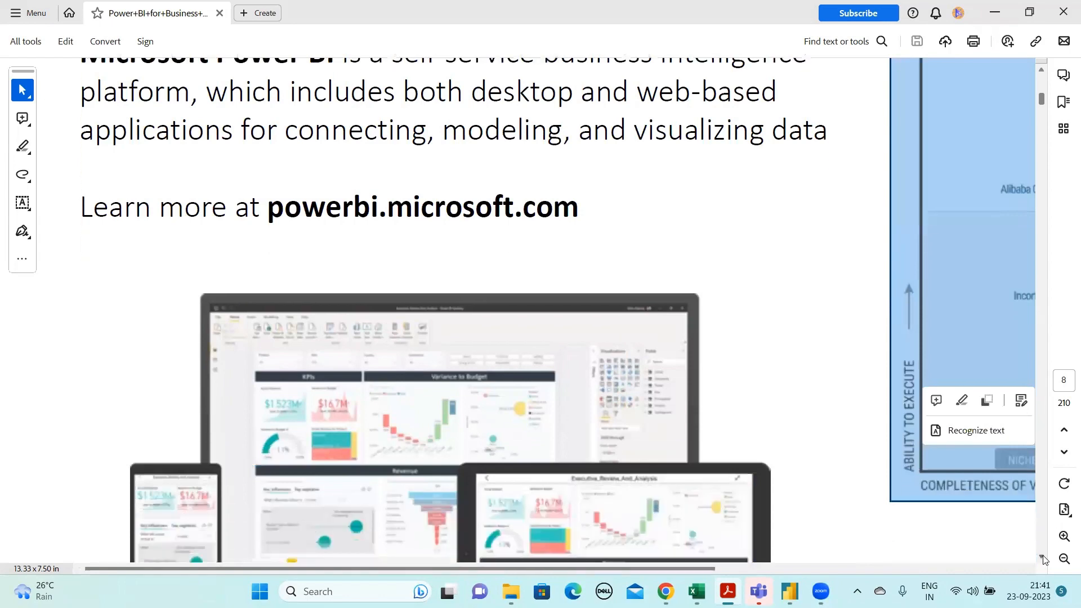
{"action": "left_click", "coordinate": [1043, 559]}
{"action": "left_click", "coordinate": [1043, 559]}
{"action": "left_click", "coordinate": [1045, 332]}
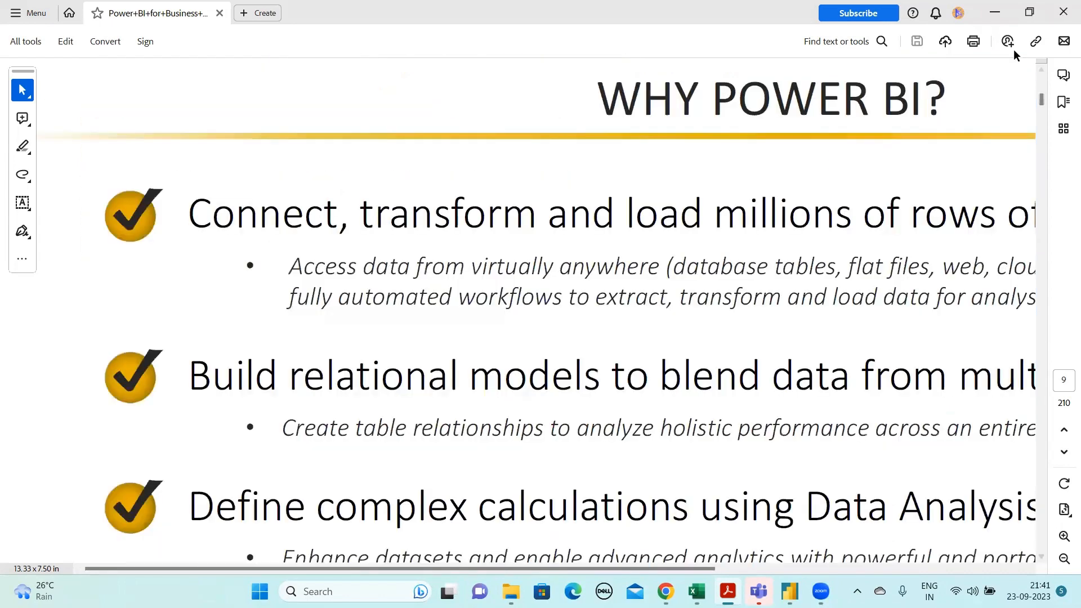
{"action": "left_click", "coordinate": [1043, 72]}
{"action": "left_click", "coordinate": [1043, 72]}
{"action": "left_click", "coordinate": [1043, 72]}
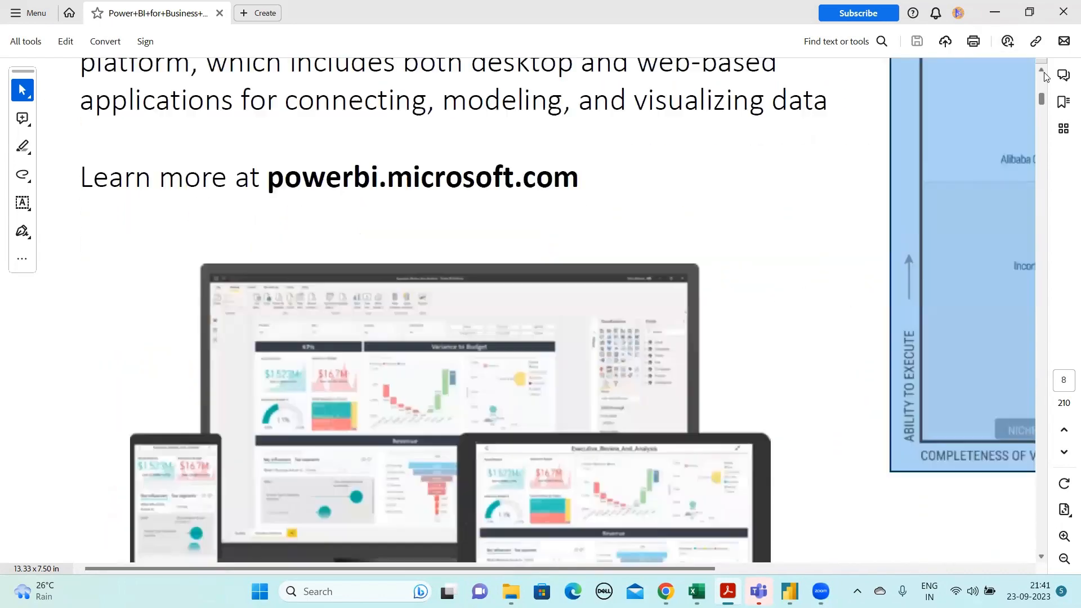
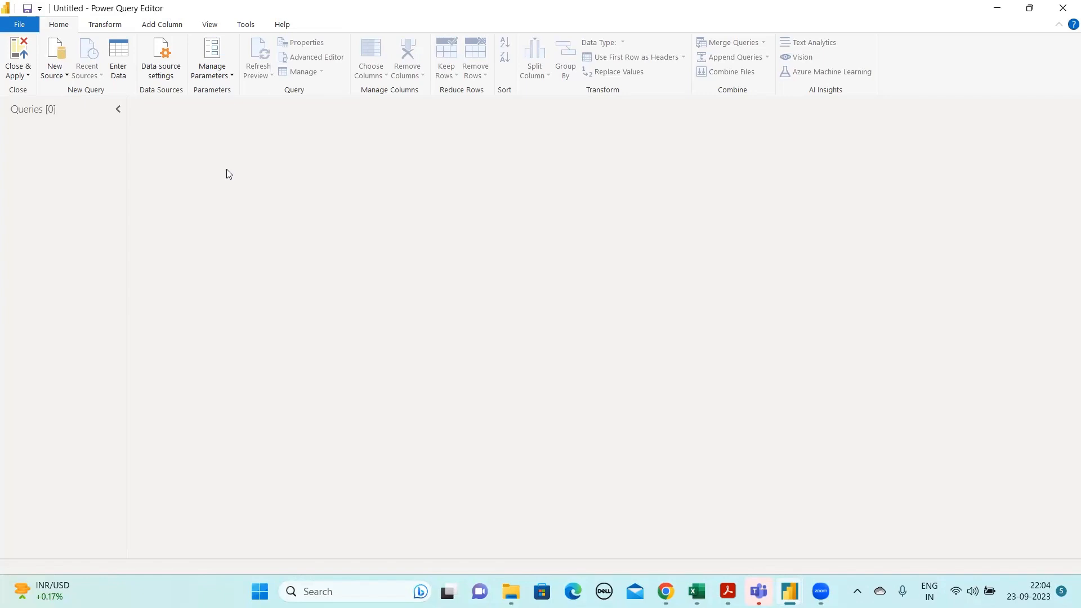
List the most common new sources in Power Query Editor and switch to the Power BI Workflow page in Adobe Acrobat
{"action": "left_click", "coordinate": [63, 77]}
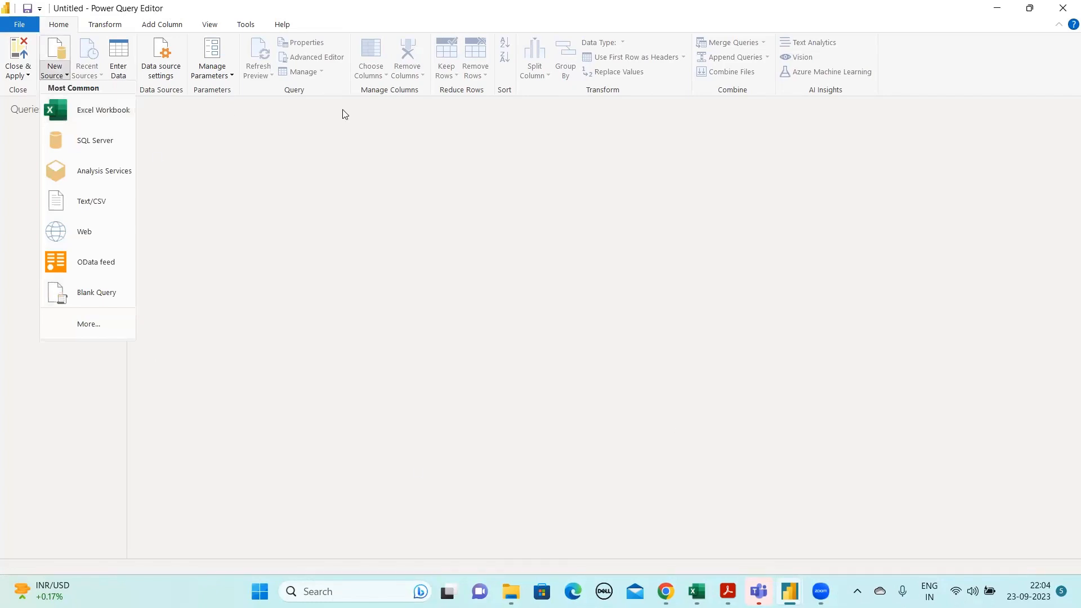
{"action": "left_click", "coordinate": [730, 592]}
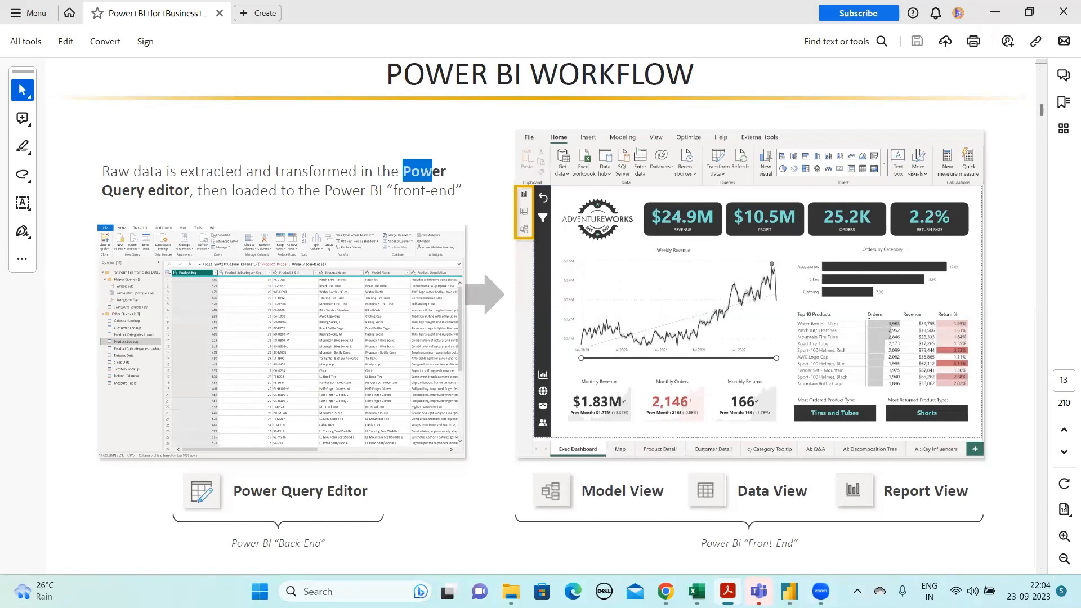
Switch back to Power Query Editor and reorder the Windows taskbar so that Power BI comes after Zoom
{"action": "mouse_move", "coordinate": [789, 591]}
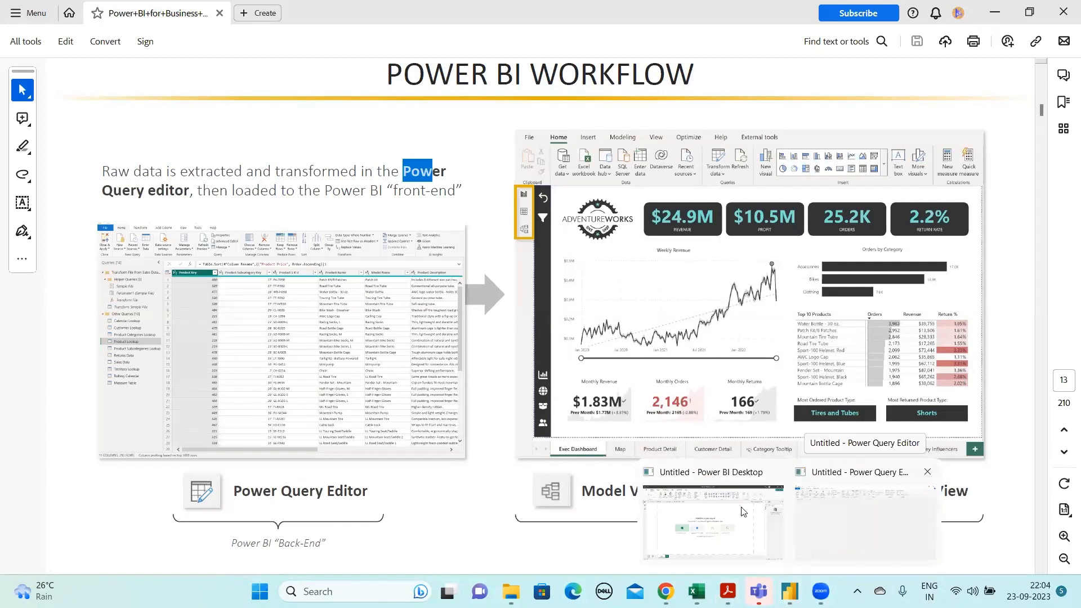
{"action": "mouse_move", "coordinate": [753, 512]}
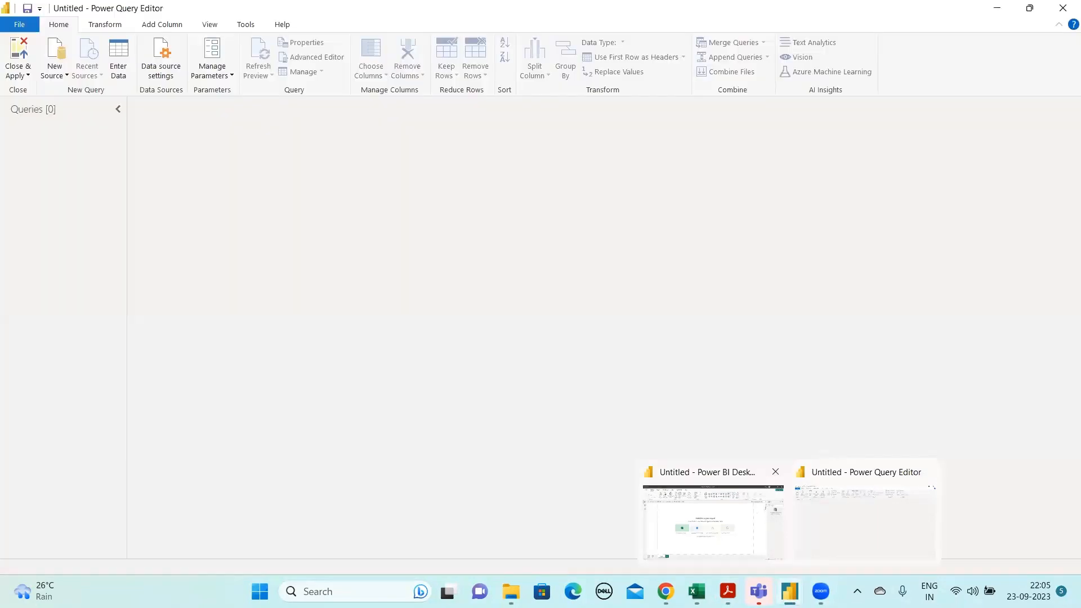
{"action": "left_click_drag", "start_coordinate": [790, 591], "coordinate": [824, 592]}
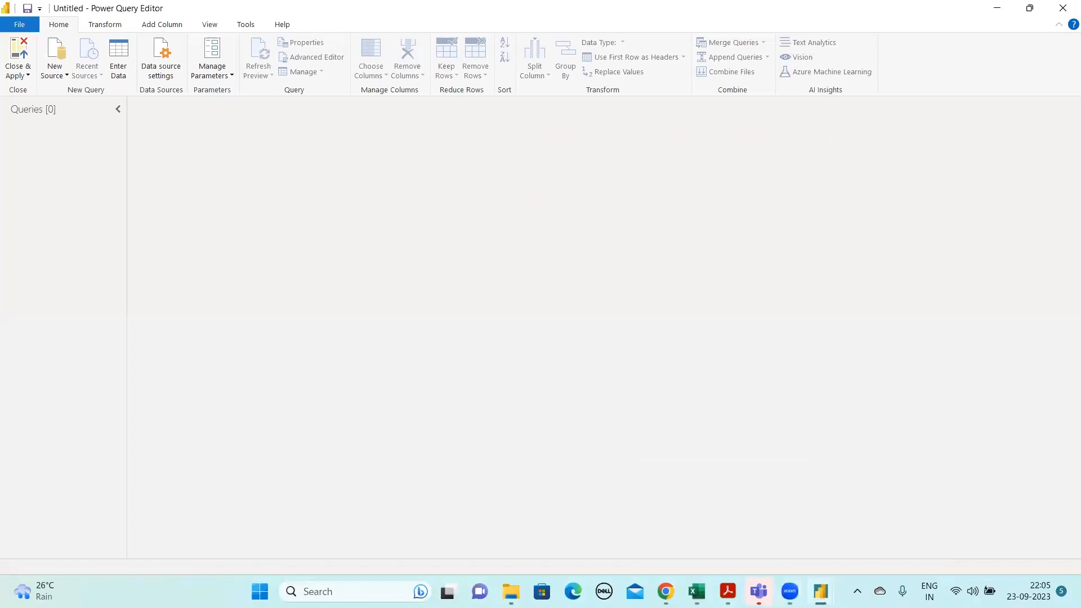
{"action": "mouse_move", "coordinate": [834, 581]}
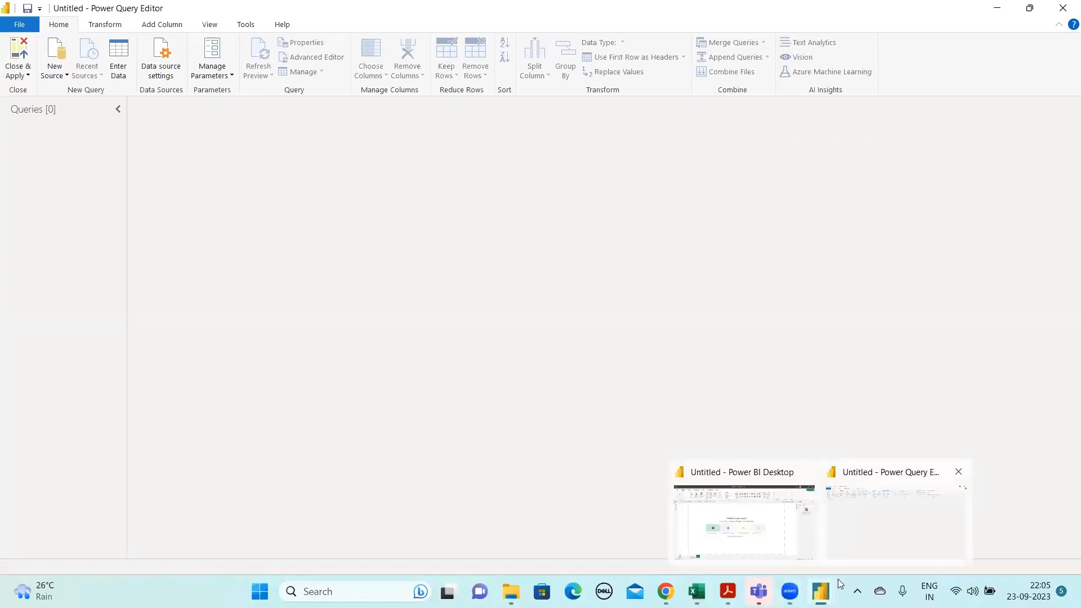
{"action": "left_click", "coordinate": [65, 74]}
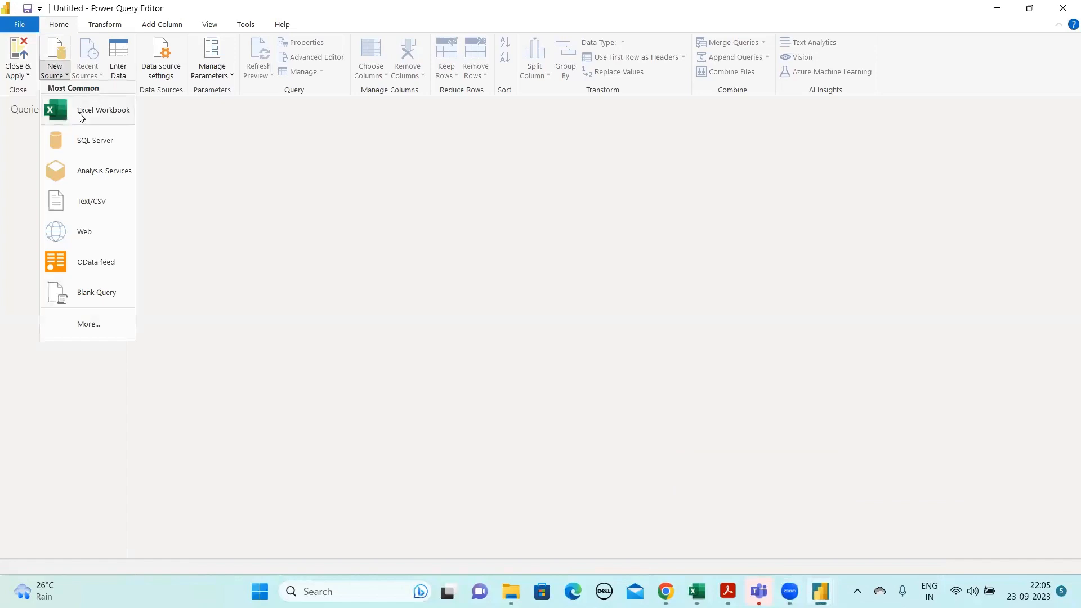
{"action": "left_click", "coordinate": [87, 201]}
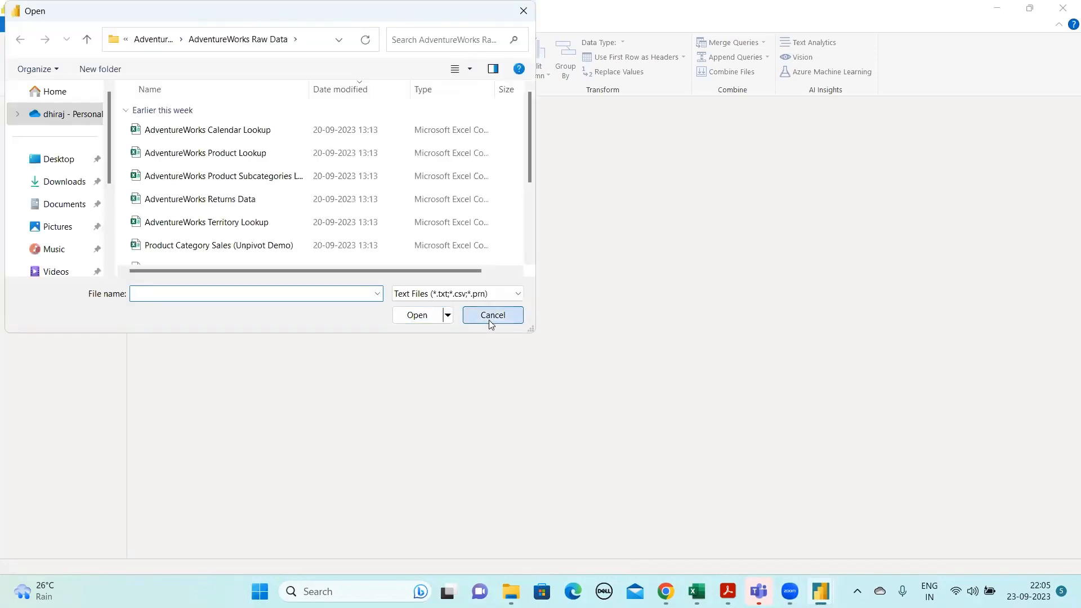
{"action": "left_click", "coordinate": [489, 319]}
Add a new Text/CSV source using the AdventureWorks Customer Lookup file from the AdventureWorks Raw Data folder
{"action": "left_click", "coordinate": [55, 72]}
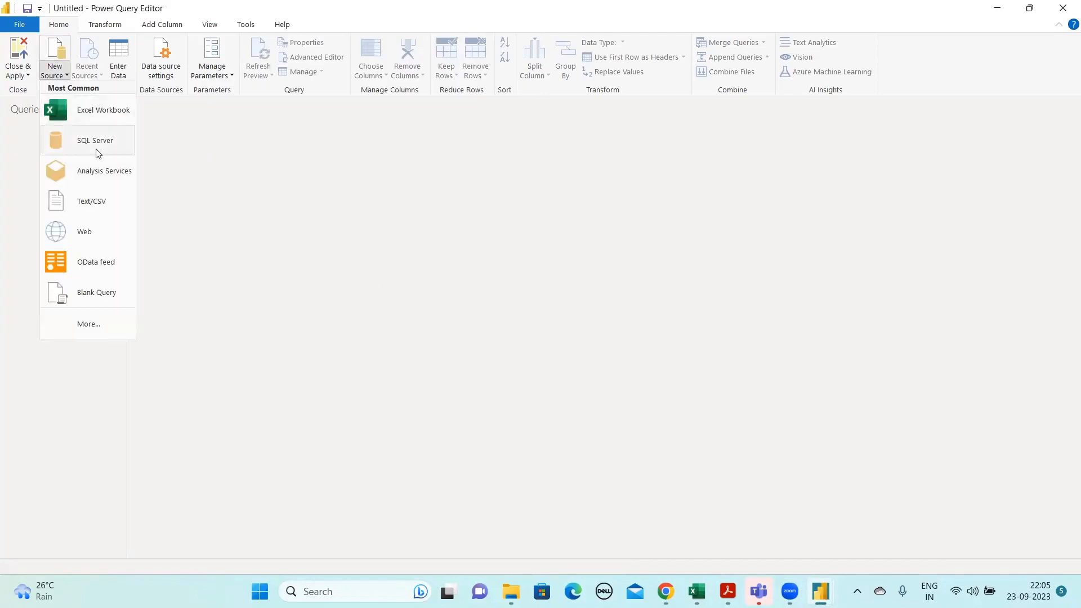
{"action": "left_click", "coordinate": [89, 203]}
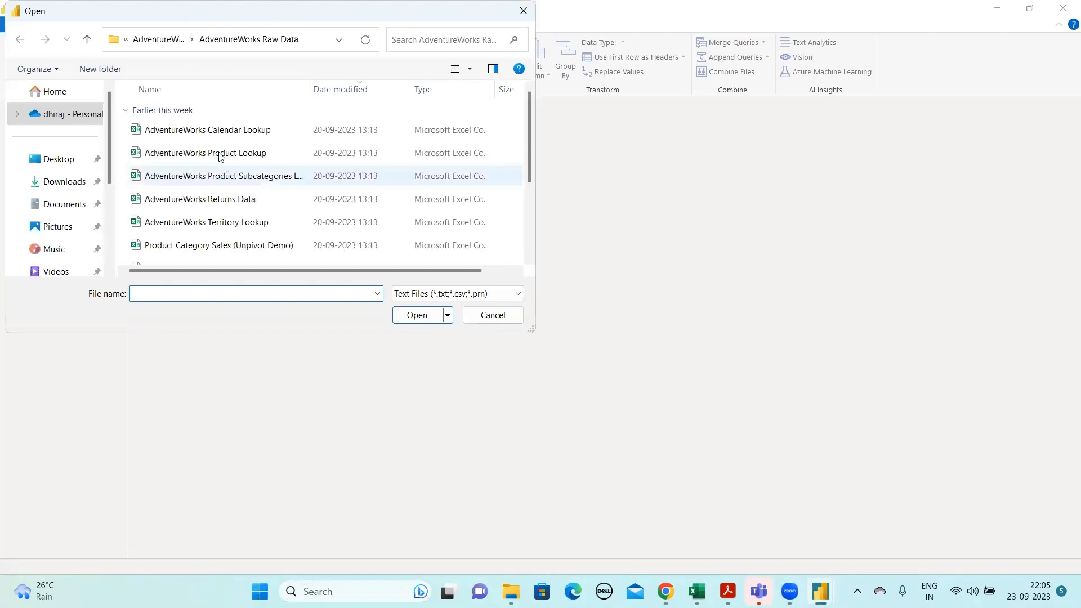
{"action": "left_click", "coordinate": [222, 132]}
{"action": "key", "text": "Down"}
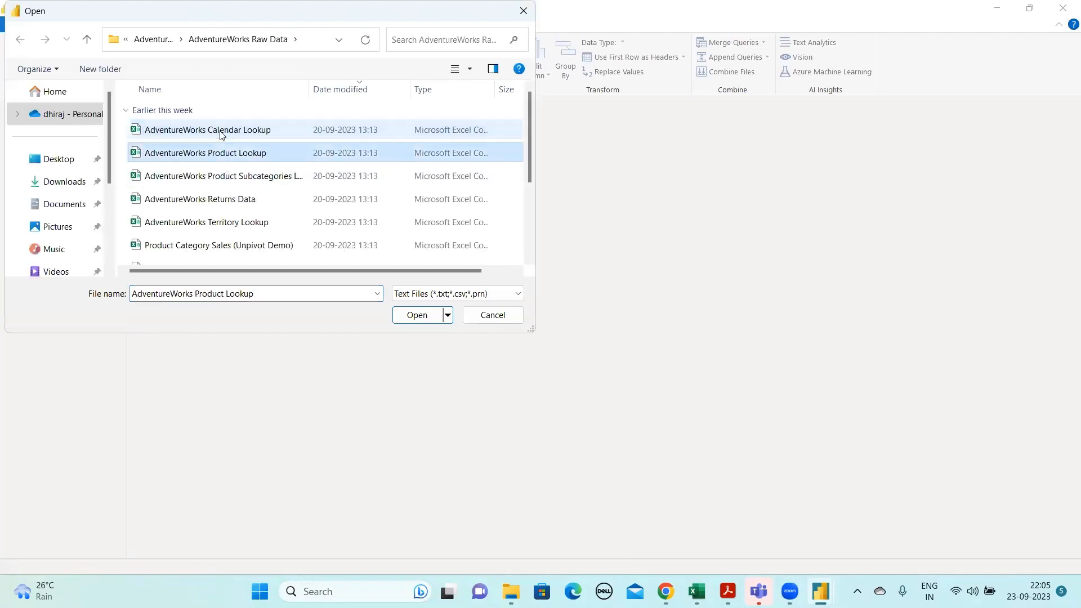
{"action": "key", "text": "Down"}
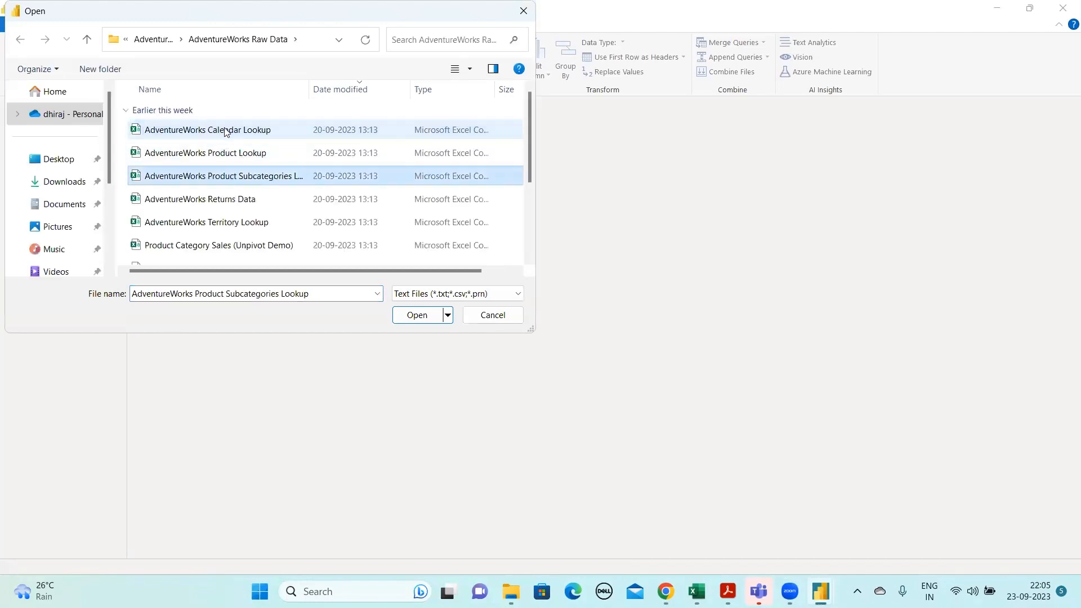
{"action": "left_click", "coordinate": [222, 134]}
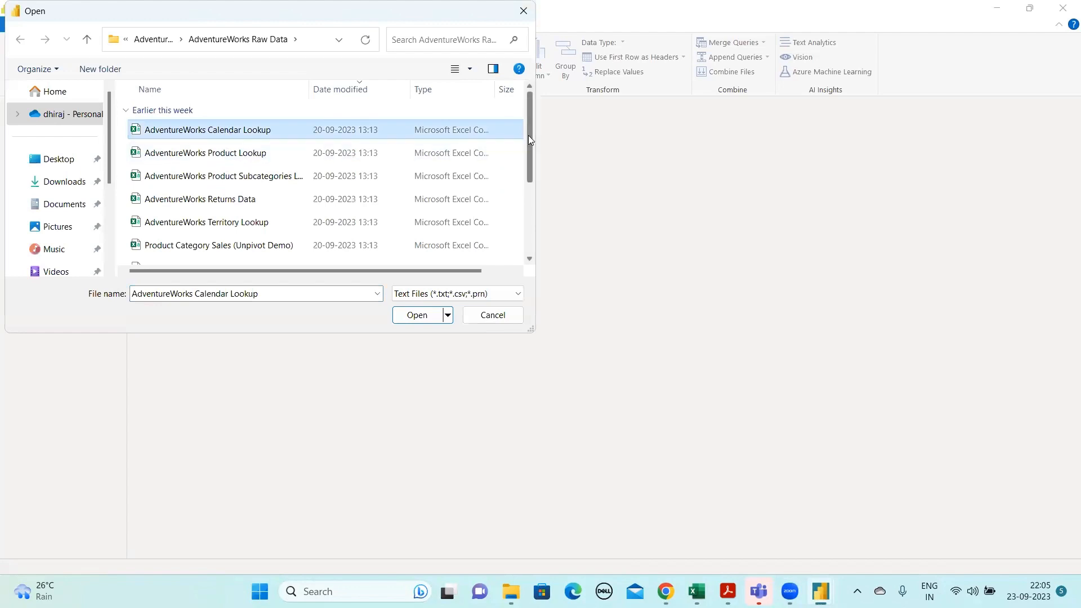
{"action": "mouse_move", "coordinate": [528, 135]}
{"action": "left_mouse_down"}
{"action": "mouse_move", "coordinate": [525, 222]}
{"action": "mouse_move", "coordinate": [523, 145]}
{"action": "left_mouse_up"}
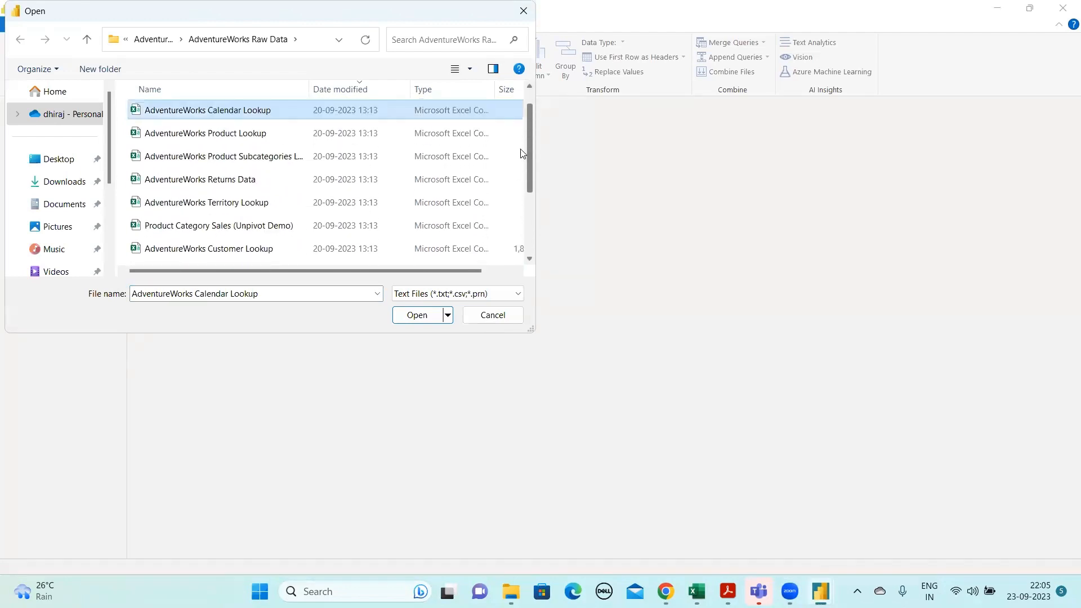
{"action": "left_click", "coordinate": [235, 131]}
{"action": "left_click", "coordinate": [226, 160]}
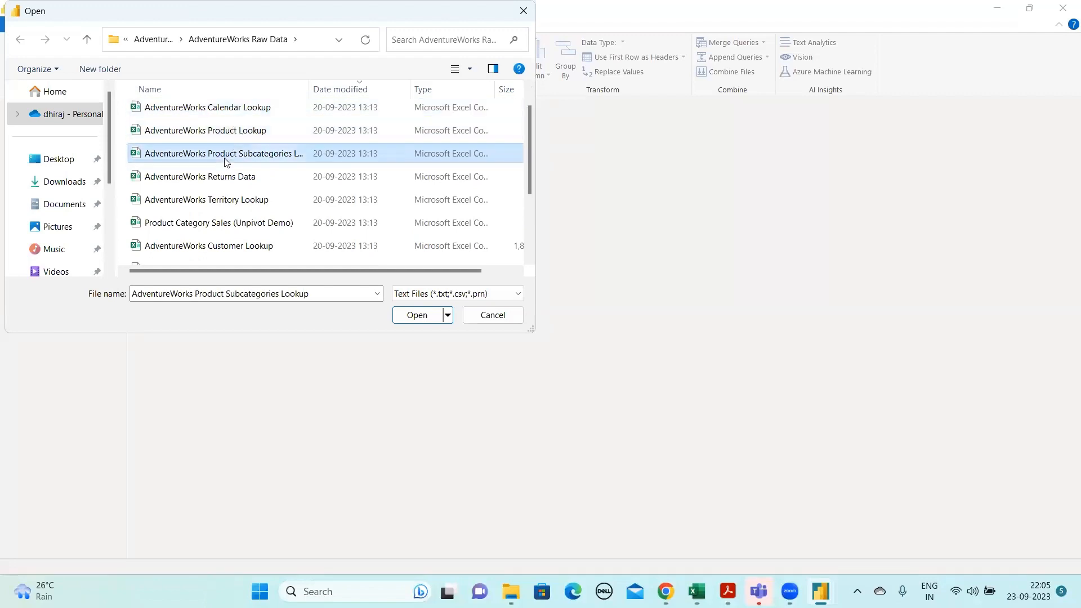
{"action": "left_click", "coordinate": [225, 178]}
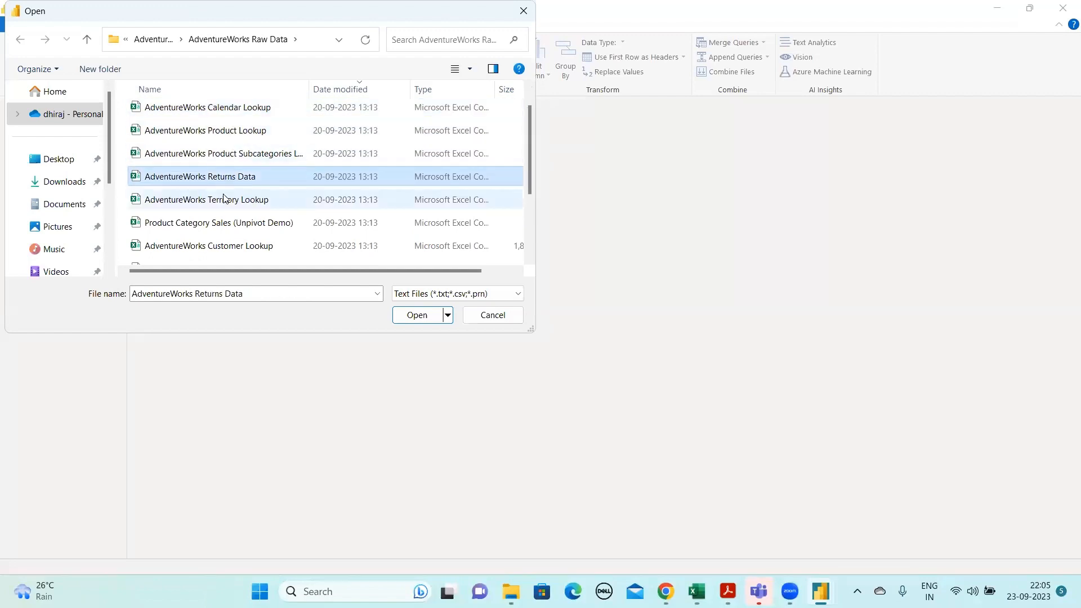
{"action": "left_click", "coordinate": [225, 201]}
{"action": "left_click", "coordinate": [223, 224]}
{"action": "left_click", "coordinate": [221, 250]}
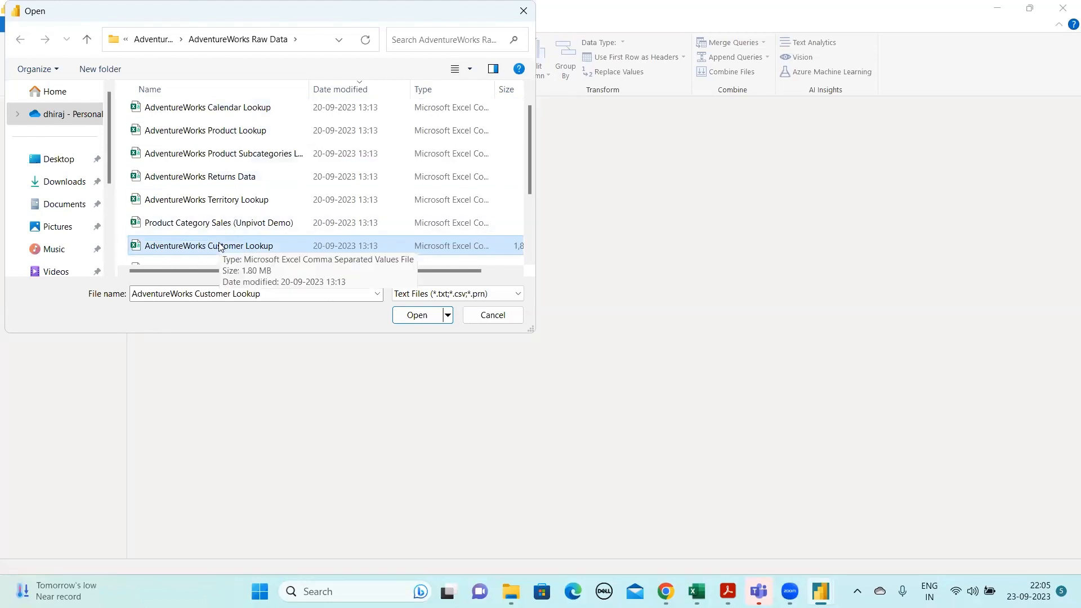
{"action": "left_click", "coordinate": [415, 315]}
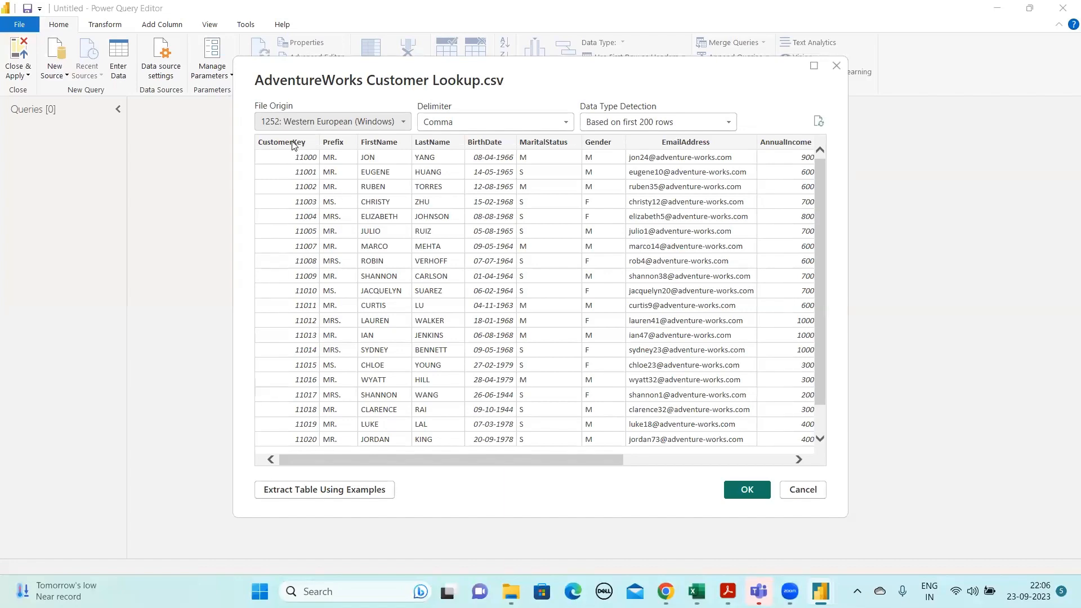
Switch to the Excel workbook, select the first employee ID under Emp_id in the Employee table, and return to Power Query Editor
{"action": "left_click_drag", "start_coordinate": [372, 461], "coordinate": [214, 319]}
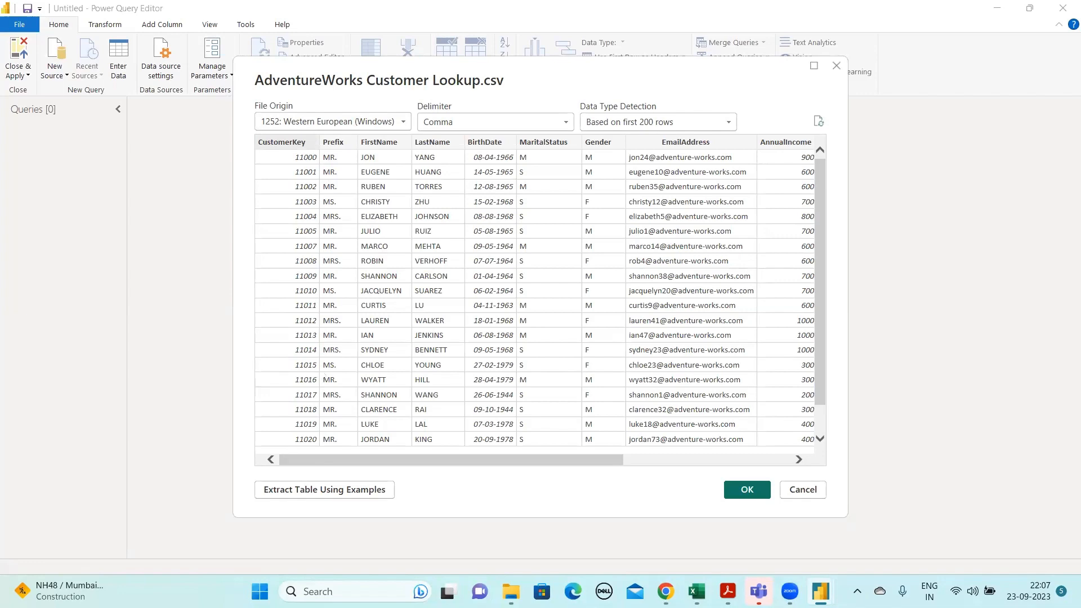
{"action": "mouse_move", "coordinate": [697, 591]}
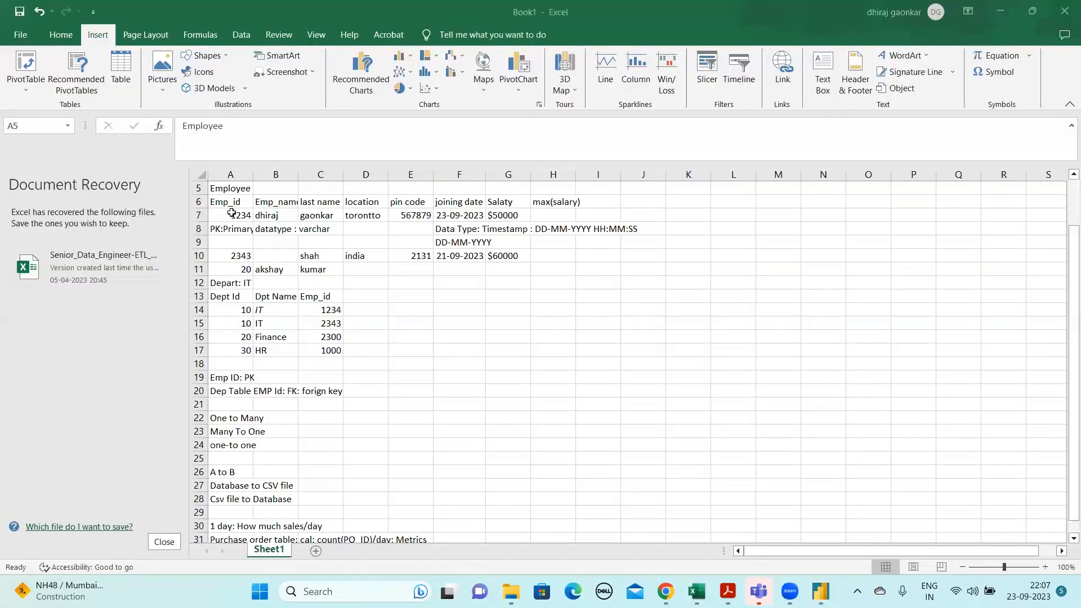
{"action": "left_click", "coordinate": [231, 213]}
{"action": "key", "text": "Down"}
{"action": "key", "text": "Down"}
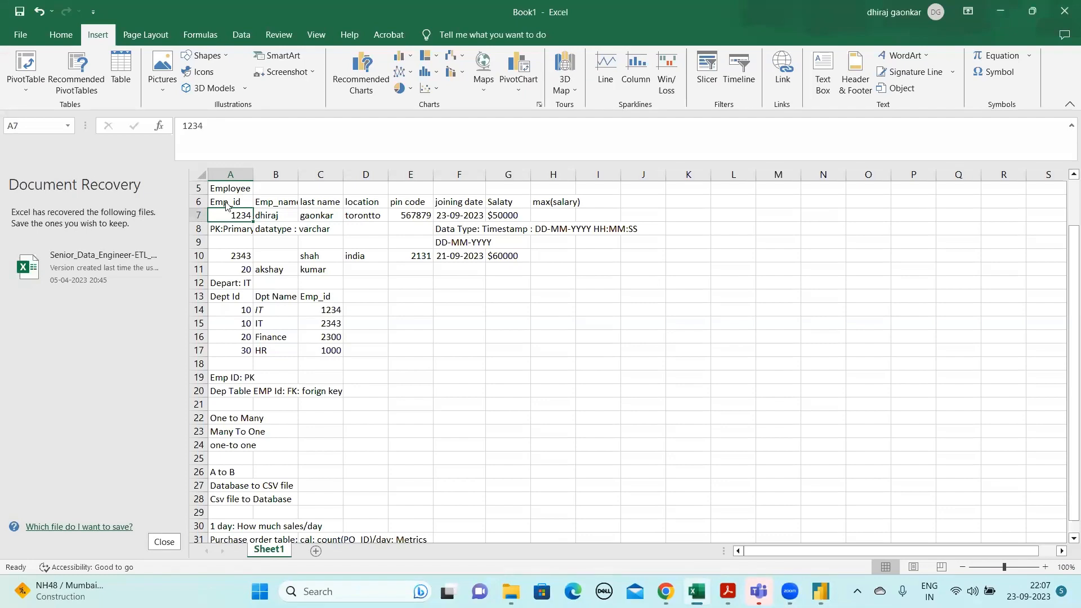
{"action": "key", "text": "alt+Tab"}
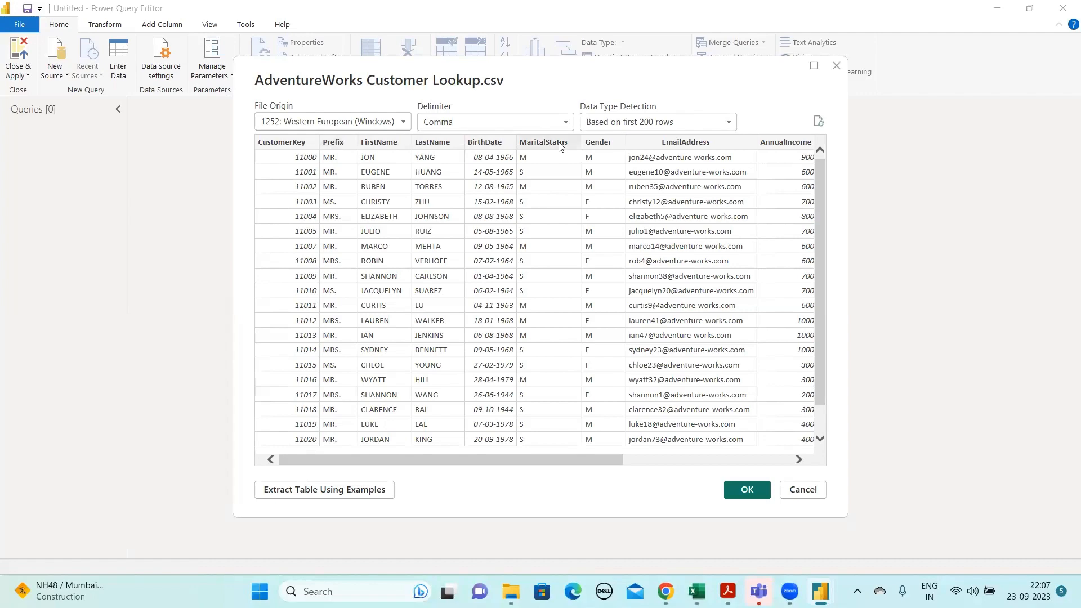
Review the remaining columns and the delimiter choices in the Customer Lookup preview, and load the file with the Comma delimiter
{"action": "left_click_drag", "start_coordinate": [607, 460], "coordinate": [728, 450]}
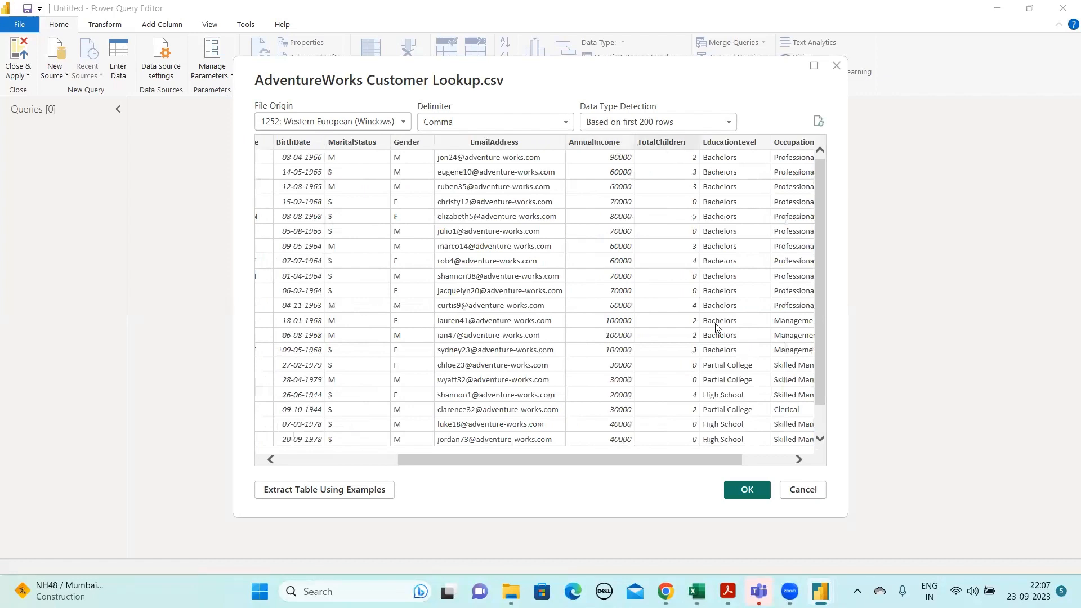
{"action": "left_click_drag", "start_coordinate": [723, 465], "coordinate": [778, 463]}
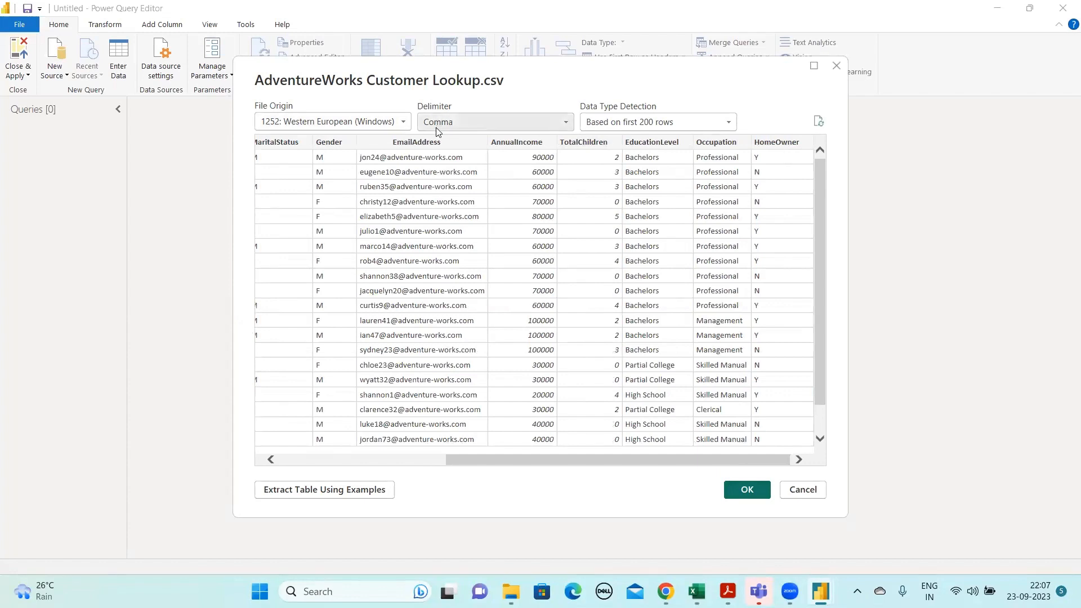
{"action": "left_click", "coordinate": [465, 134]}
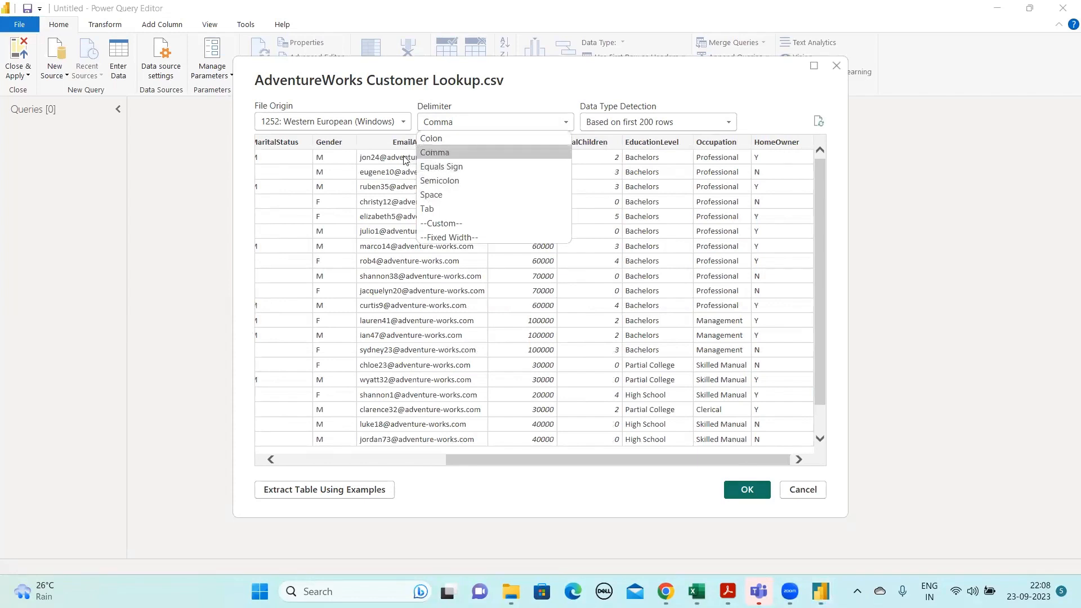
{"action": "left_click", "coordinate": [513, 101]}
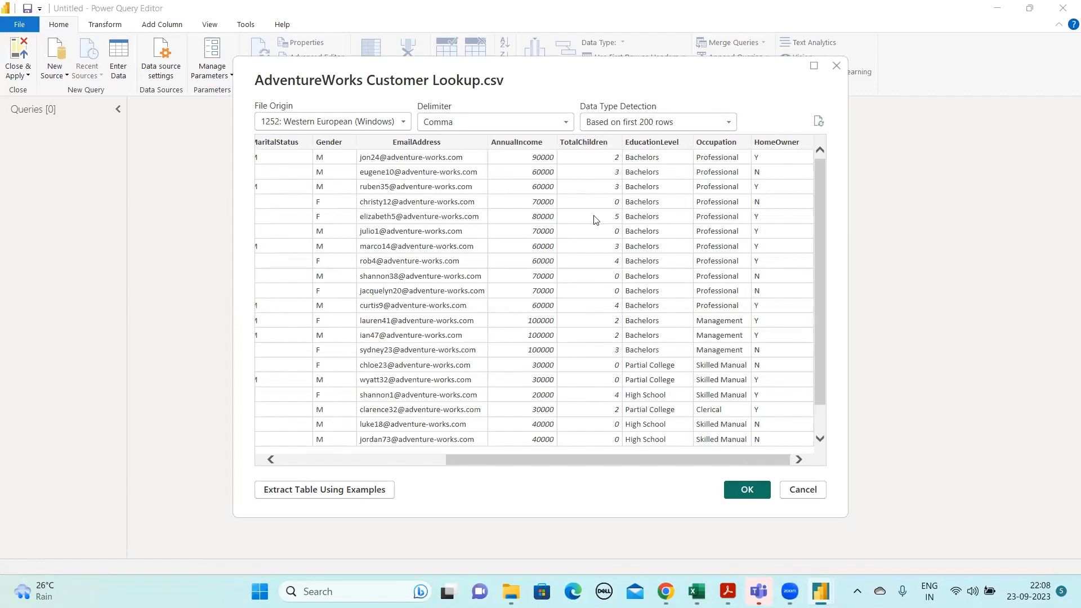
{"action": "left_click_drag", "start_coordinate": [501, 461], "coordinate": [338, 461]}
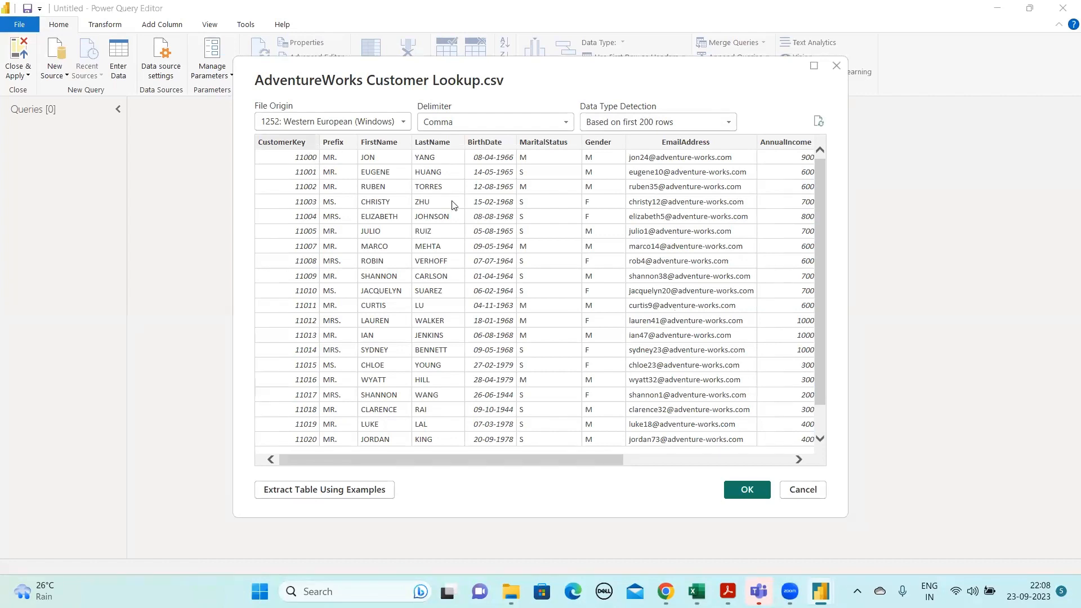
{"action": "left_click", "coordinate": [745, 491]}
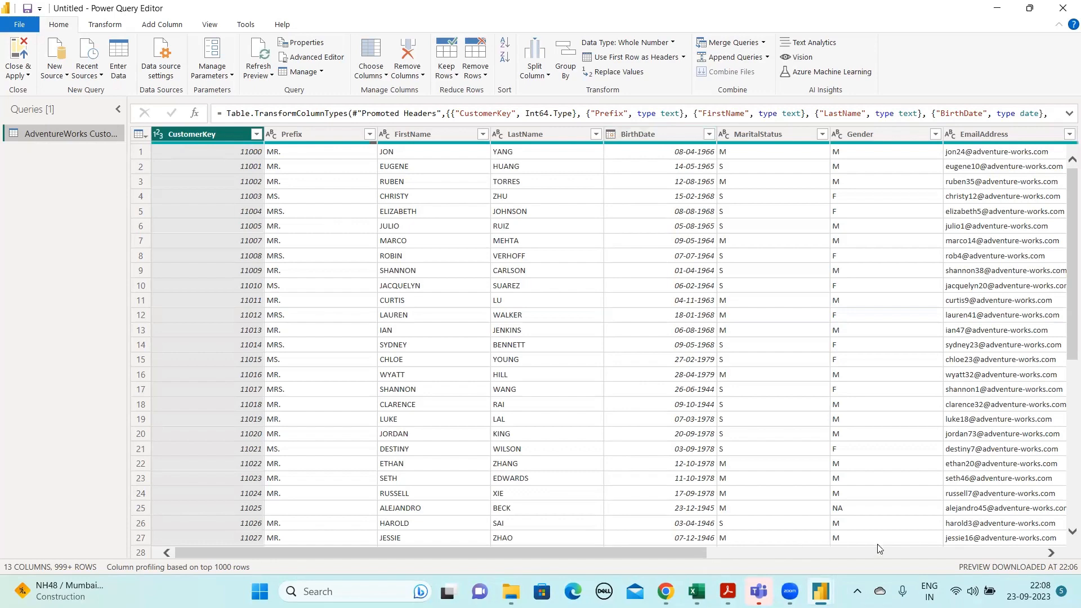
Examine the rows and columns of the loaded Customer Lookup table, through to HomeOwner
{"action": "scroll", "coordinate": [919, 544], "scroll_direction": "right", "scroll_amount": 10}
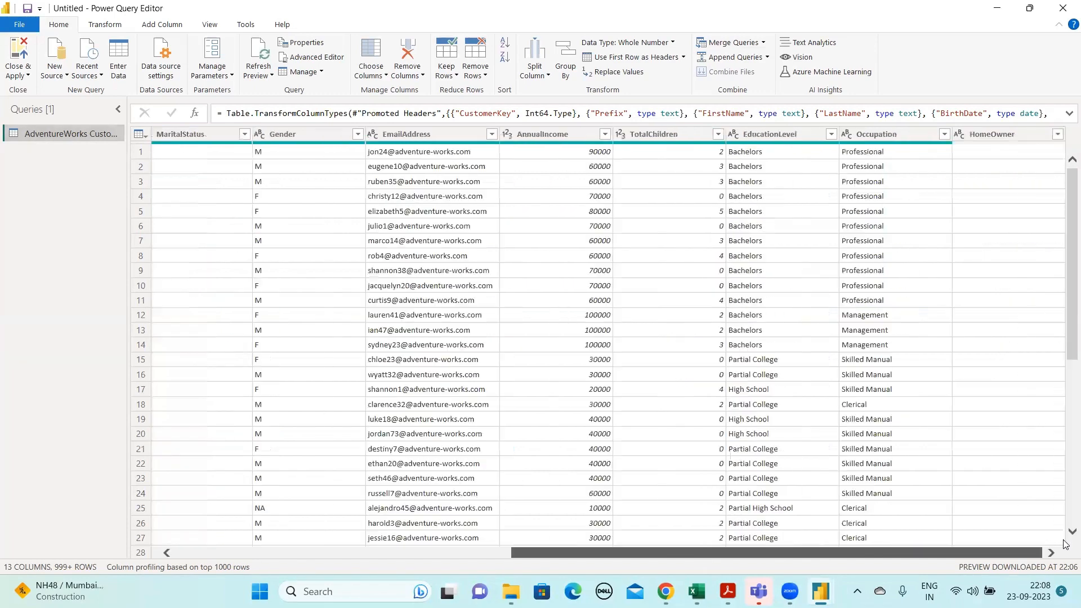
{"action": "left_click", "coordinate": [1065, 530]}
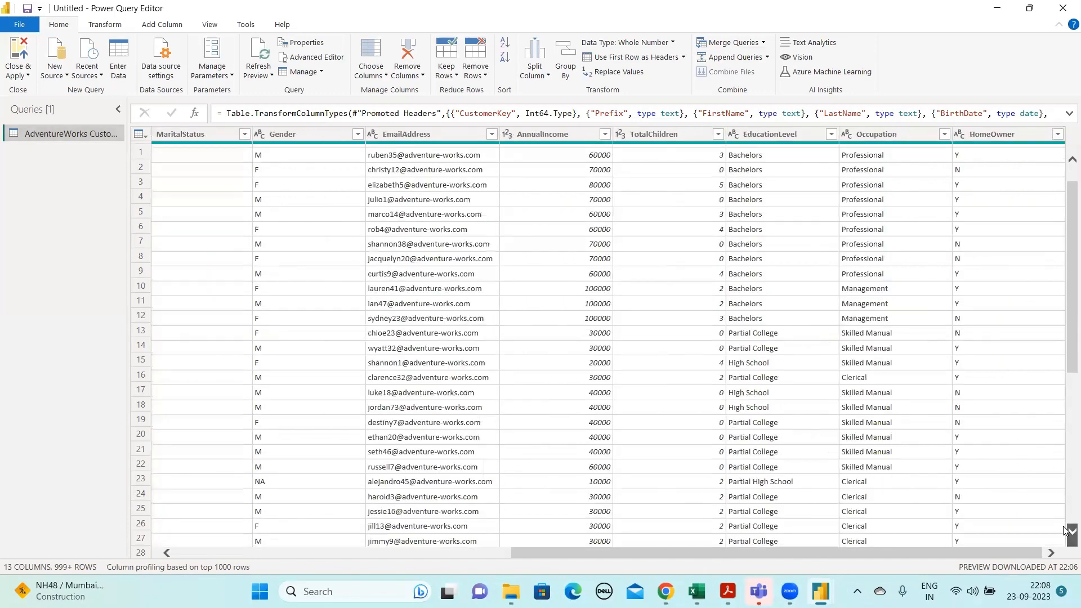
{"action": "left_click", "coordinate": [1064, 530]}
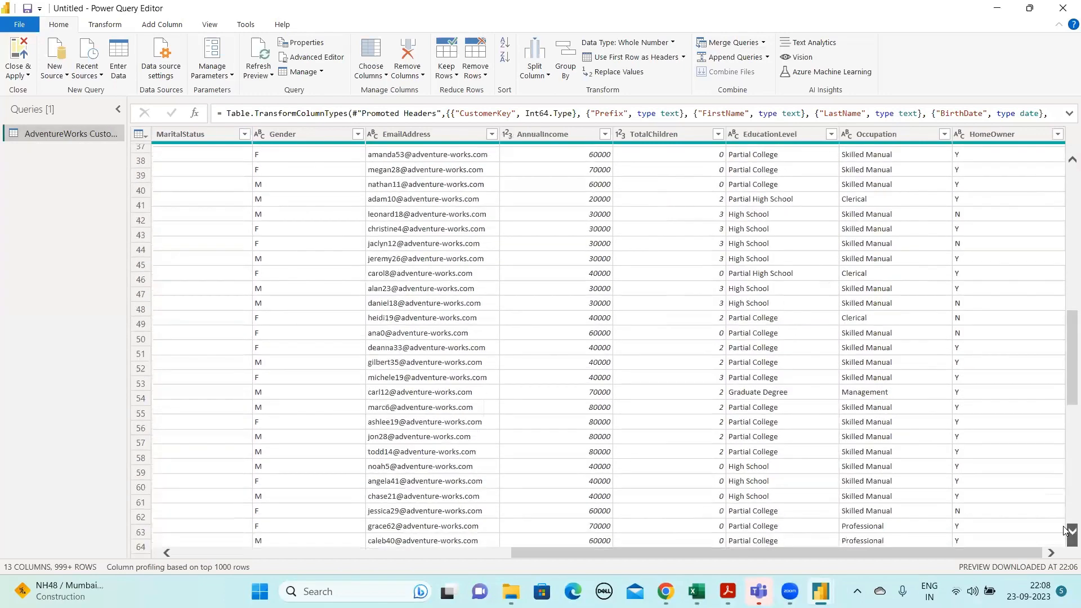
{"action": "left_click_drag", "start_coordinate": [1066, 385], "coordinate": [1065, 476]}
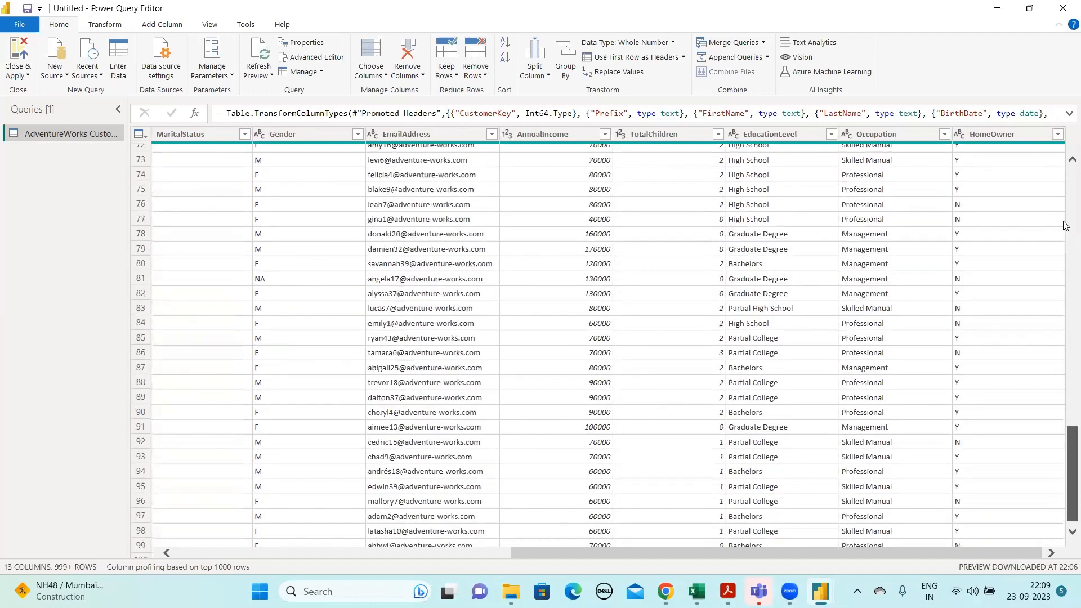
{"action": "left_click", "coordinate": [1065, 205]}
{"action": "scroll", "coordinate": [1065, 205], "scroll_direction": "up", "scroll_amount": 5}
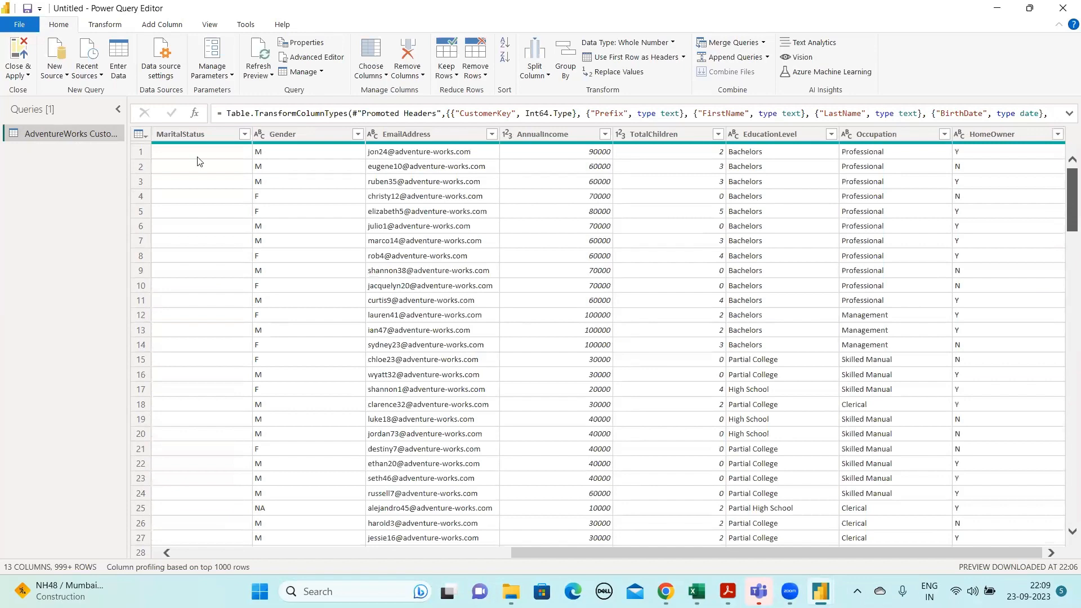
{"action": "scroll", "coordinate": [958, 285], "scroll_direction": "down", "scroll_amount": 10}
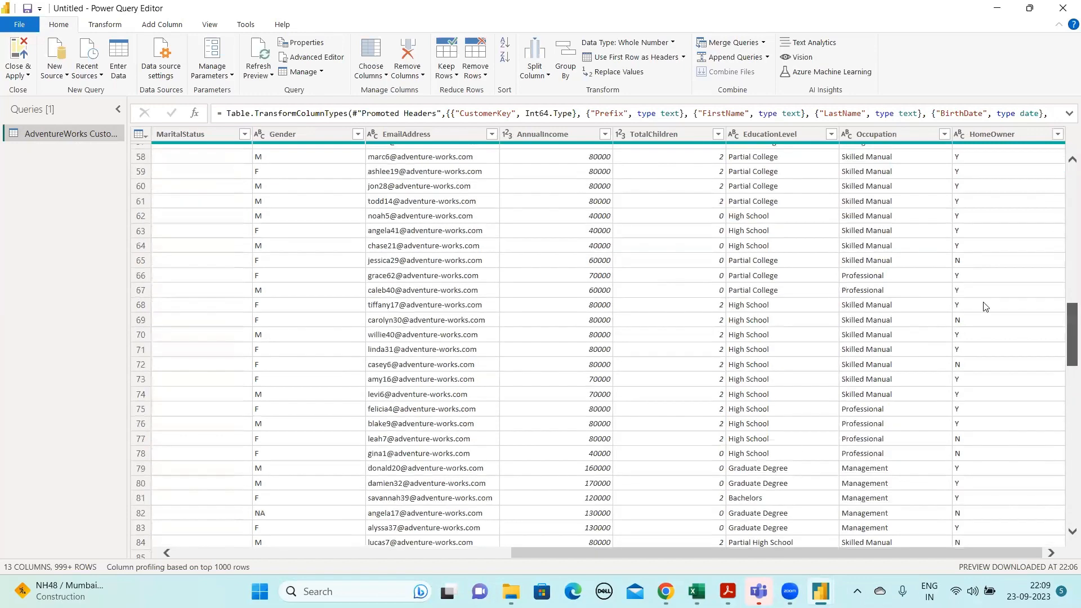
{"action": "scroll", "coordinate": [1065, 311], "scroll_direction": "up", "scroll_amount": 3}
{"action": "scroll", "coordinate": [1065, 310], "scroll_direction": "up", "scroll_amount": 3}
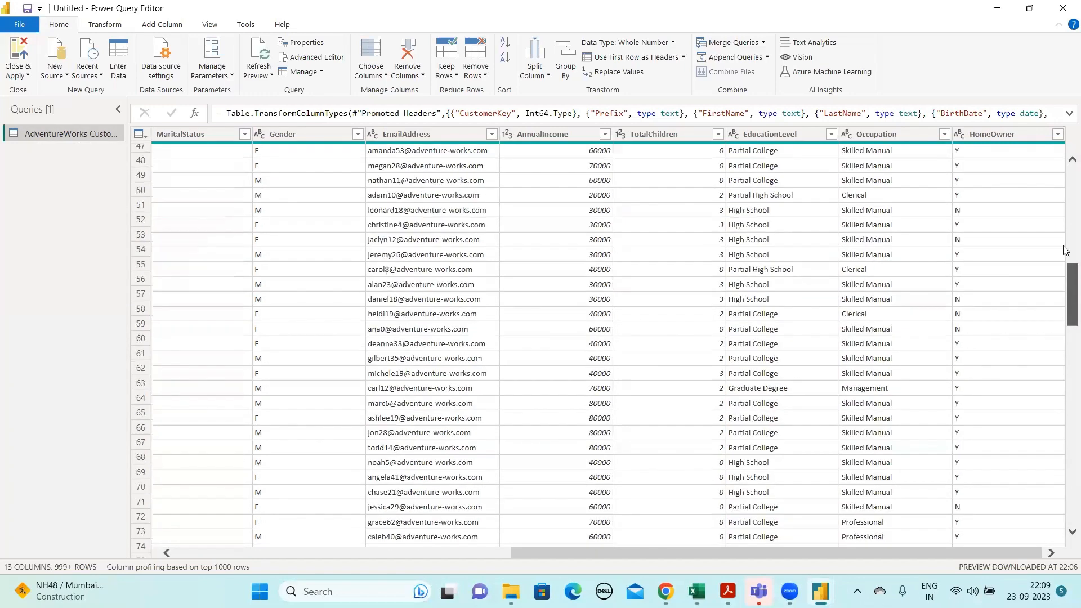
{"action": "scroll", "coordinate": [1065, 197], "scroll_direction": "up", "scroll_amount": 15}
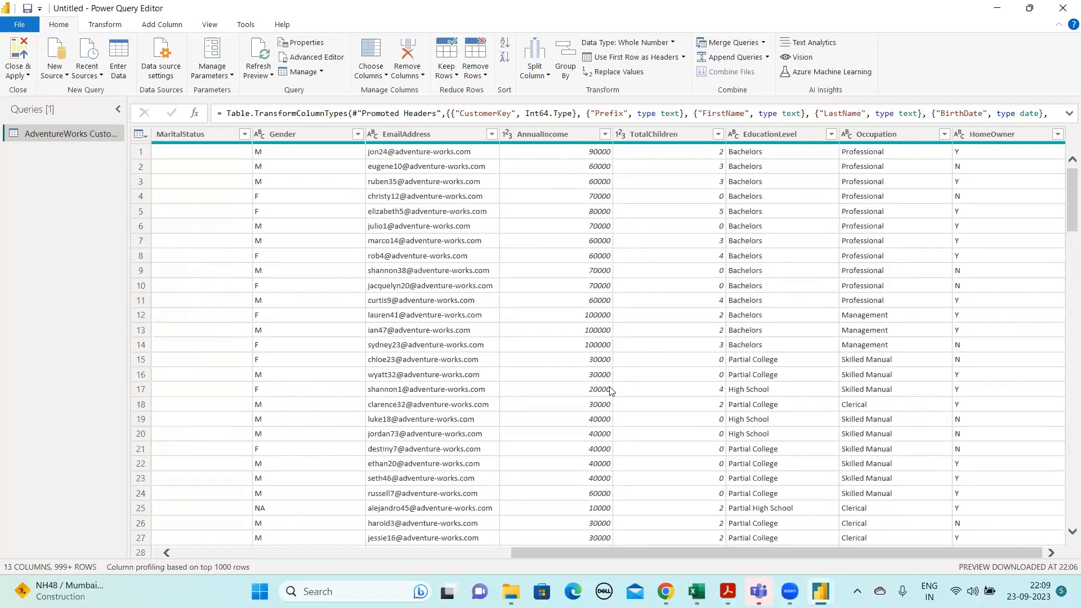
Save the report as a Power BI file named sample on the Desktop and apply the pending query changes
{"action": "key", "text": "ctrl+s"}
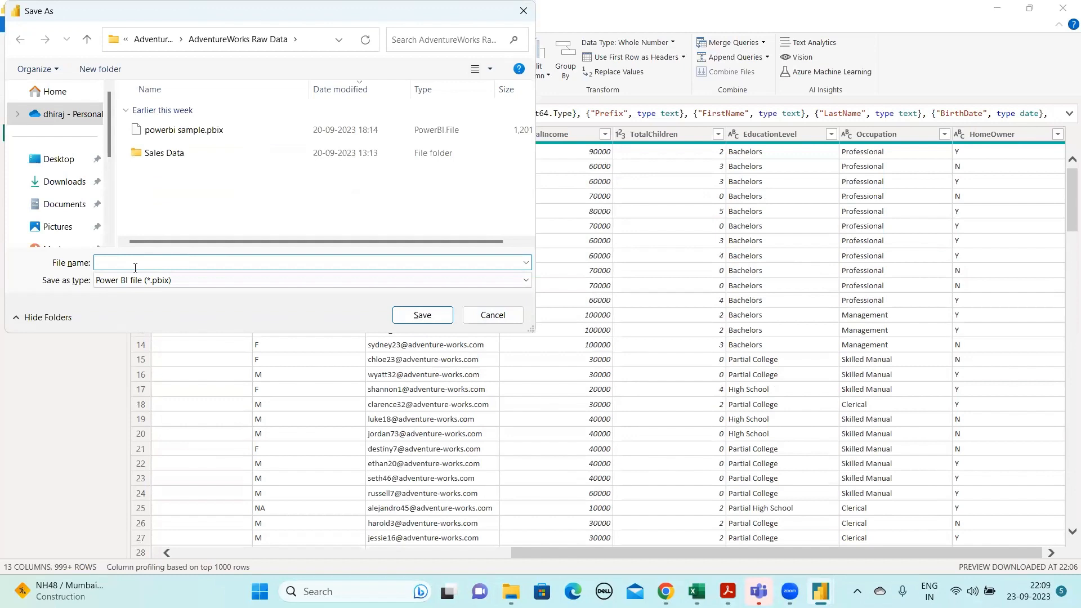
{"action": "type", "text": "sample"}
{"action": "left_click", "coordinate": [68, 163]}
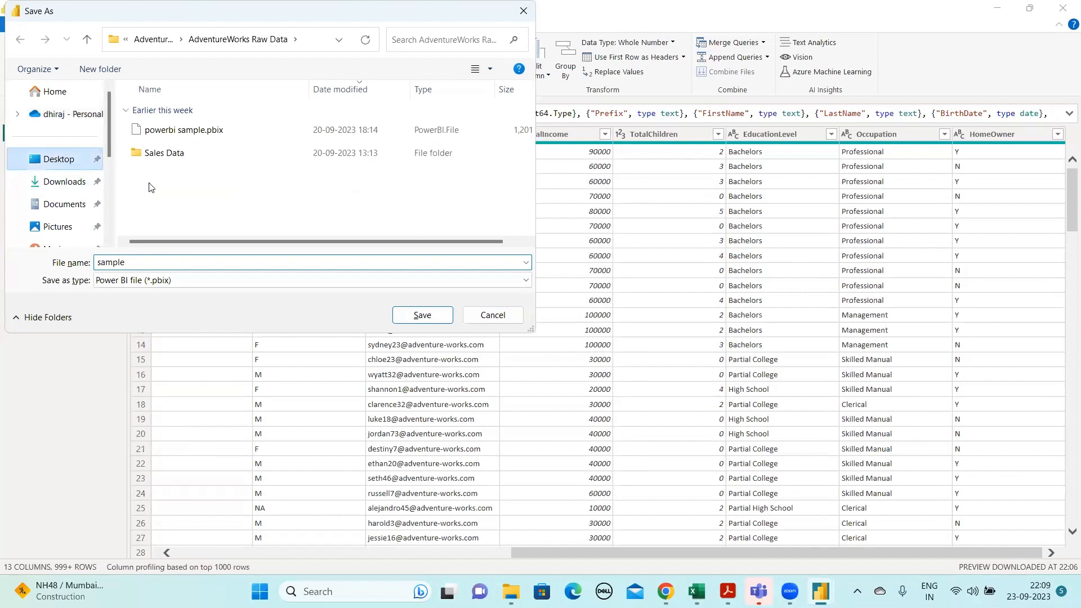
{"action": "double_click", "coordinate": [134, 264]}
{"action": "left_click", "coordinate": [134, 265]}
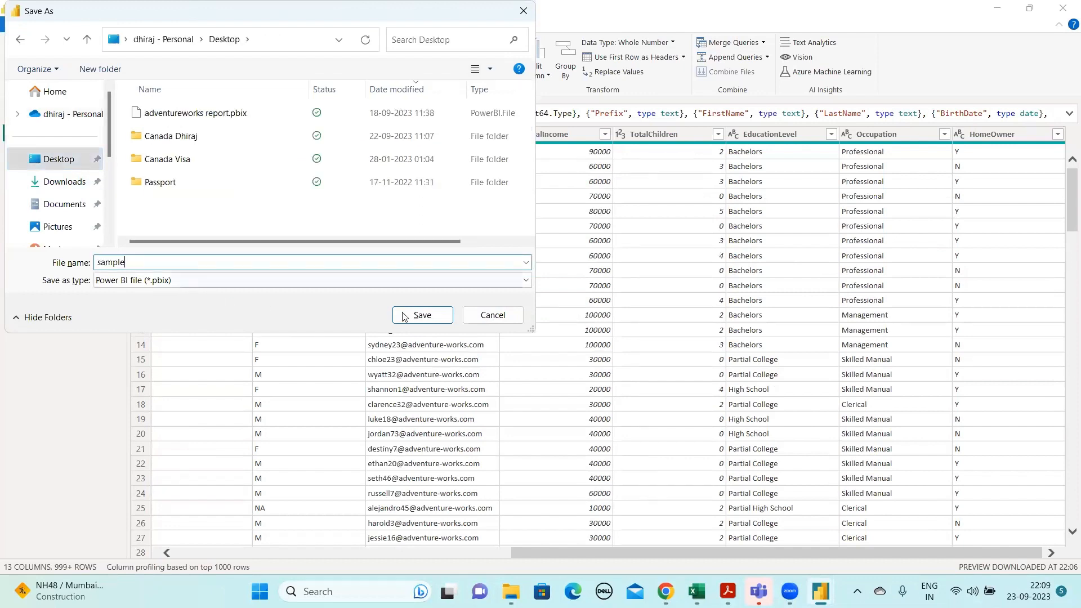
{"action": "left_click", "coordinate": [438, 315]}
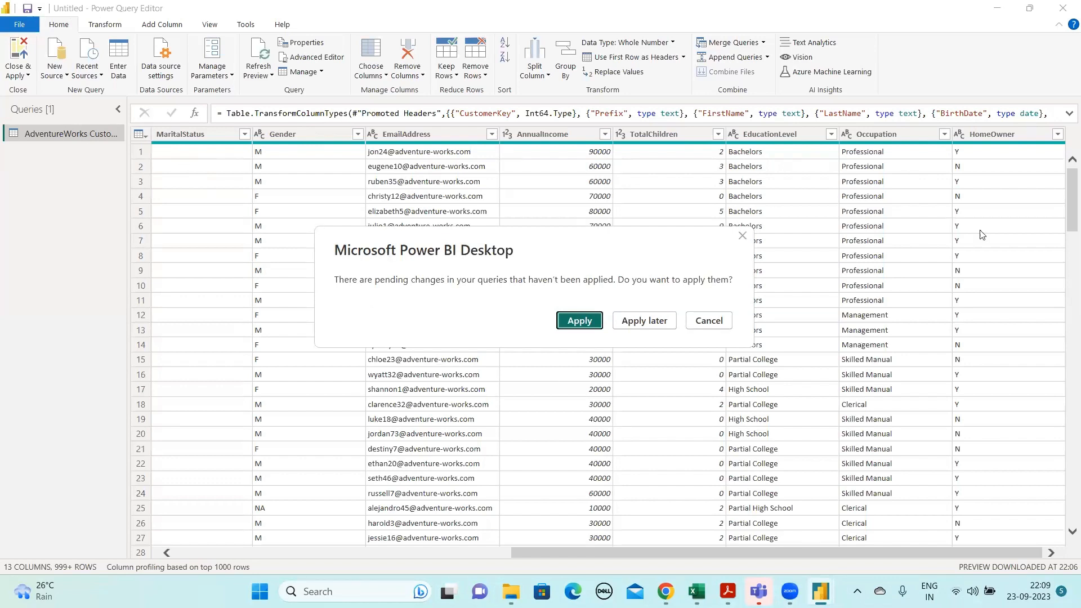
{"action": "left_click", "coordinate": [578, 322]}
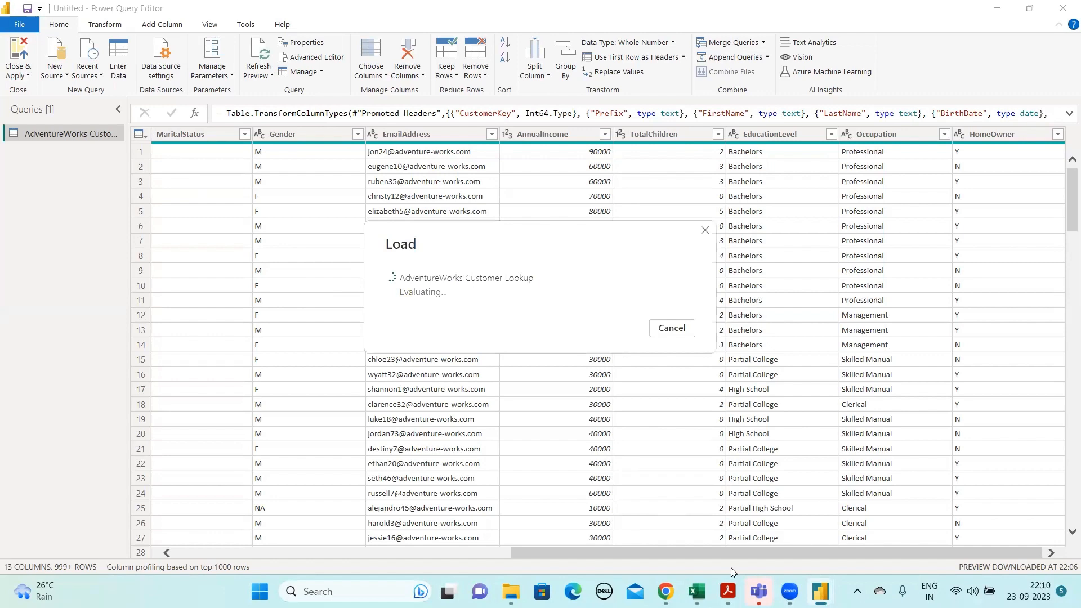
Switch to the Power BI Workflow page in Adobe Acrobat, and from there to the Employee table in Excel
{"action": "left_click", "coordinate": [729, 590]}
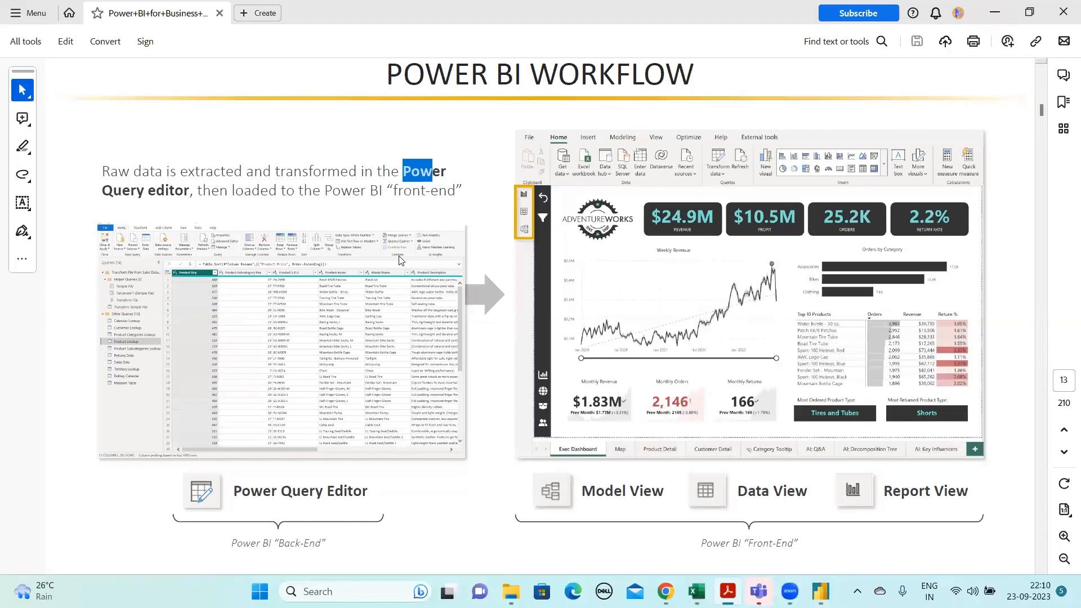
{"action": "key", "text": "alt+Tab"}
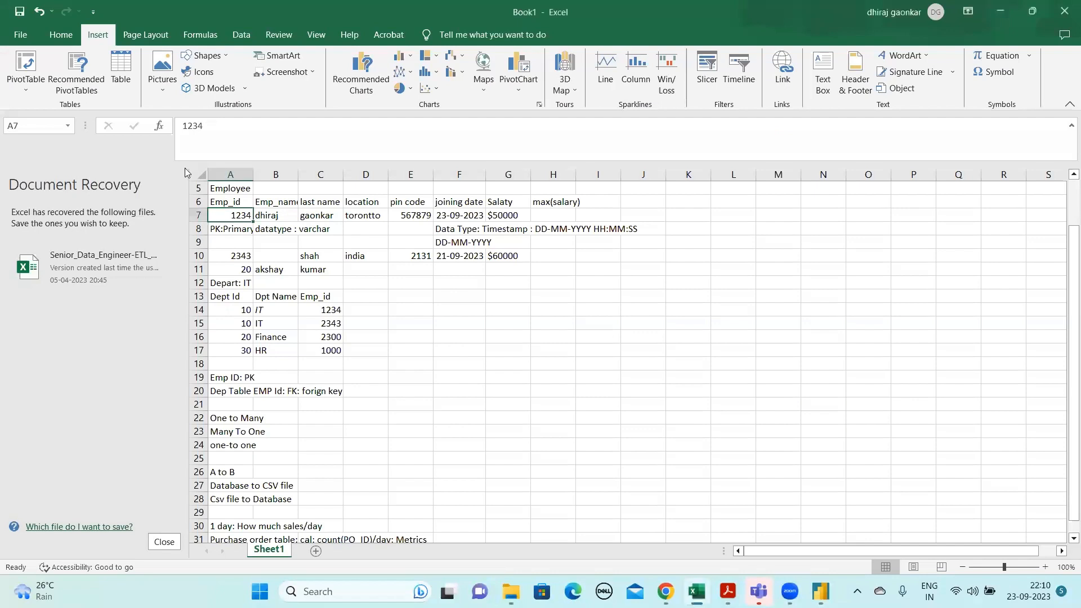
Look up the description of the MAX function in Excel's Insert Function dialog and close it without inserting anything
{"action": "key", "text": "shift+F3"}
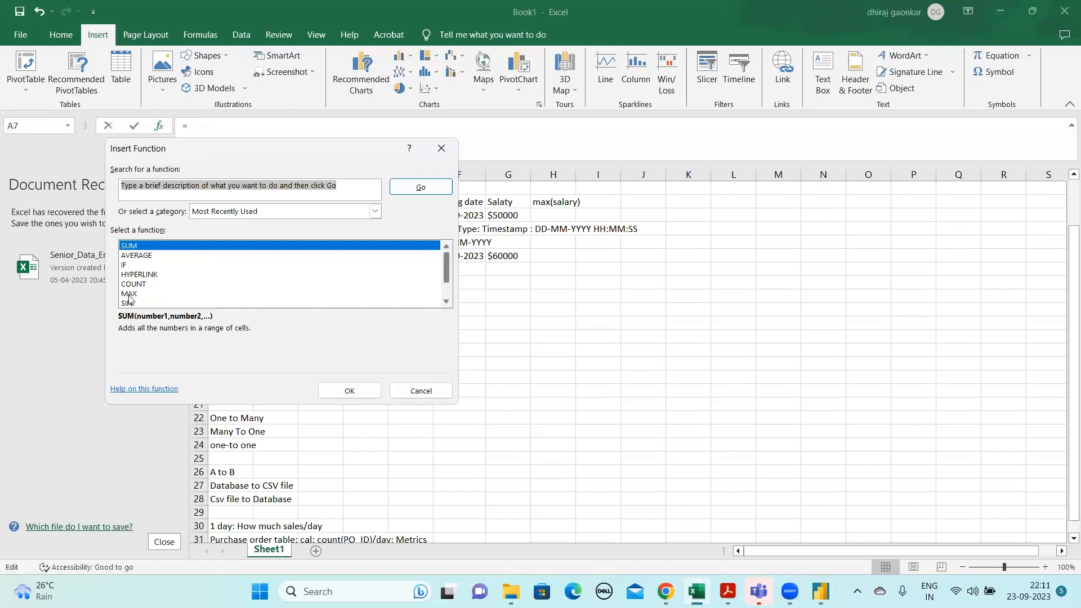
{"action": "left_click", "coordinate": [429, 393]}
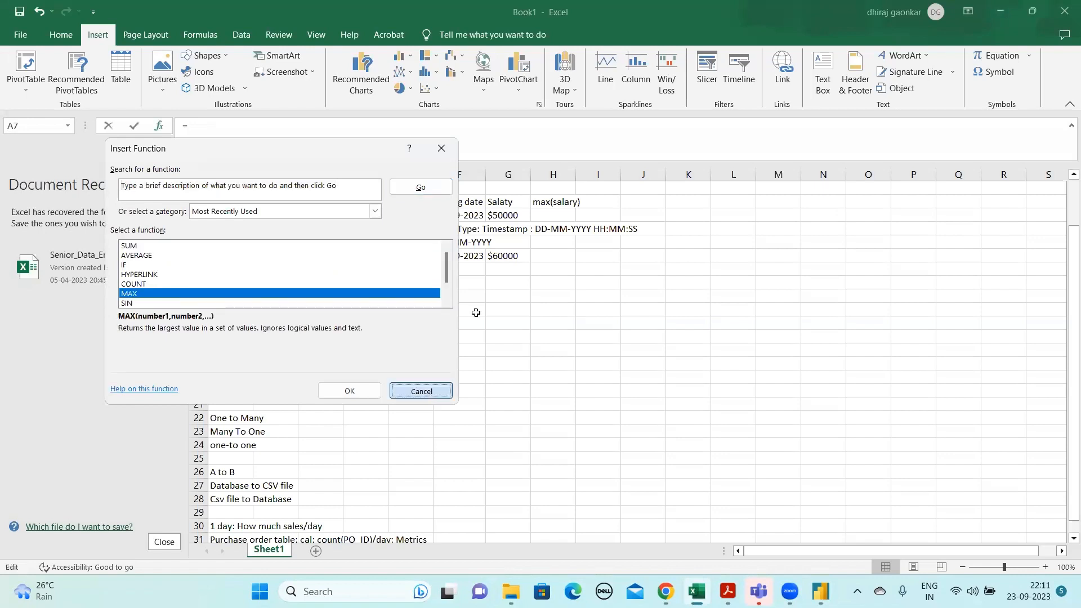
{"action": "key", "text": "Escape"}
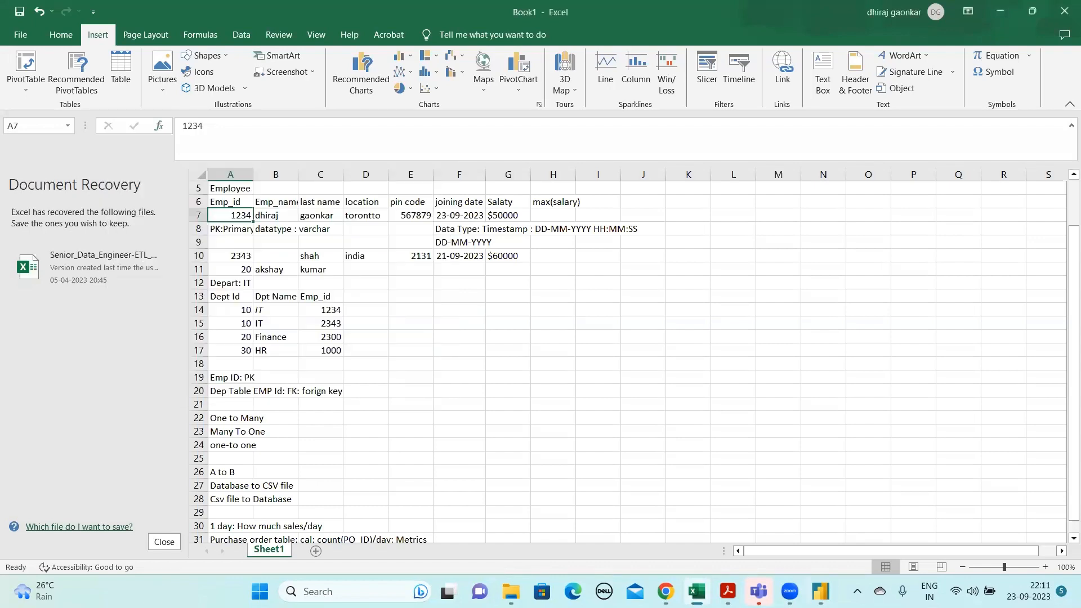
{"action": "left_click", "coordinate": [504, 258]}
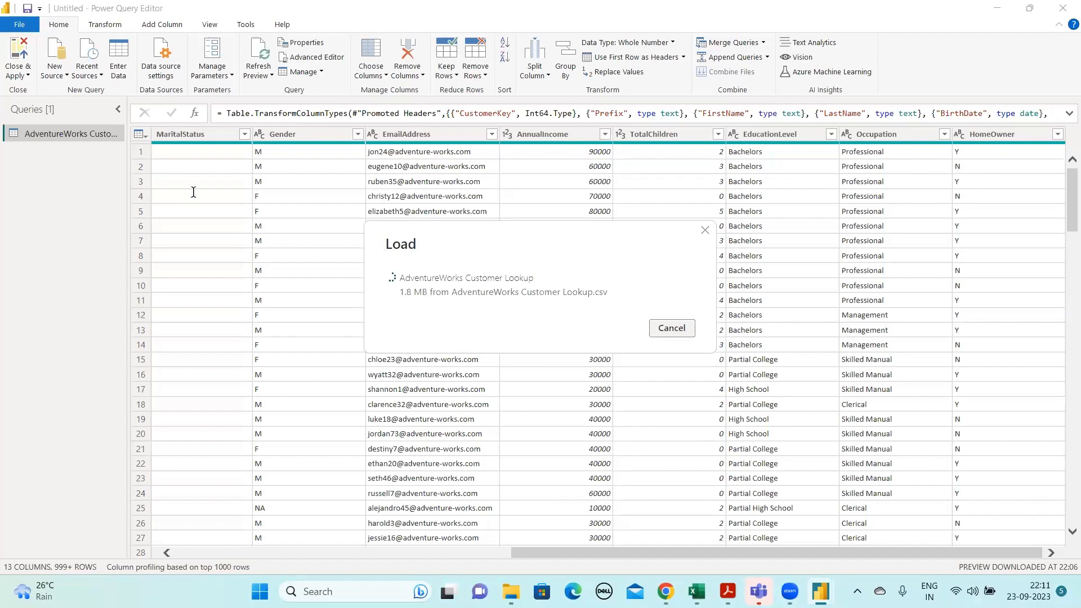
Switch to the Power BI Workflow page in Adobe Acrobat and examine the table relationships on the model view page
{"action": "key", "text": "alt+Tab"}
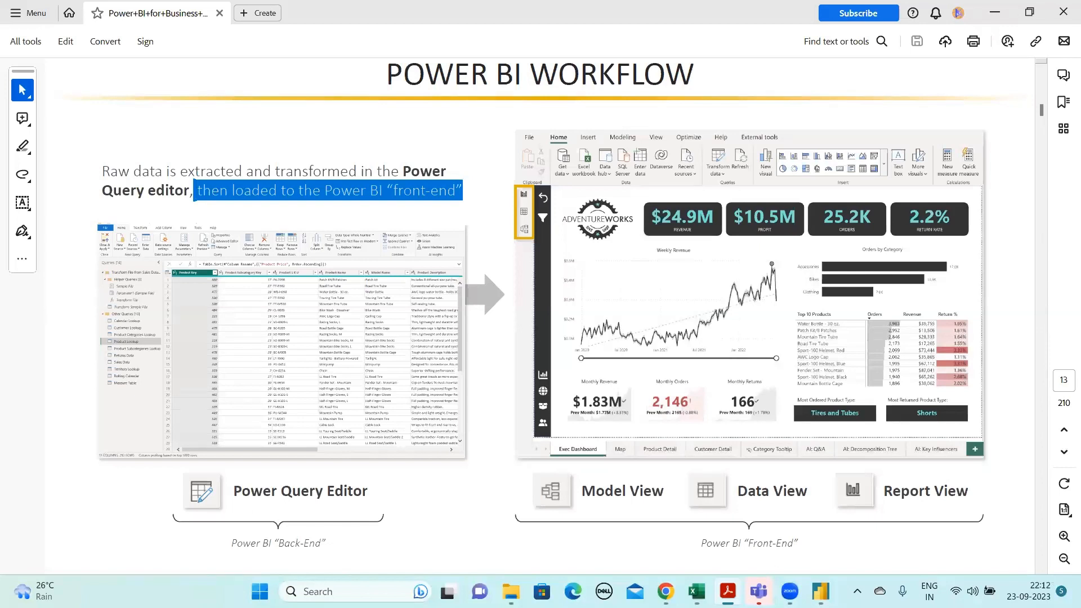
{"action": "mouse_move", "coordinate": [759, 592]}
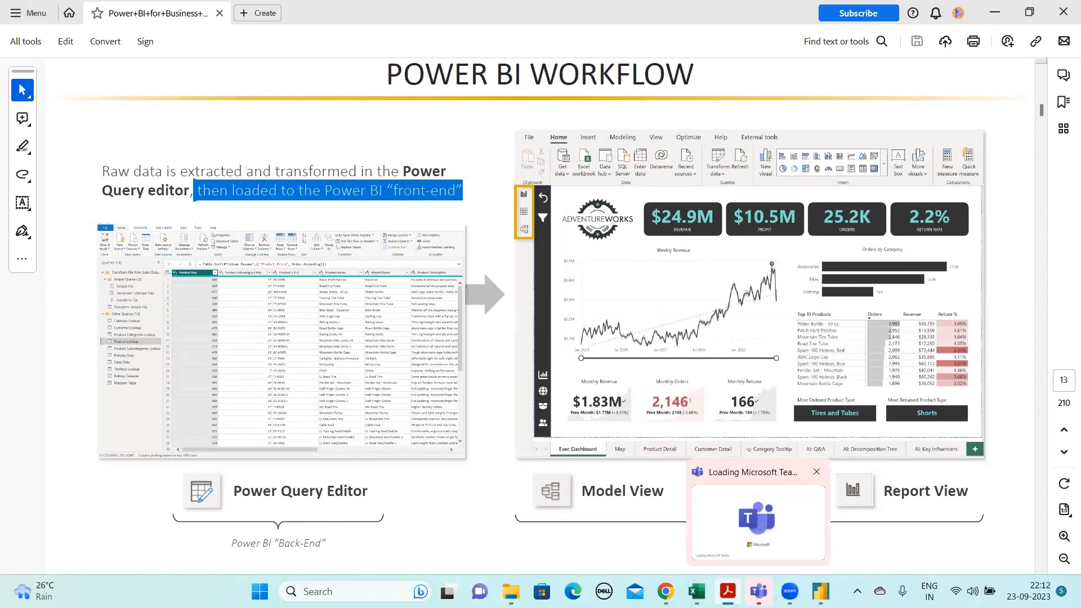
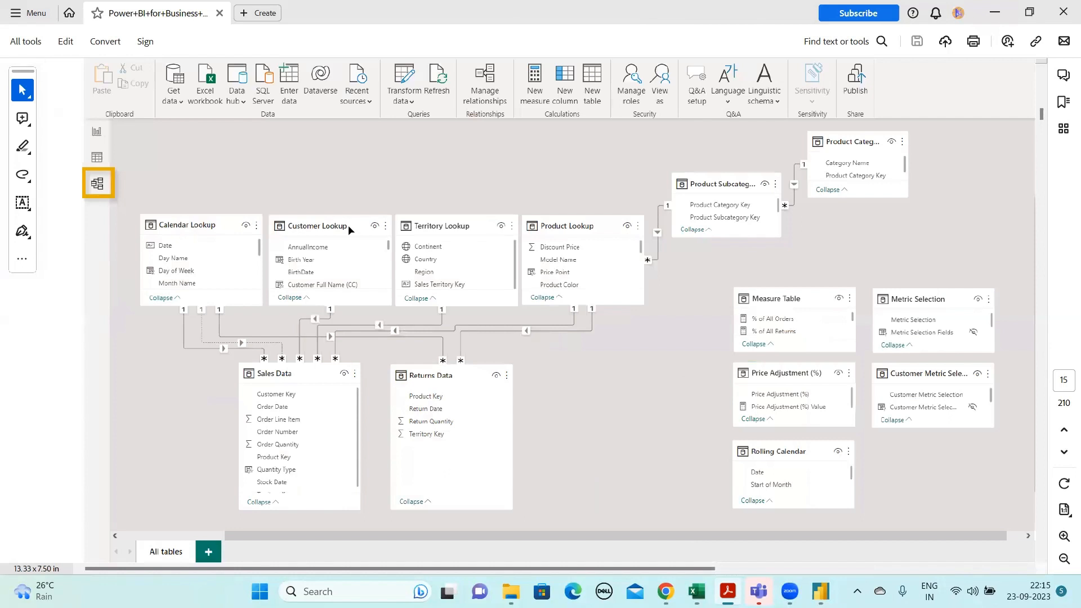
{"action": "left_click", "coordinate": [270, 269]}
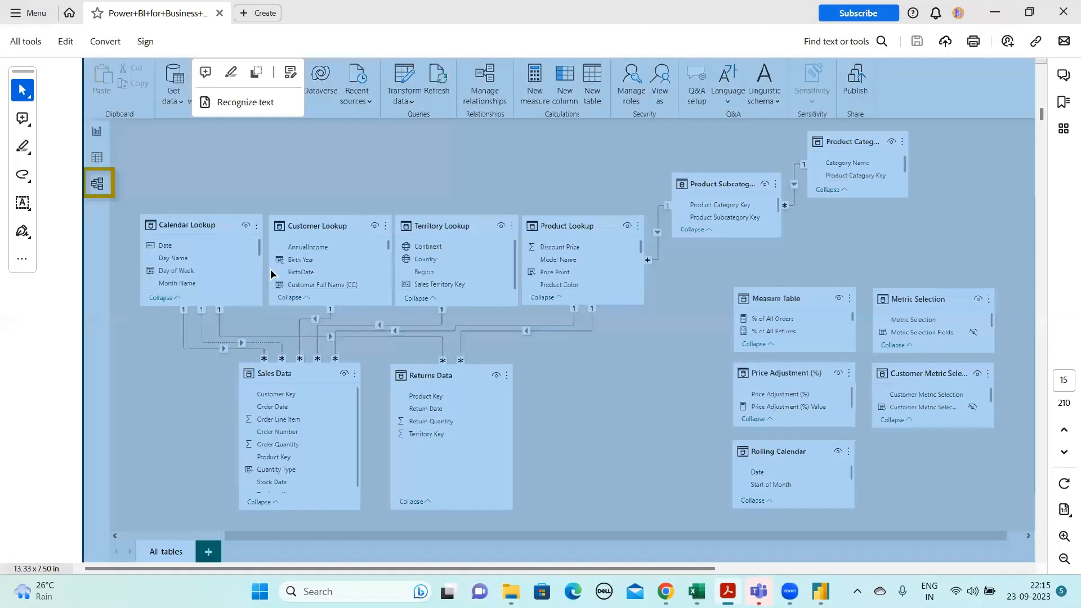
{"action": "left_click", "coordinate": [271, 269]}
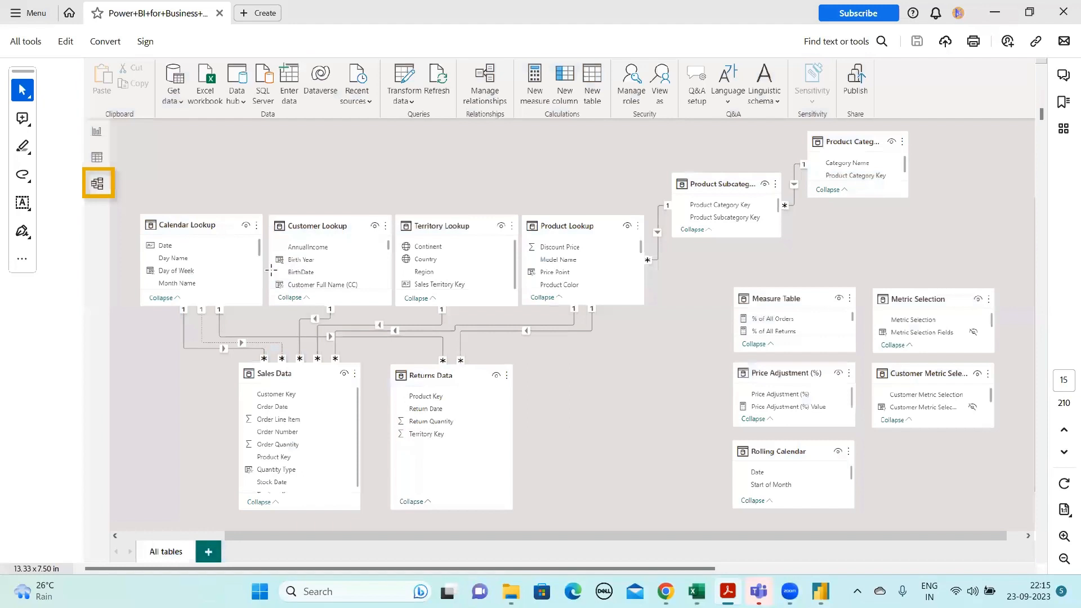
{"action": "left_click", "coordinate": [270, 268]}
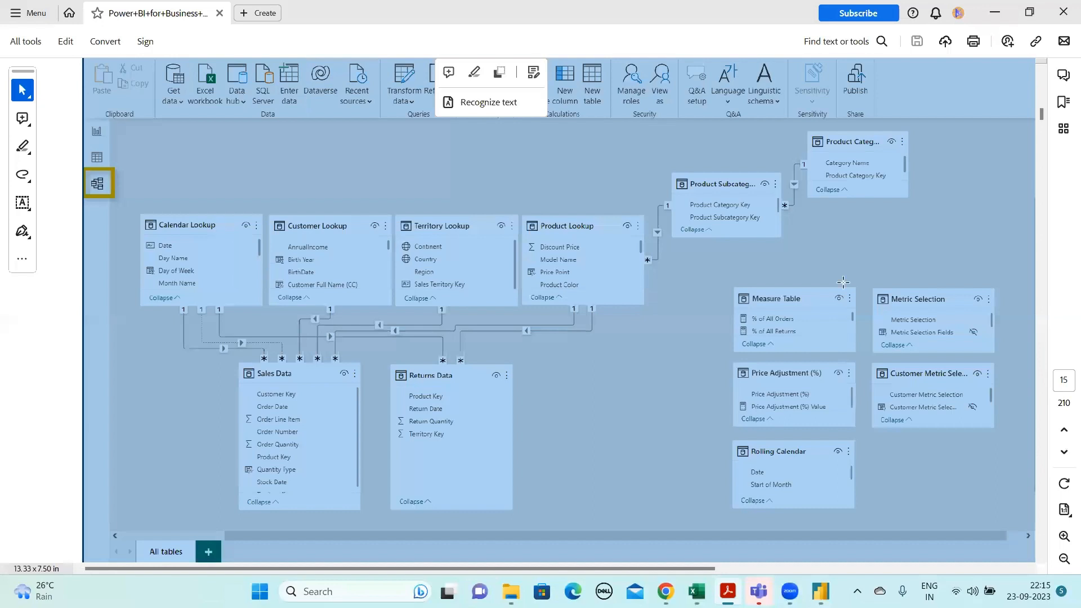
{"action": "key", "text": "Escape"}
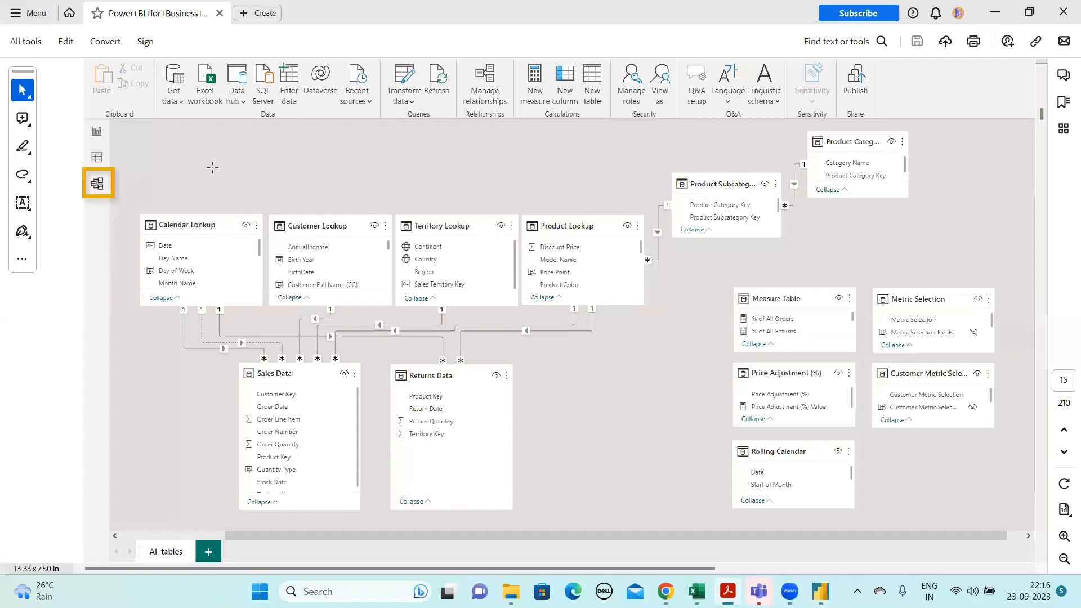
{"action": "left_click", "coordinate": [321, 219]}
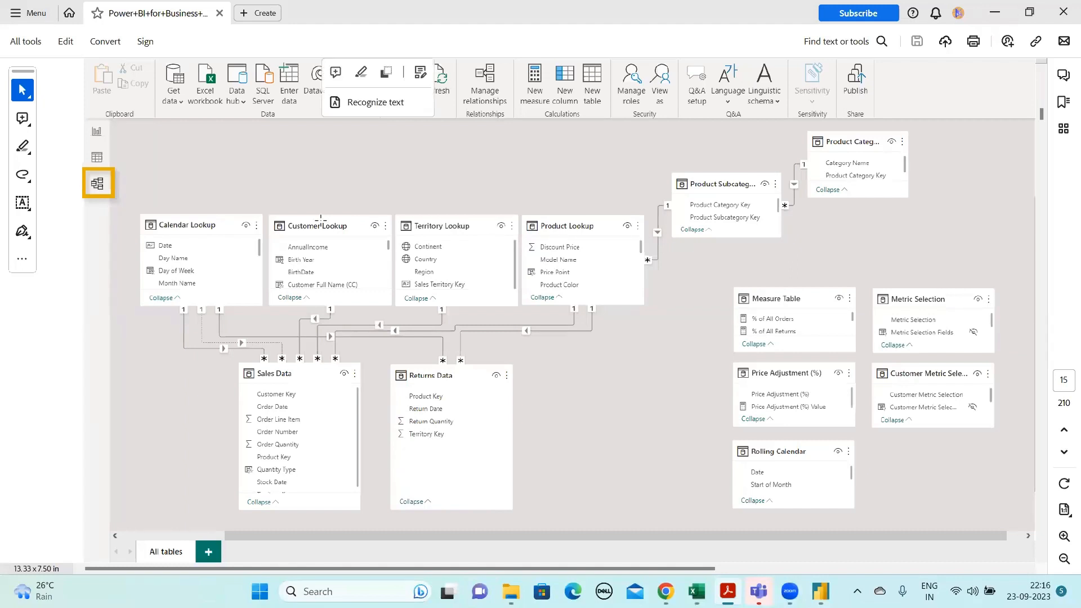
Try to dismiss the Customer Lookup Load dialog in Power Query Editor and return to the model view page in Adobe Acrobat
{"action": "left_click", "coordinate": [689, 93]}
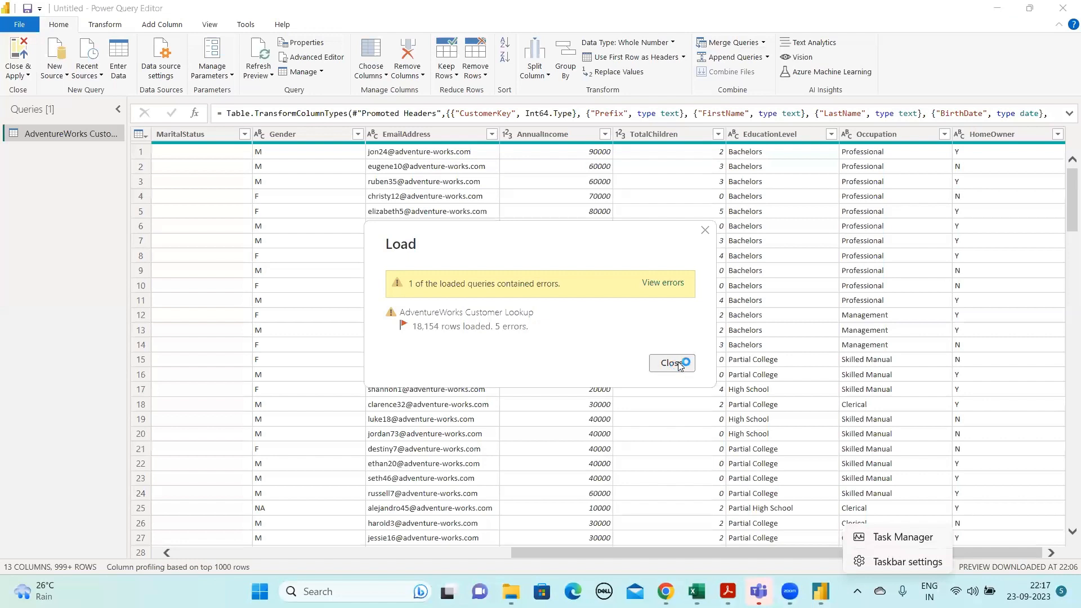
{"action": "left_click", "coordinate": [681, 366]}
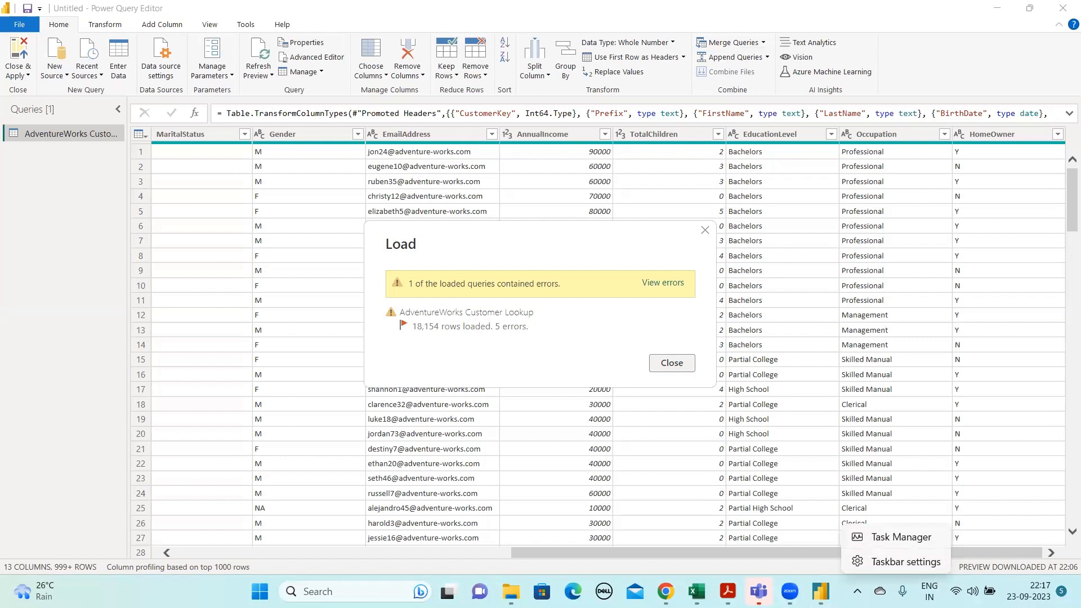
{"action": "left_click", "coordinate": [906, 569]}
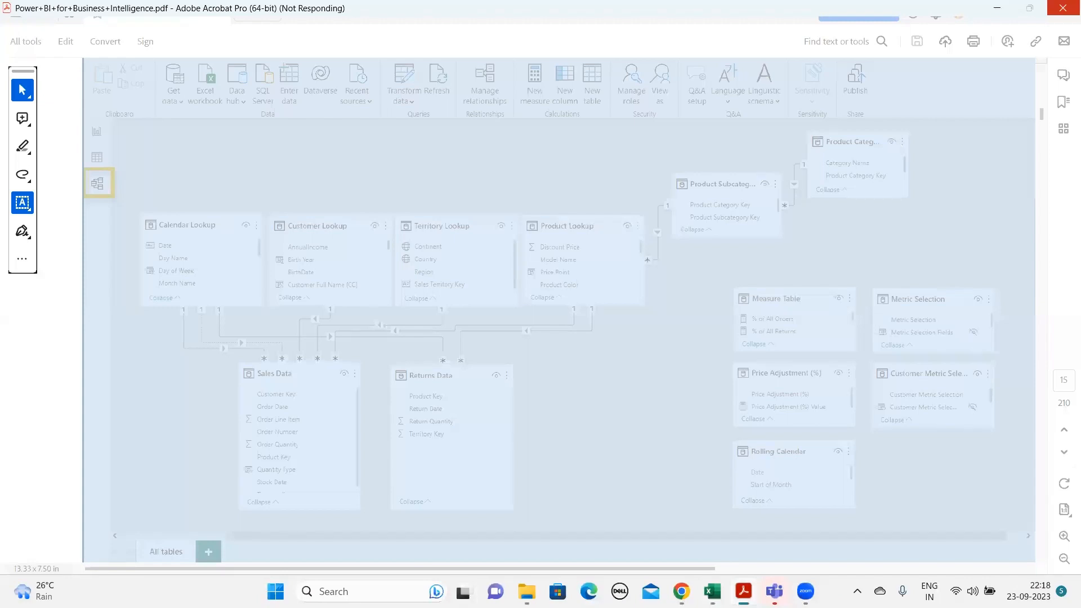
{"action": "mouse_move", "coordinate": [806, 591]}
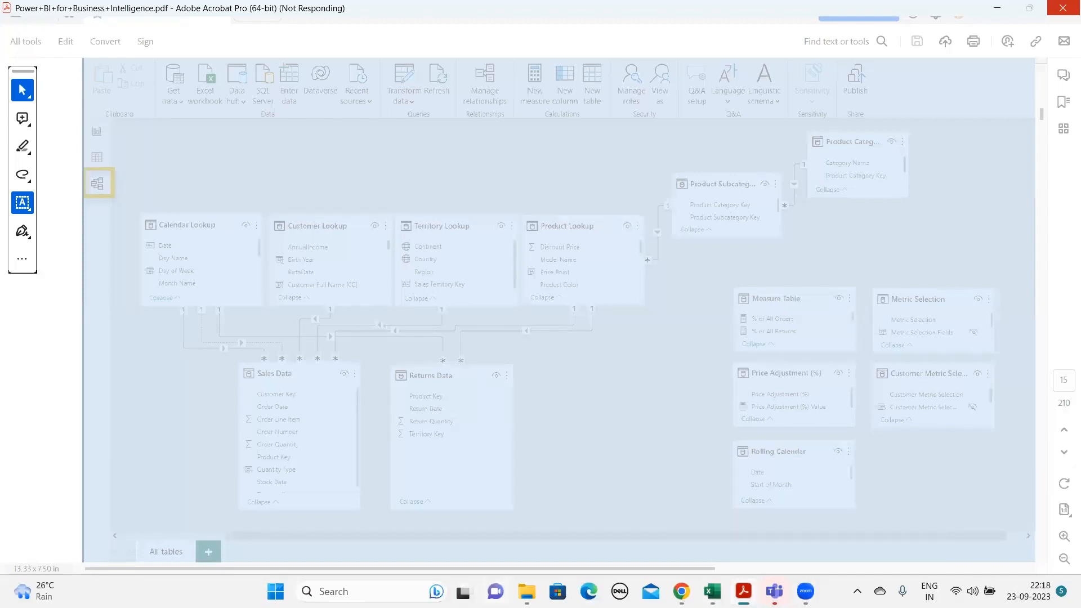
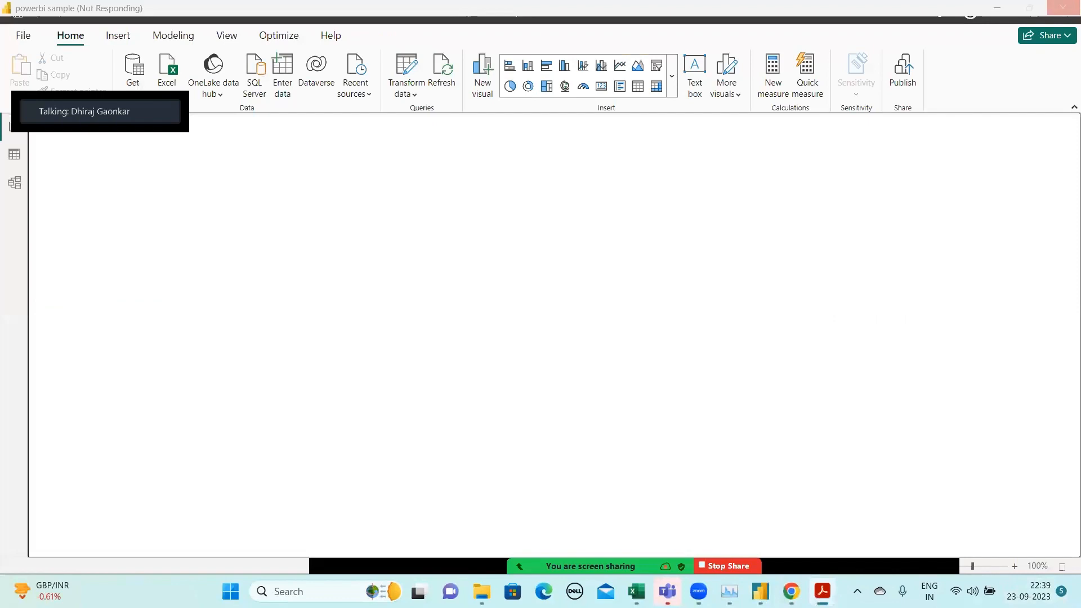
Switch to the Front-End vs. Back-End page in Adobe Acrobat, then advance to Types of Data Connectors and highlight its title
{"action": "mouse_move", "coordinate": [822, 592]}
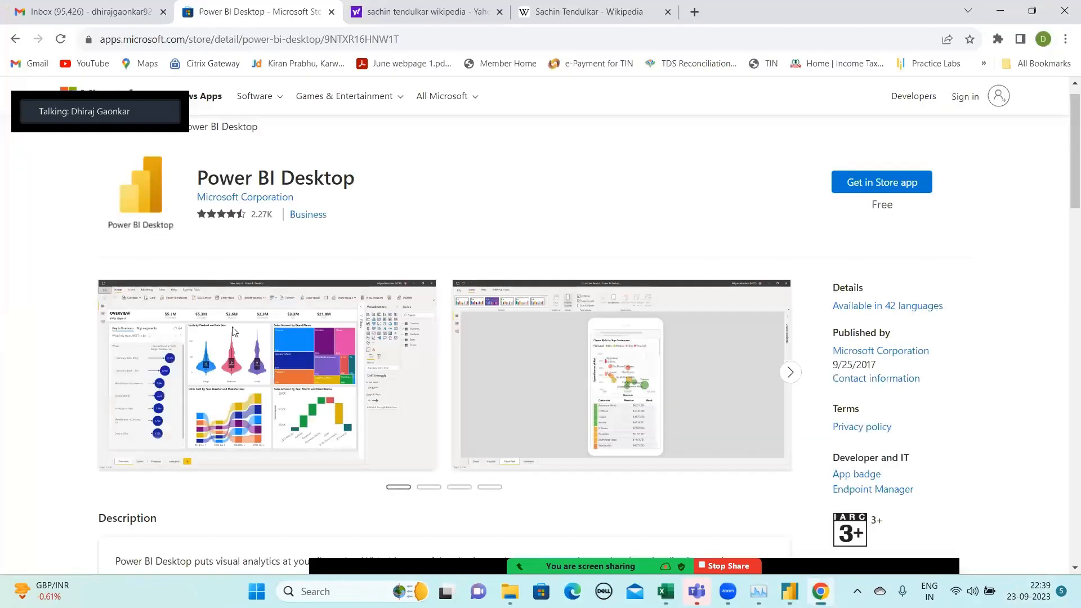
{"action": "key", "text": "alt+Tab"}
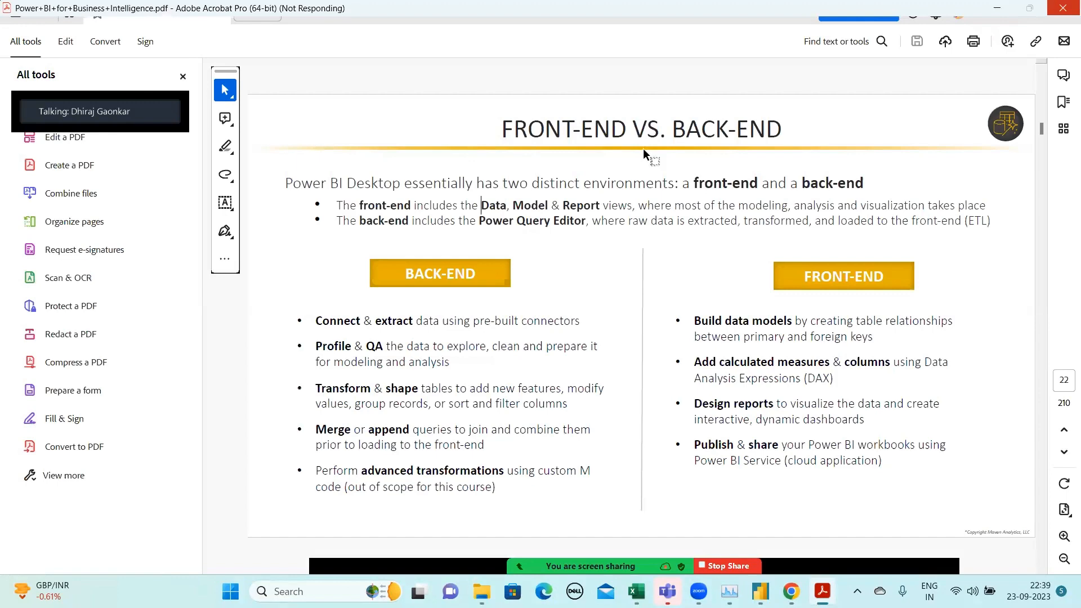
{"action": "key", "text": "Right"}
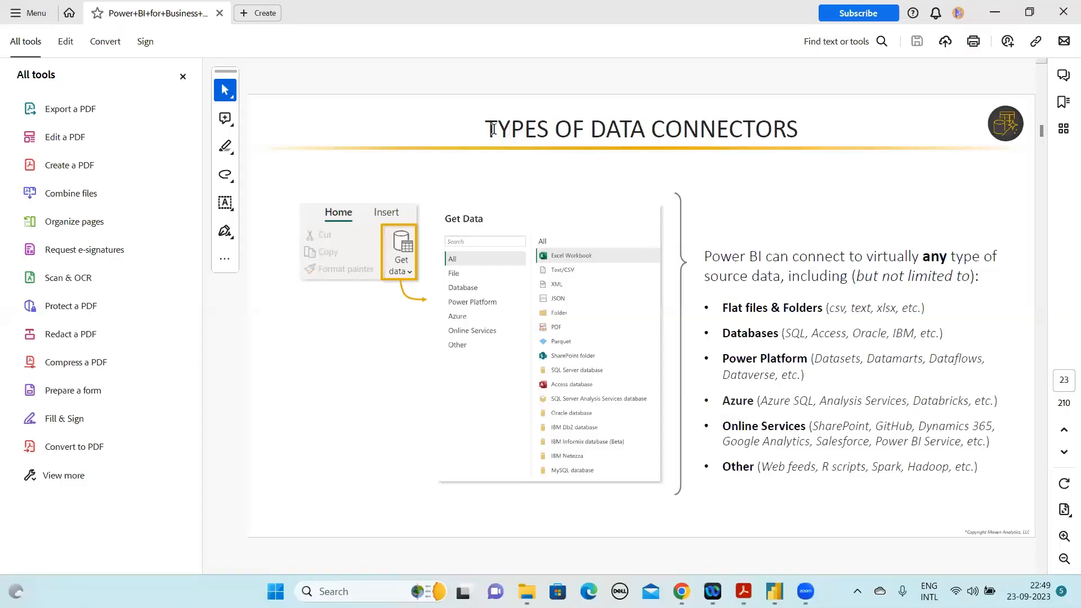
{"action": "left_click_drag", "start_coordinate": [487, 130], "coordinate": [521, 202]}
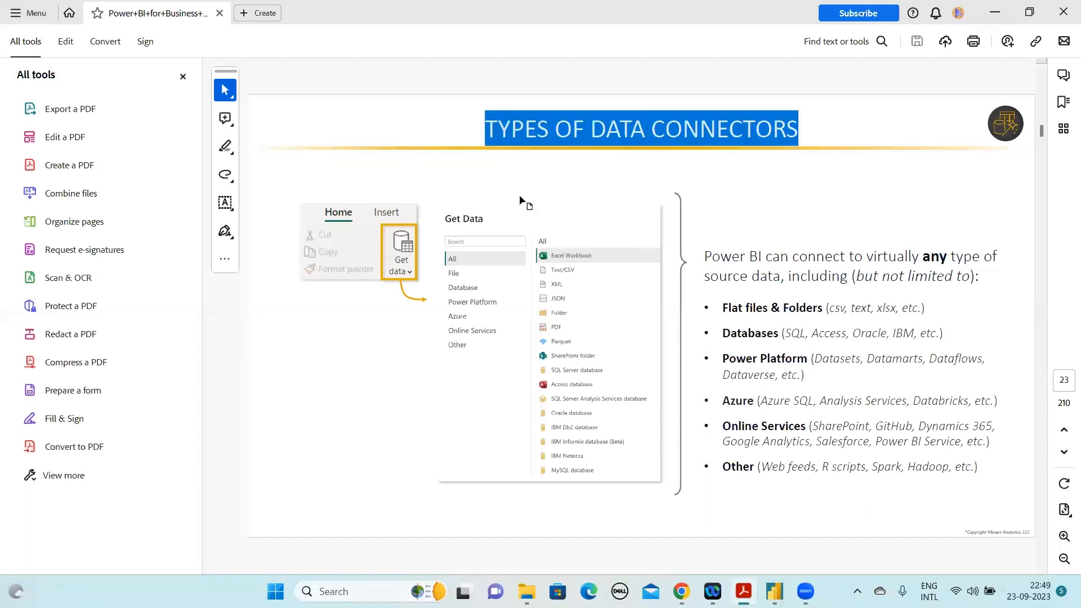
{"action": "left_click", "coordinate": [805, 135]}
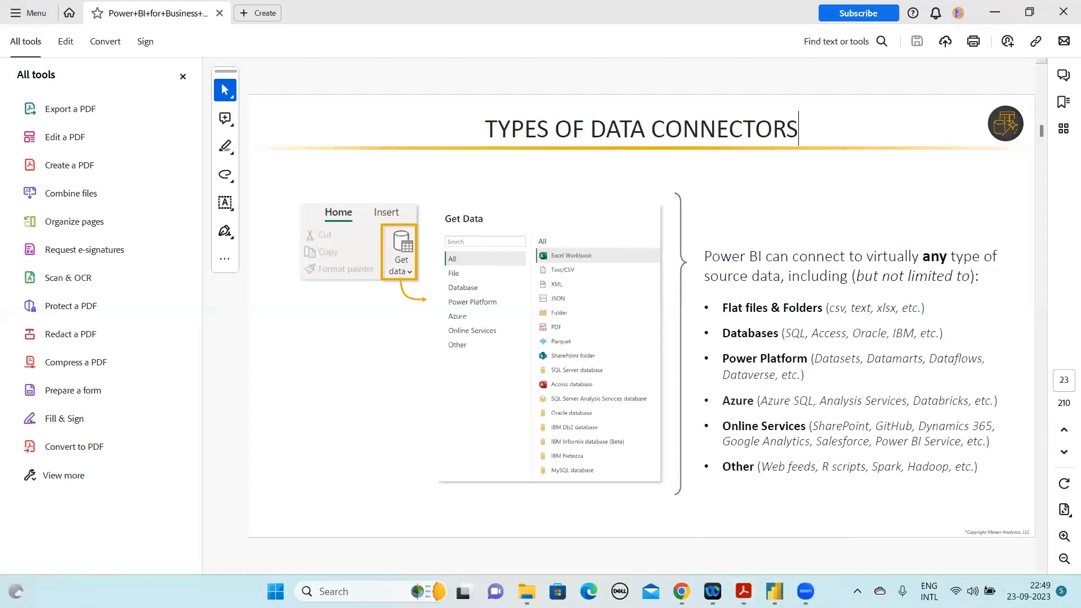
Switch to Power BI Desktop and inspect the Product Lookup, Customer Lookup and Product Categories Lookup tables in the model view
{"action": "key", "text": "alt+Tab"}
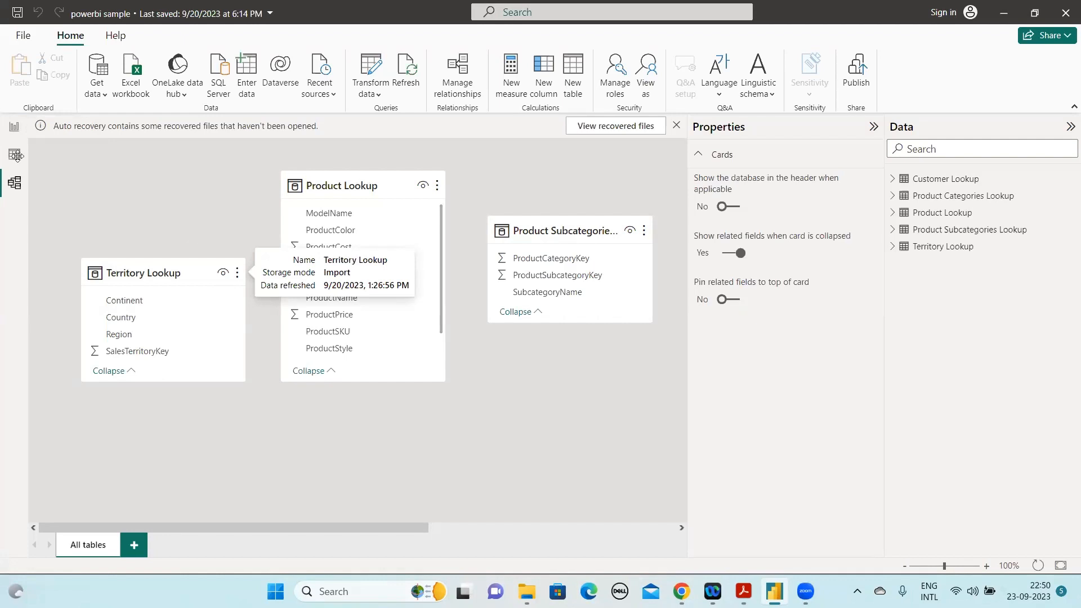
{"action": "left_click", "coordinate": [972, 212]}
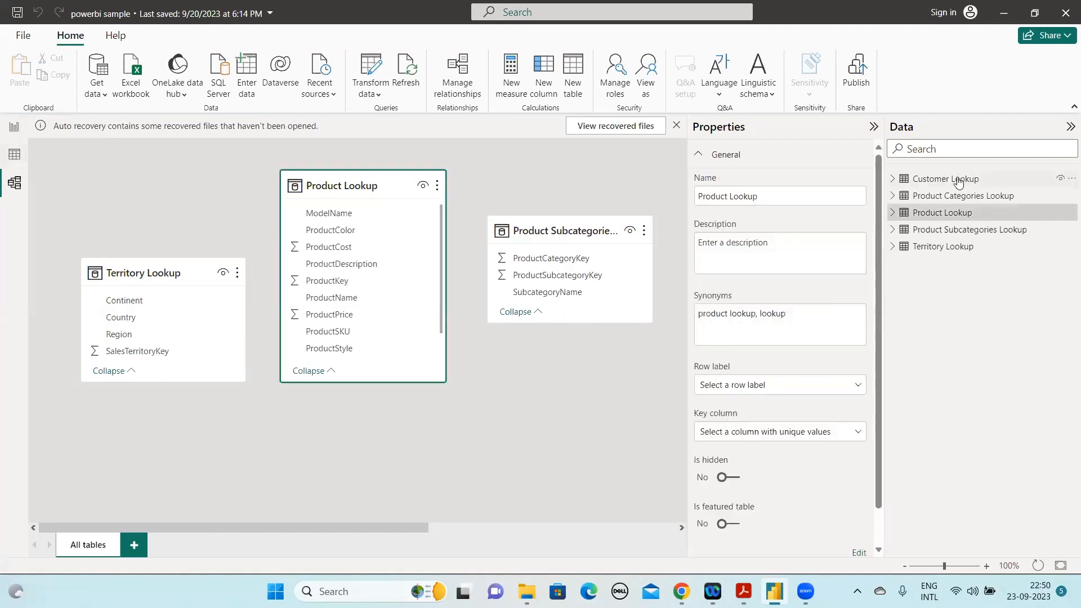
{"action": "left_click", "coordinate": [959, 182]}
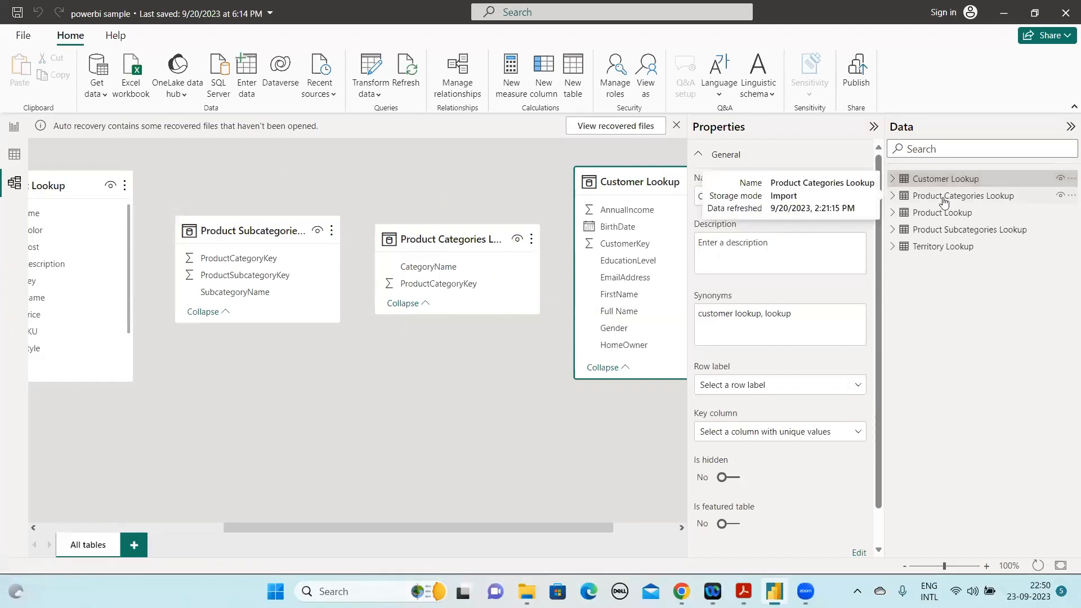
{"action": "left_click", "coordinate": [945, 201]}
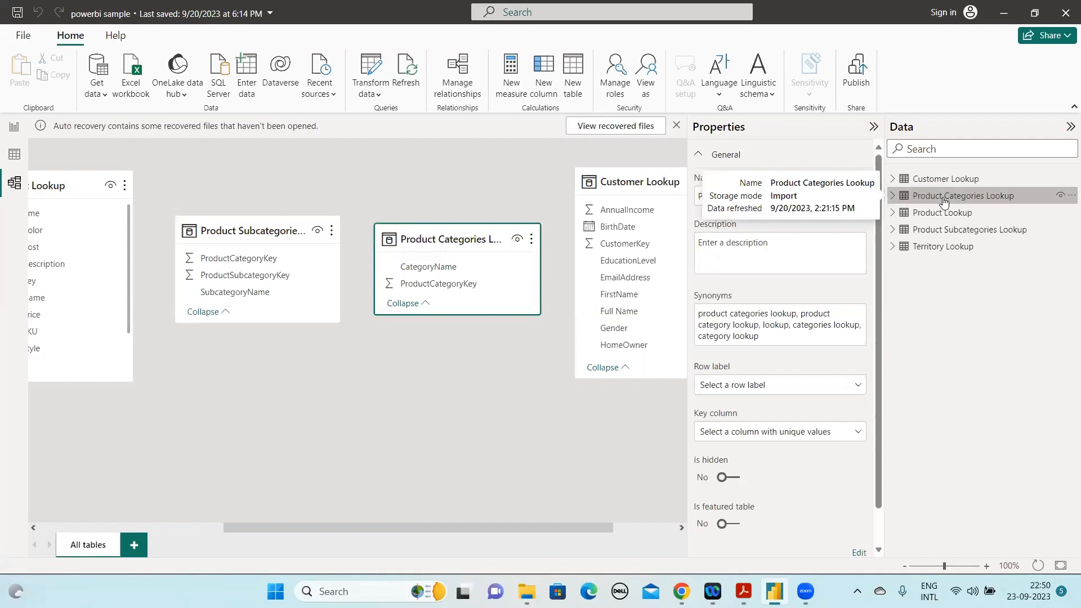
{"action": "left_click", "coordinate": [936, 214]}
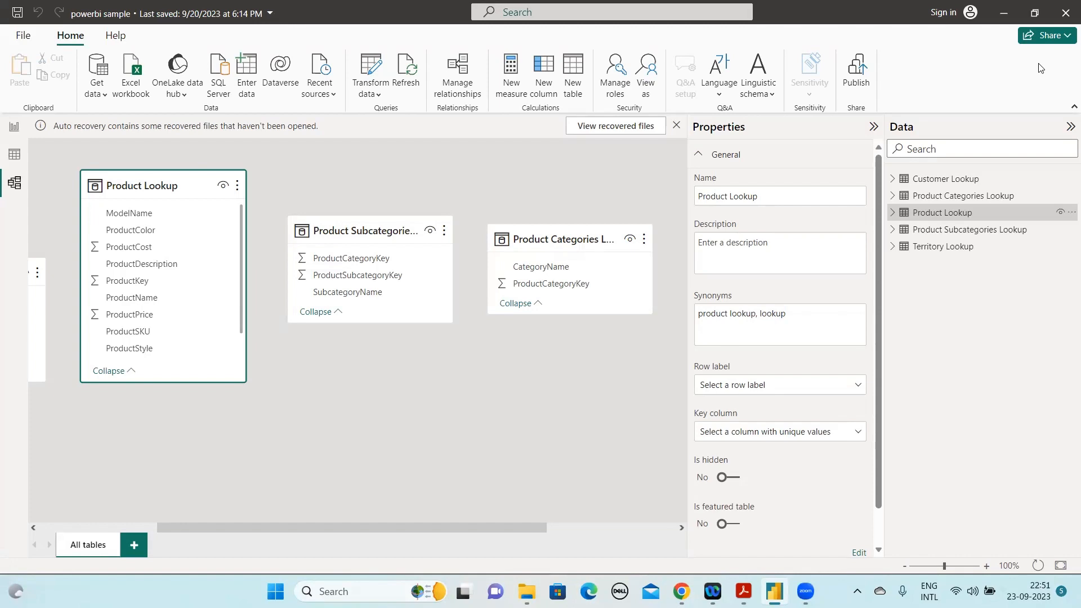
Revisit the Front-End vs. Back-End page in Adobe Acrobat and review Power BI's common data sources, including Text/CSV
{"action": "key", "text": "alt+Tab"}
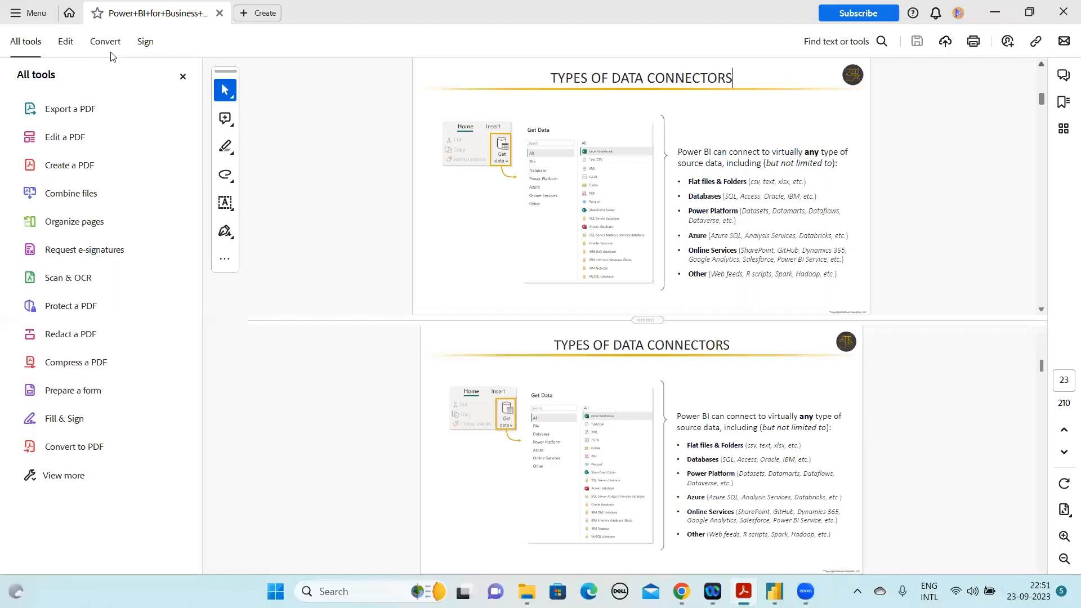
{"action": "key", "text": "Left"}
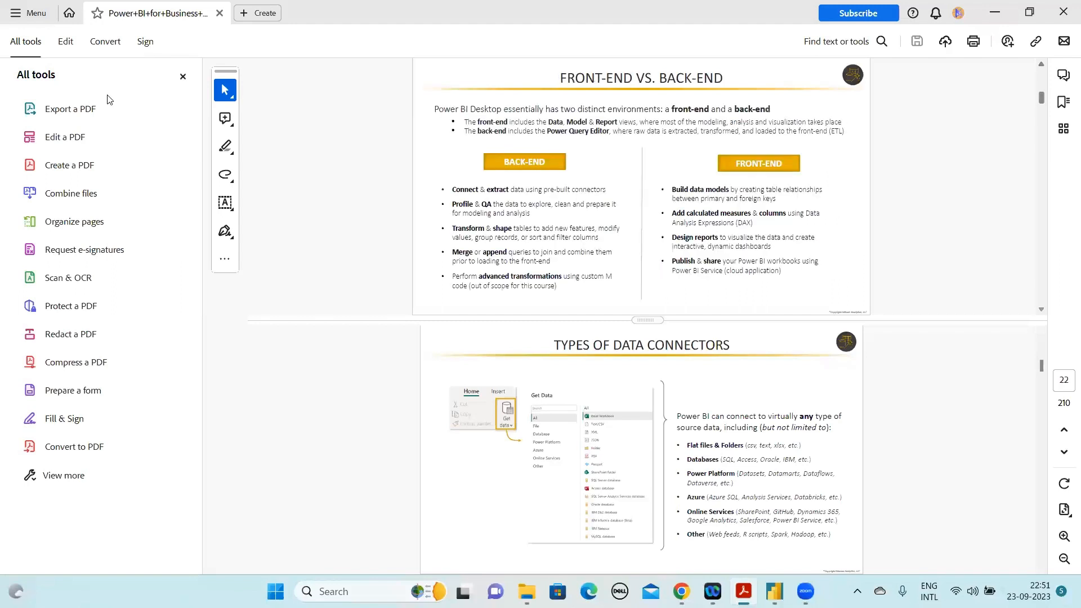
{"action": "key", "text": "alt+Tab"}
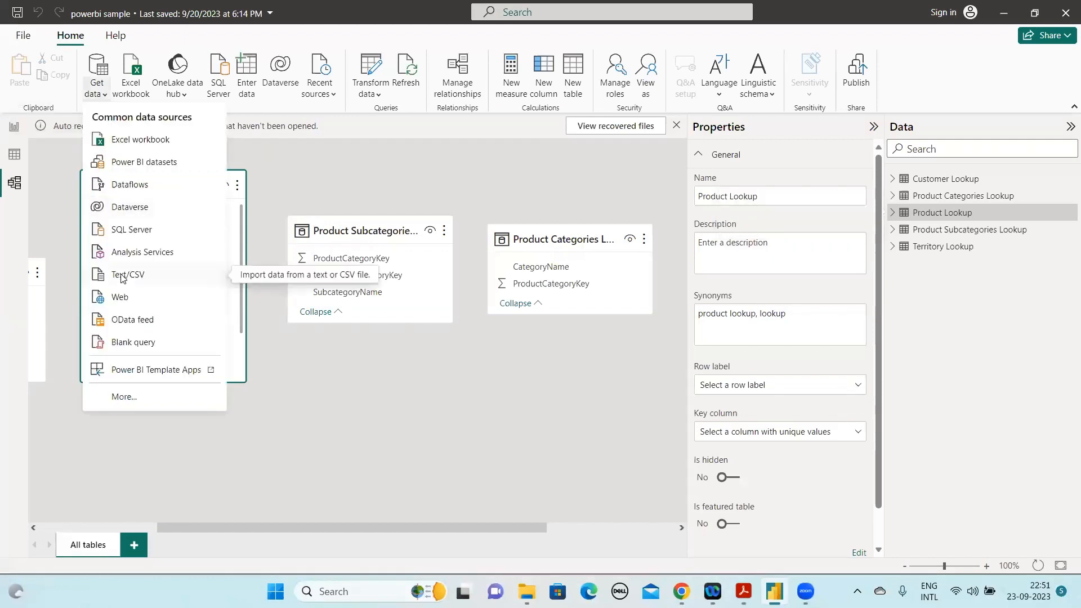
{"action": "key", "text": "Escape"}
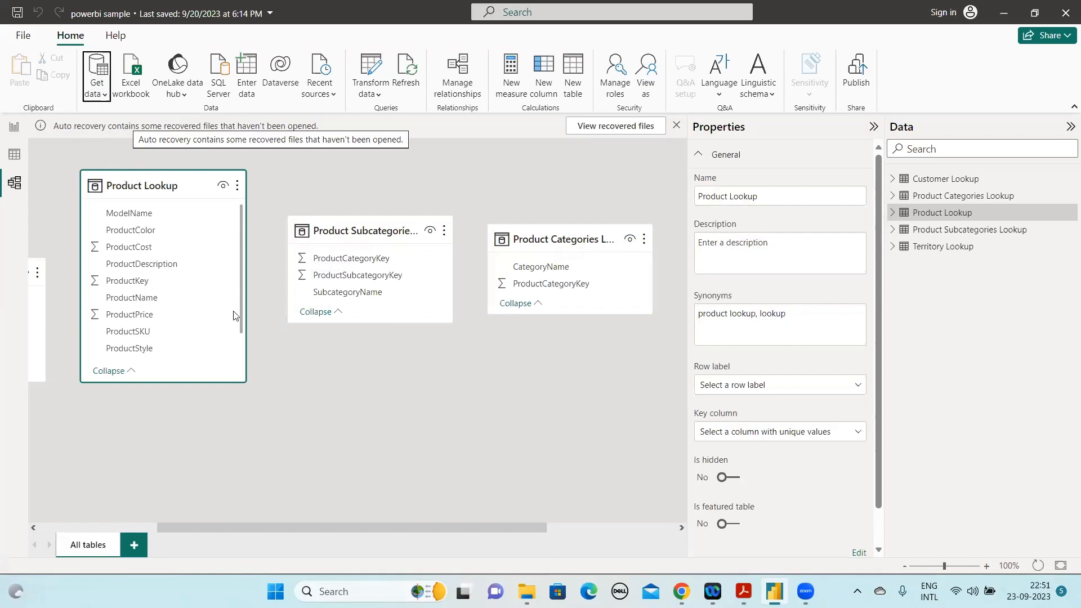
Switch to File Explorer and open the AdventureWorks+Raw+Data archive in the Downloads folder
{"action": "key", "text": "alt+Tab"}
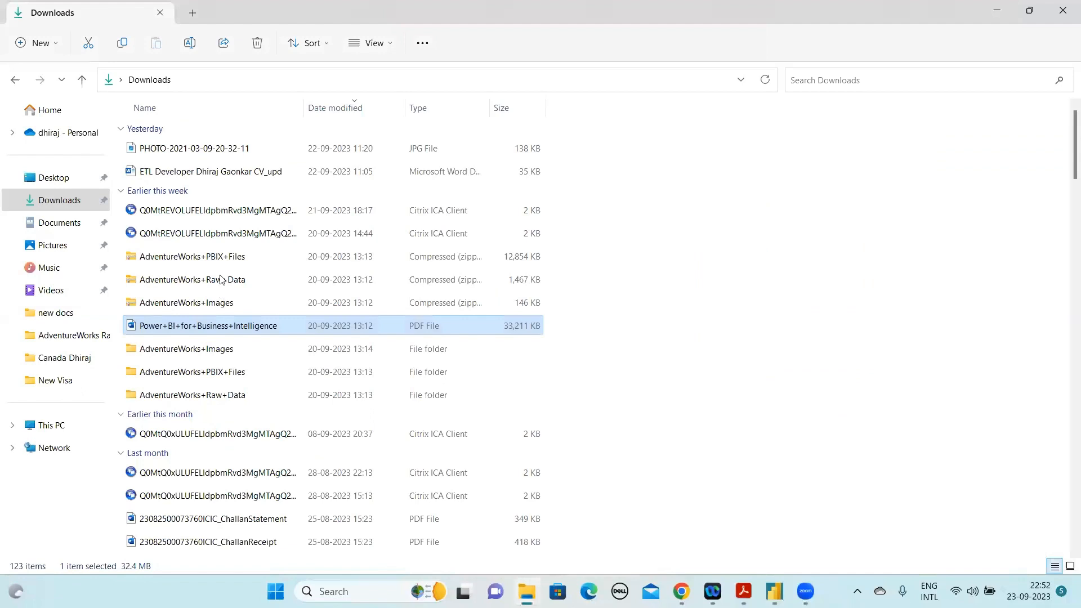
{"action": "left_click", "coordinate": [221, 280]}
{"action": "double_click", "coordinate": [220, 280]}
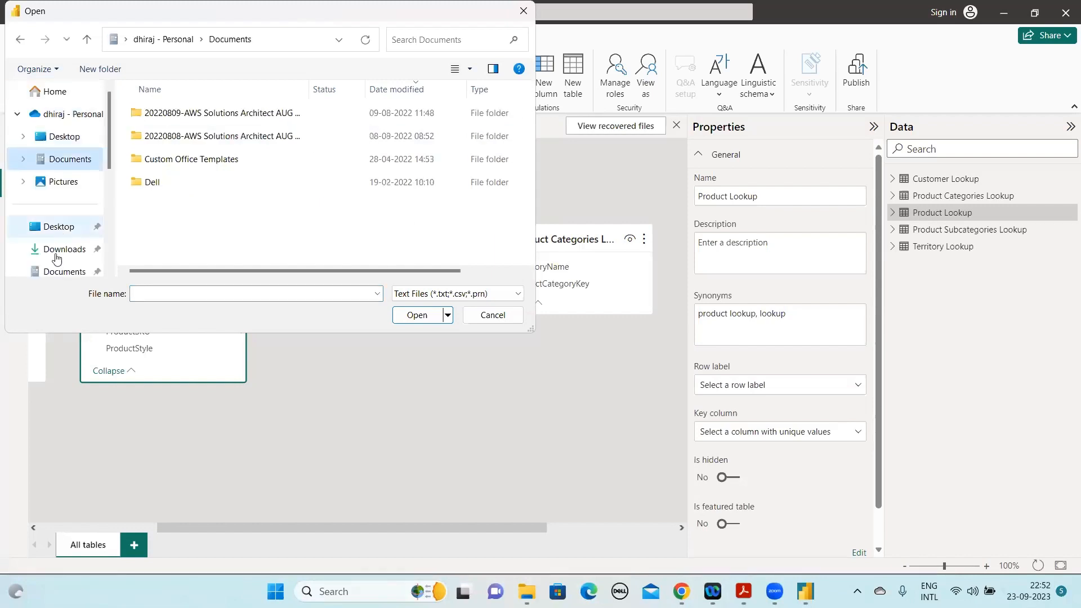
Connect to the AdventureWorks Sales Data 2020 CSV file from the AdventureWorks Raw Data folder inside AdventureWorks+Raw+Data in Downloads
{"action": "left_click", "coordinate": [62, 249]}
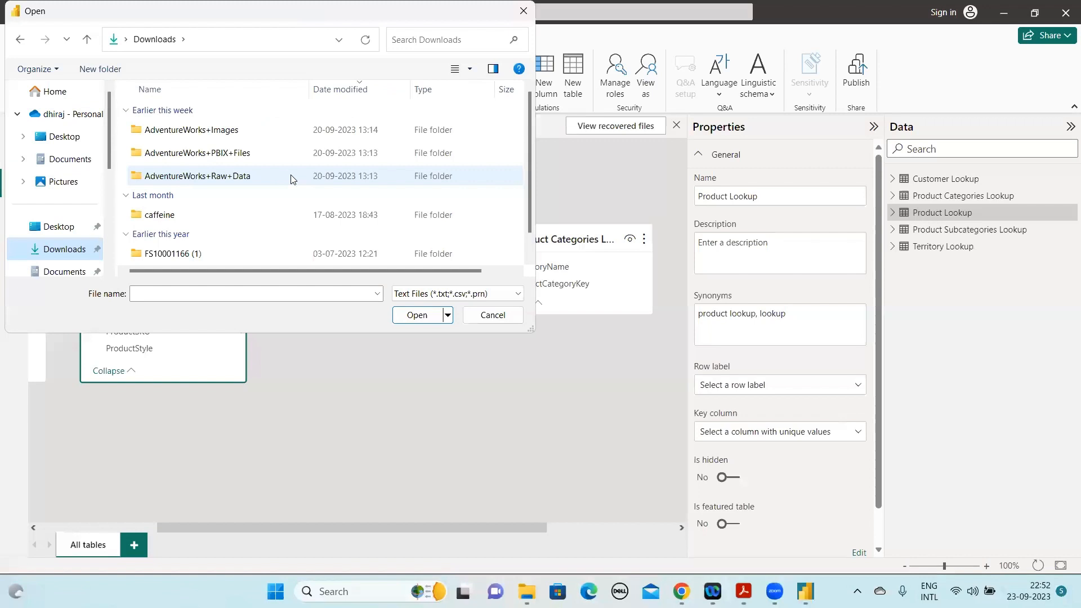
{"action": "double_click", "coordinate": [294, 177]}
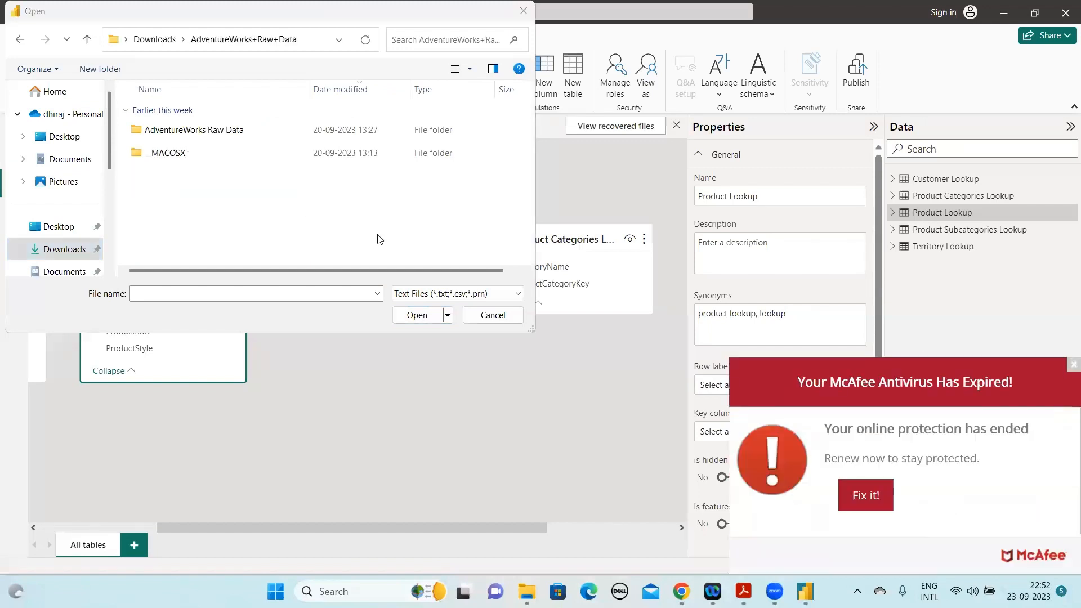
{"action": "double_click", "coordinate": [228, 135]}
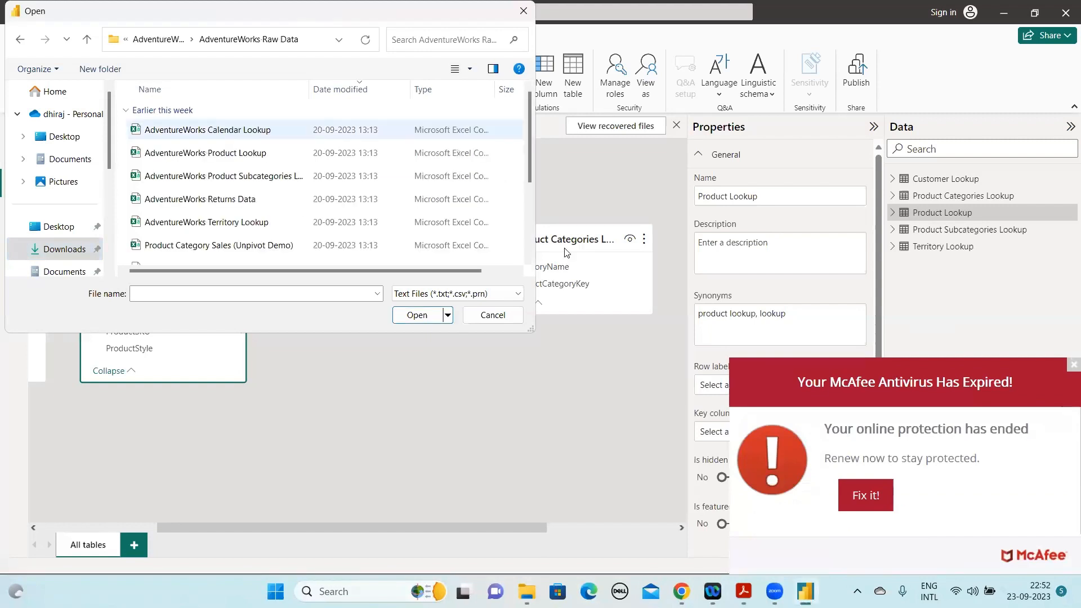
{"action": "left_click", "coordinate": [530, 261]}
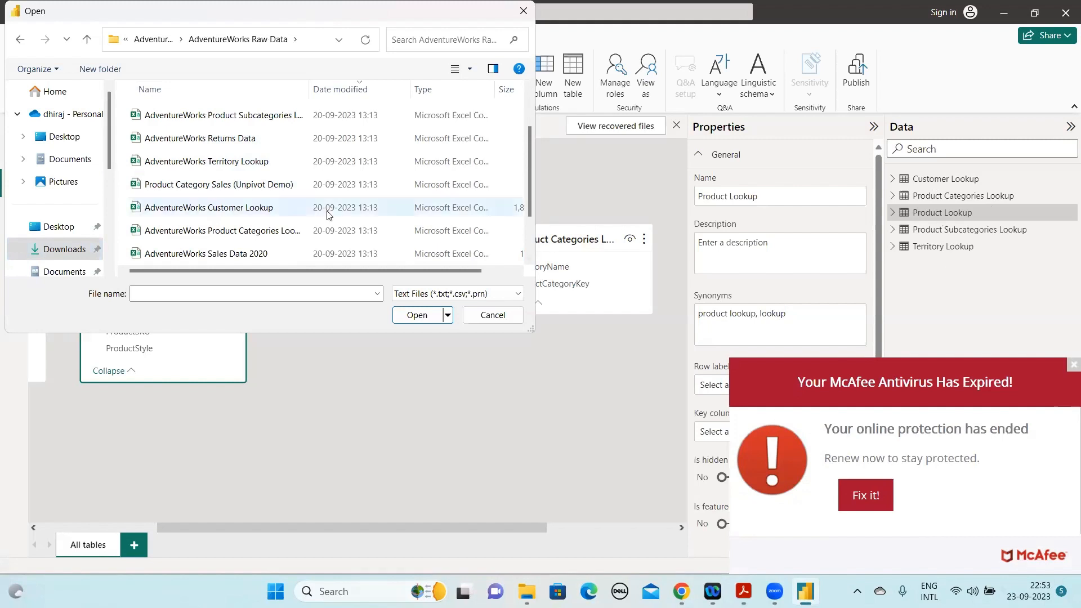
{"action": "left_click", "coordinate": [237, 254]}
{"action": "left_click", "coordinate": [433, 316]}
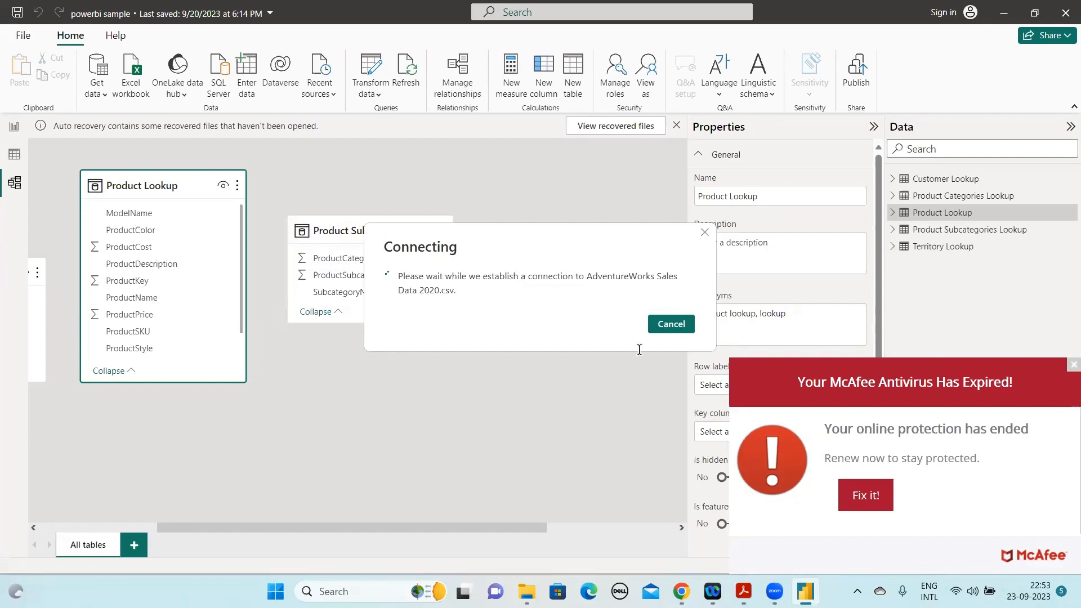
{"action": "key", "text": "alt+Tab"}
{"action": "left_click", "coordinate": [857, 591]}
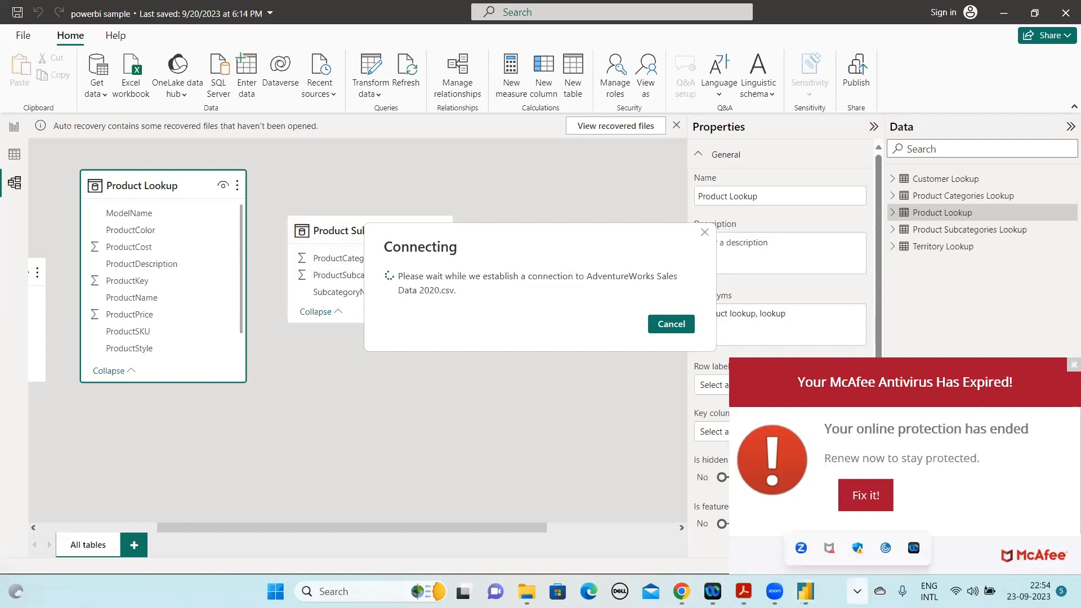
{"action": "left_click", "coordinate": [857, 591]}
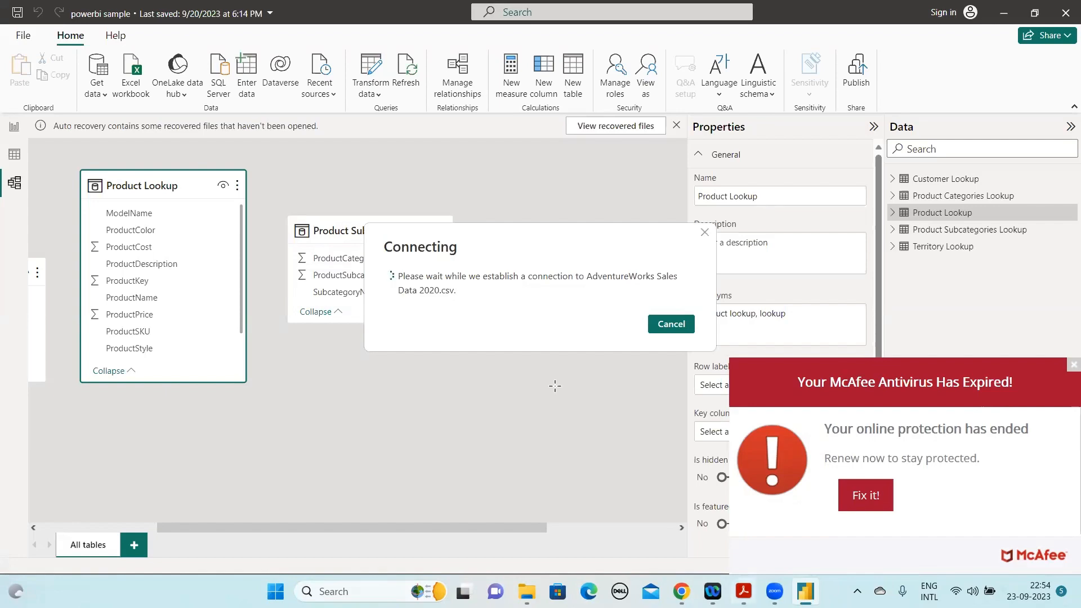
Switch to Adobe Acrobat, advance to the Power Query Editor page and dismiss the McAfee expiry pop-up
{"action": "key", "text": "alt+Tab"}
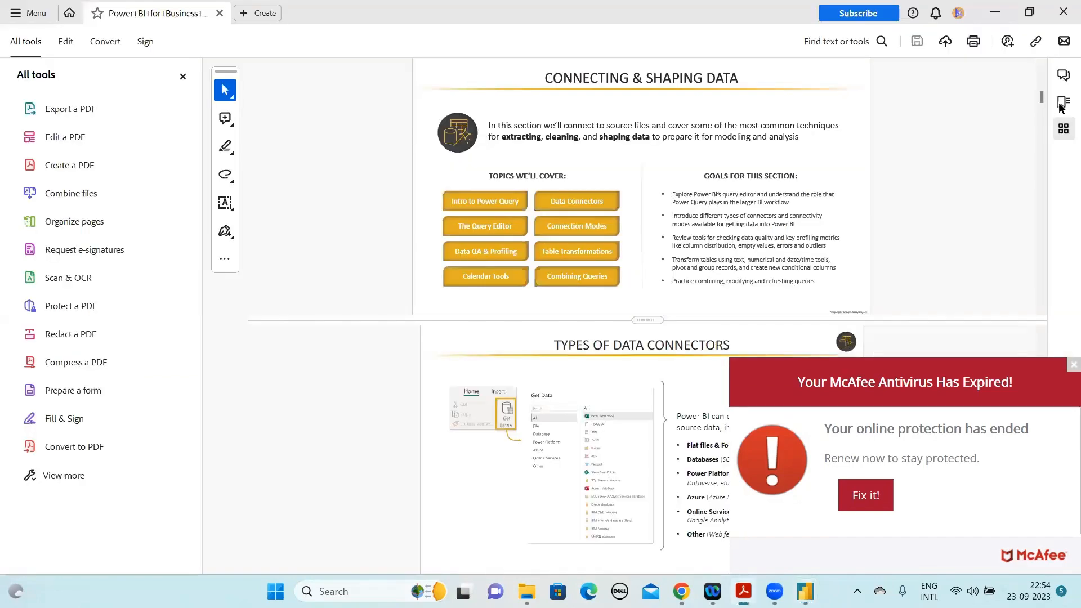
{"action": "left_click", "coordinate": [1030, 12]}
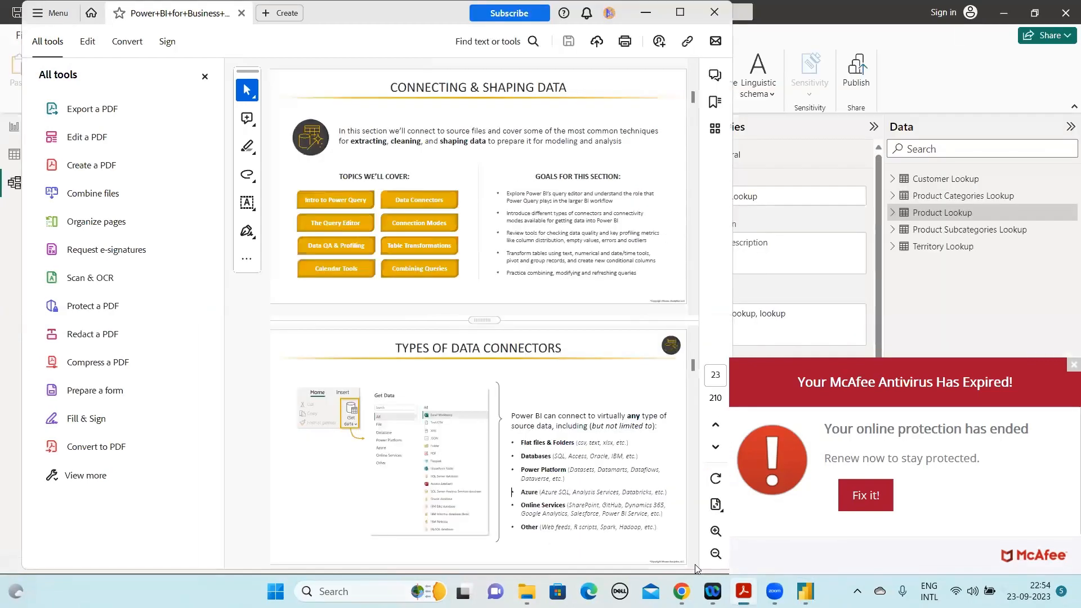
{"action": "key", "text": "Right"}
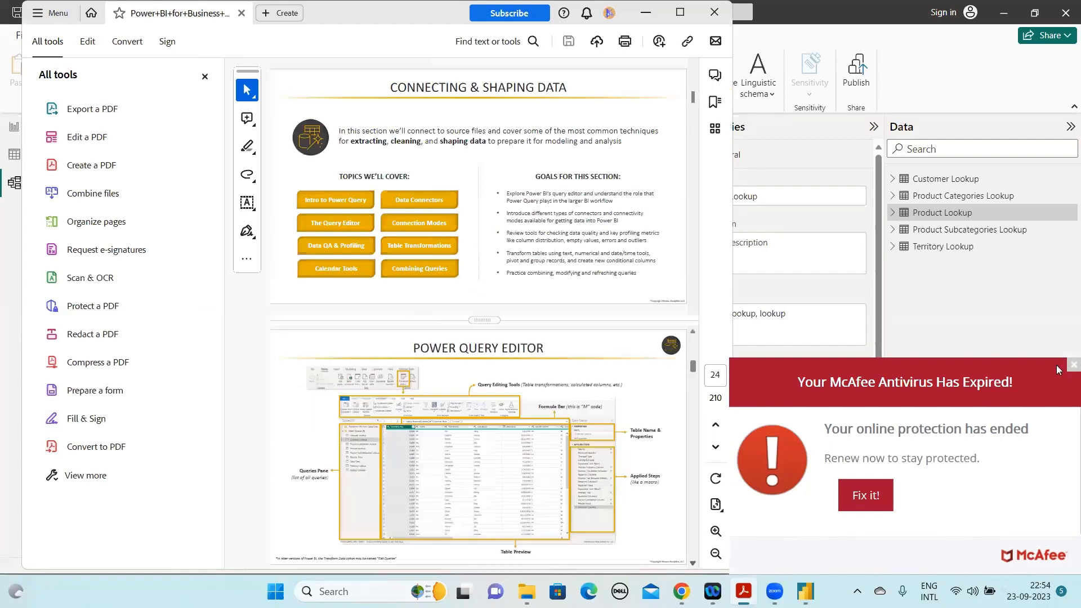
{"action": "left_click", "coordinate": [1073, 365]}
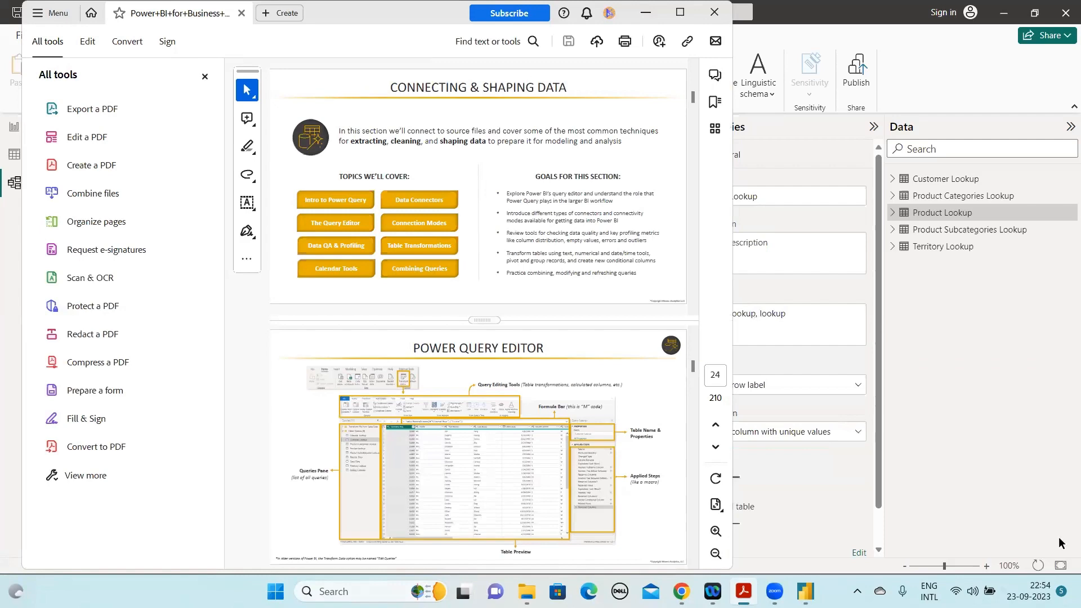
Maximize the Acrobat window and enlarge the Power Query Editor page to examine its labelled interface parts
{"action": "key", "text": "super+Up"}
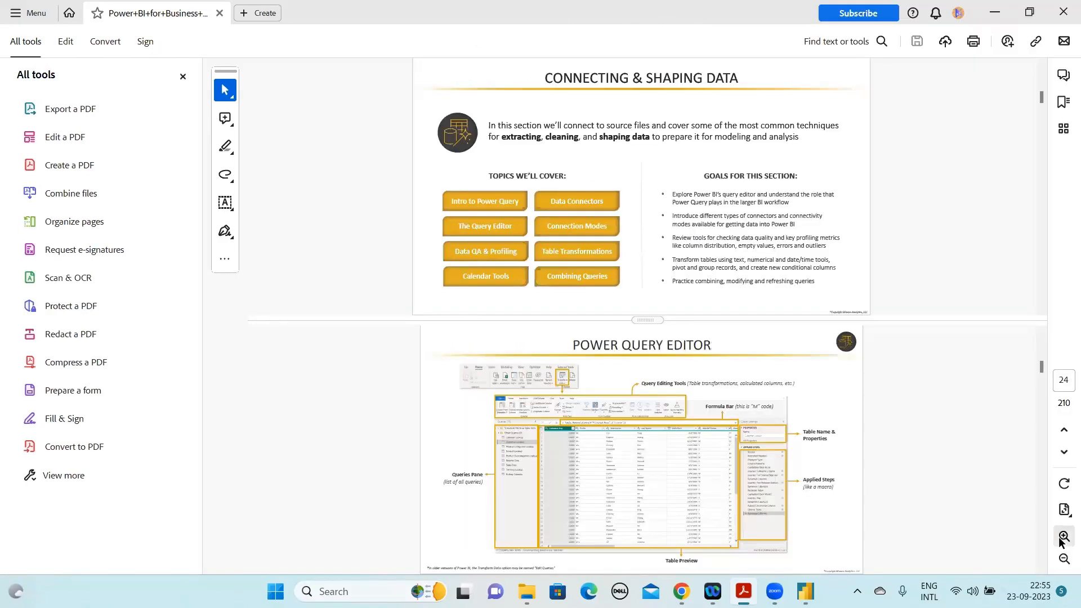
{"action": "left_click", "coordinate": [1061, 539]}
{"action": "left_click", "coordinate": [1062, 540]}
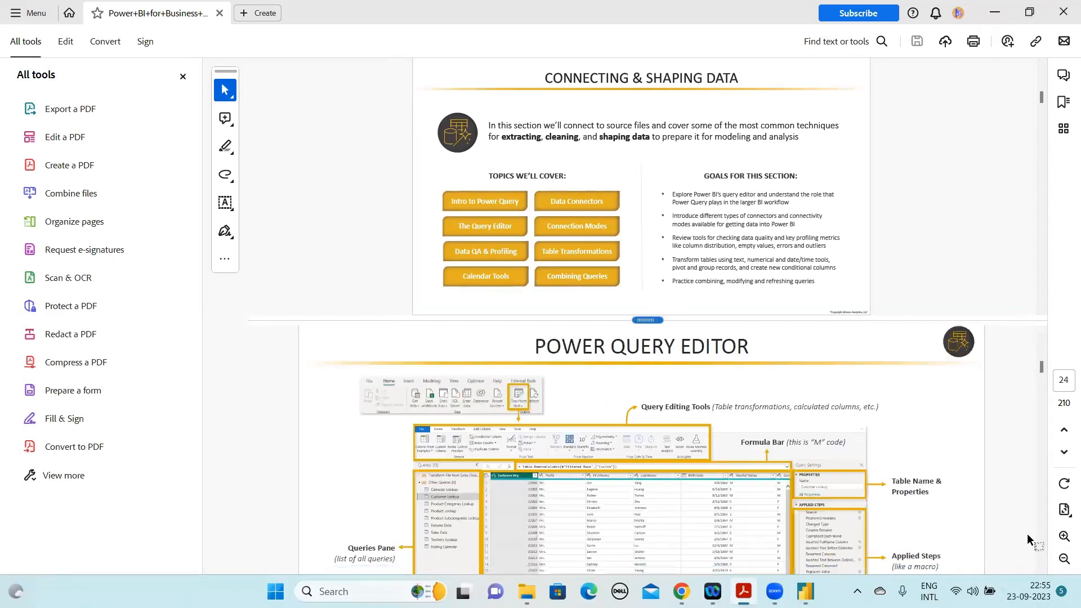
{"action": "left_click", "coordinate": [1062, 541]}
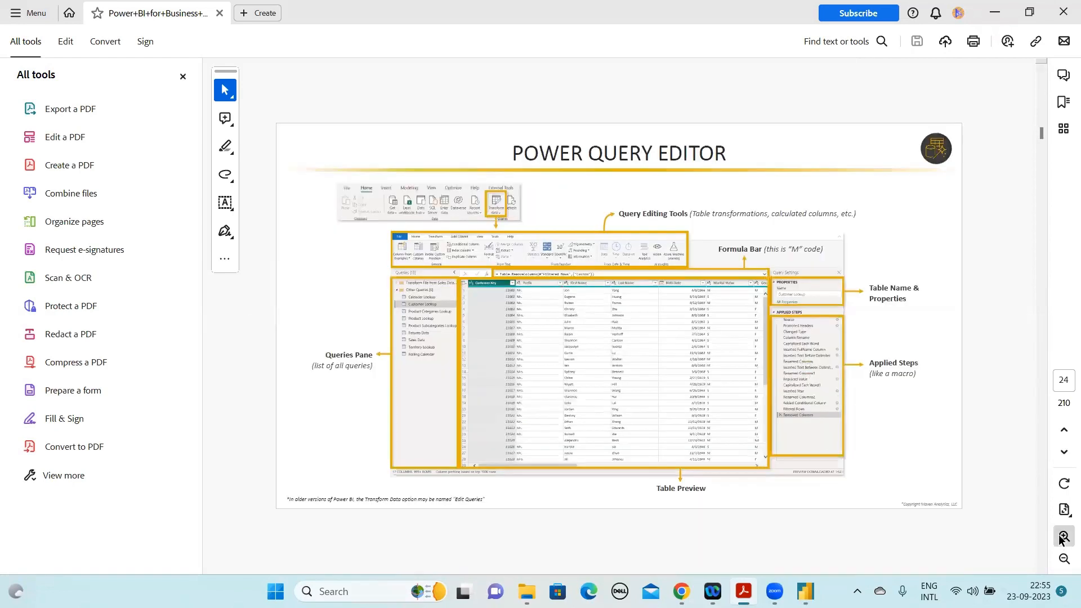
{"action": "left_click", "coordinate": [1062, 539]}
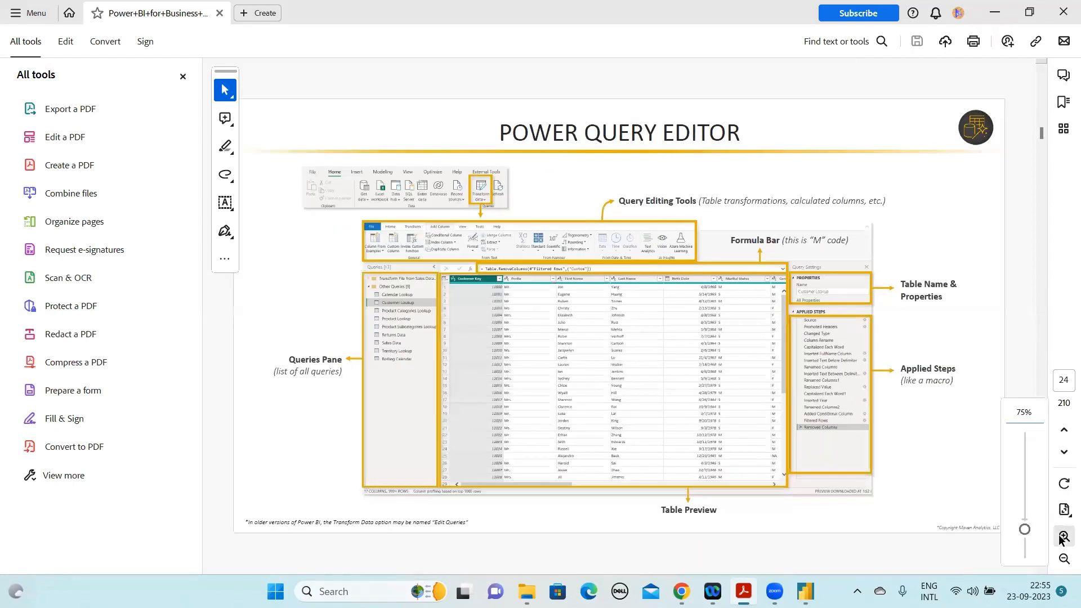
{"action": "left_click", "coordinate": [1062, 537]}
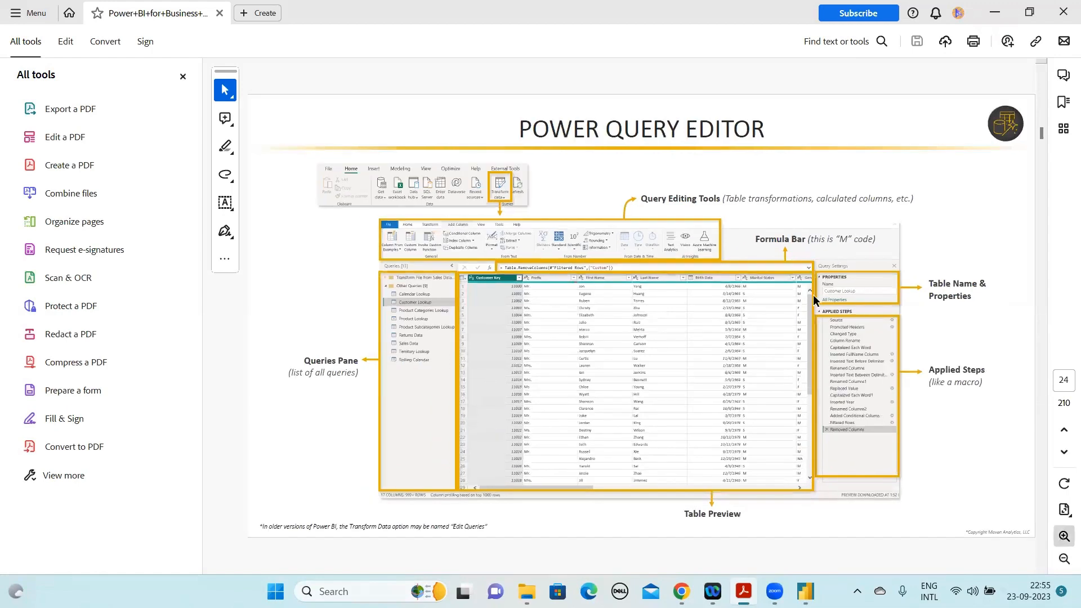
{"action": "scroll", "coordinate": [813, 295], "scroll_direction": "up", "scroll_amount": 1}
{"action": "left_click", "coordinate": [1064, 558]}
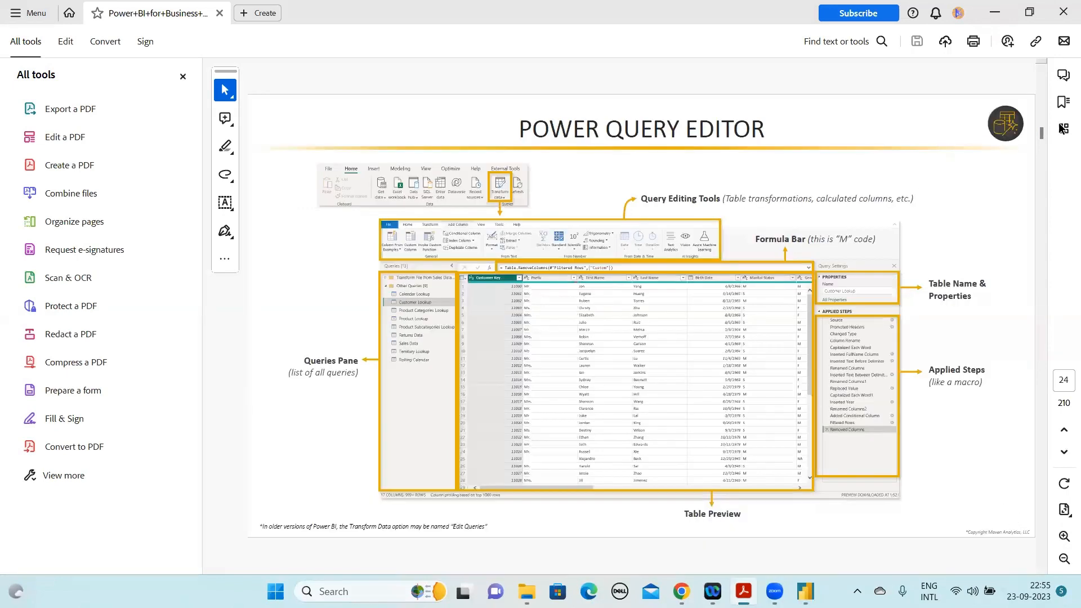
Highlight Flat files & Folders on the Types of Data Connectors page, then Power Query on the Front-End vs. Back-End page
{"action": "left_click", "coordinate": [1043, 76]}
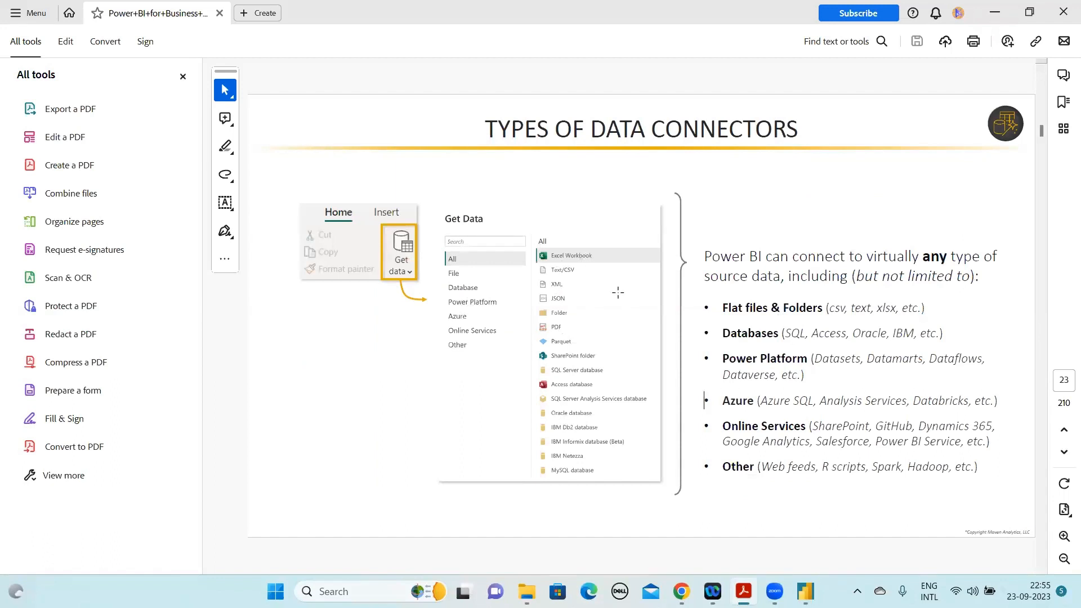
{"action": "left_click_drag", "start_coordinate": [723, 304], "coordinate": [862, 308]}
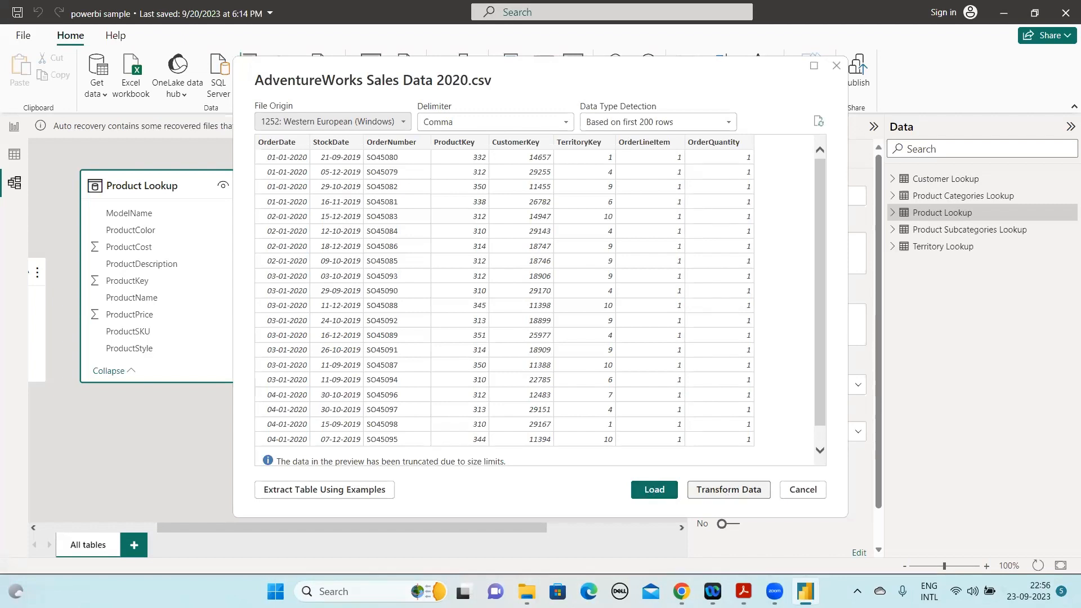
{"action": "left_click", "coordinate": [744, 591]}
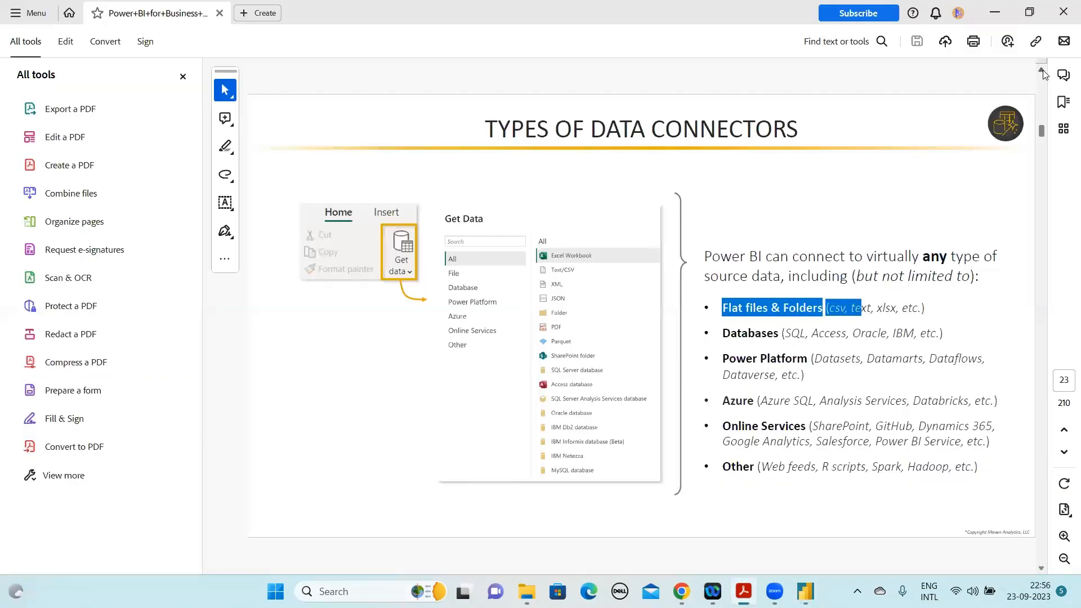
{"action": "left_click", "coordinate": [1042, 70]}
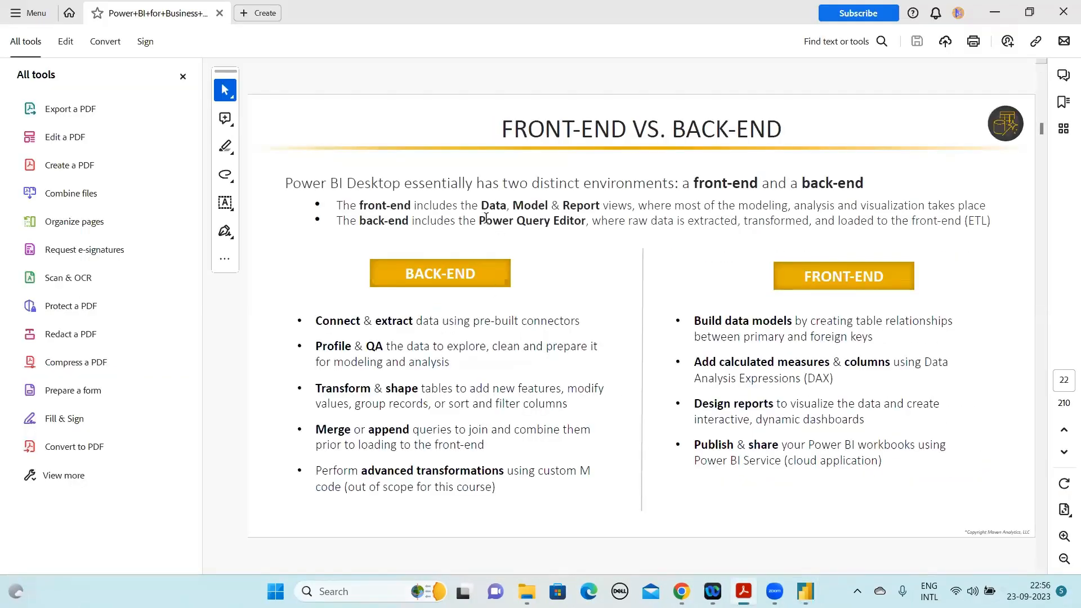
{"action": "left_click_drag", "start_coordinate": [484, 220], "coordinate": [544, 223]}
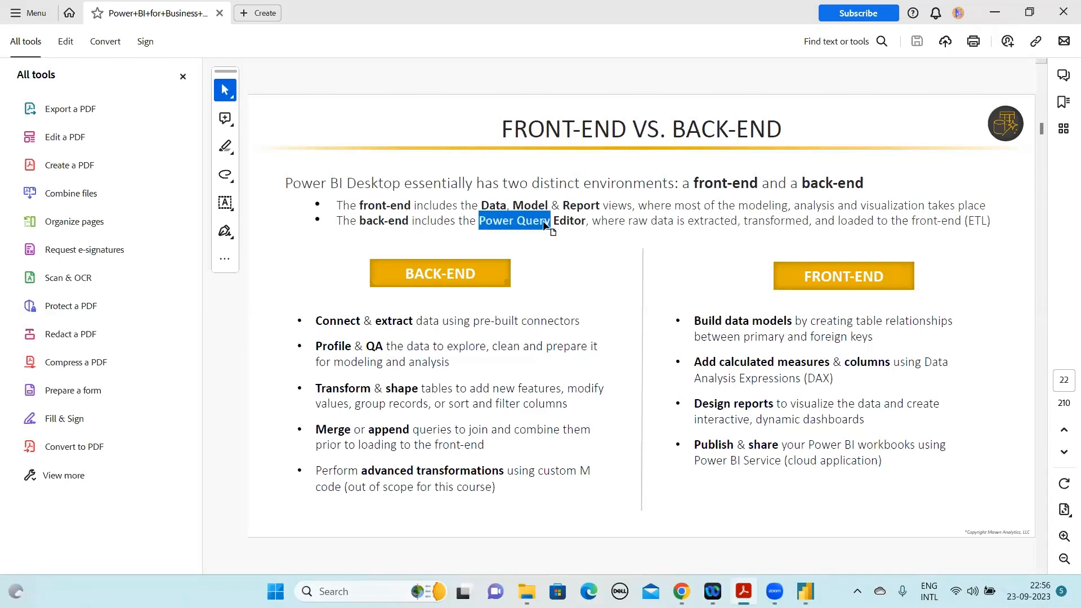
{"action": "left_click", "coordinate": [544, 222]}
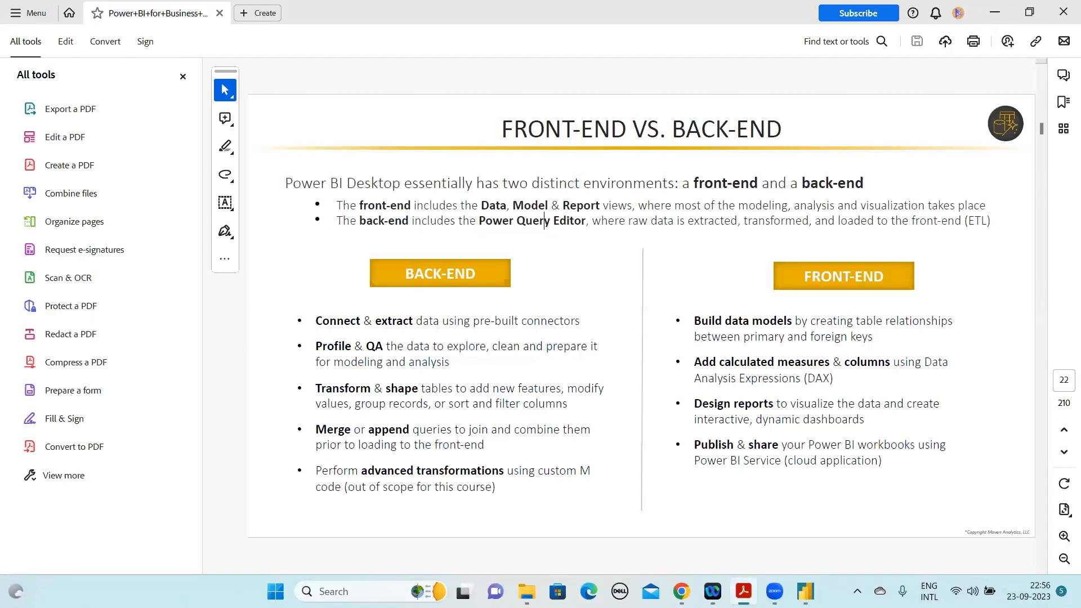
Switch to Power BI Desktop, open the AdventureWorks Sales Data 2020 preview in Power Query Editor and duplicate the OrderDate column
{"action": "left_click", "coordinate": [806, 592]}
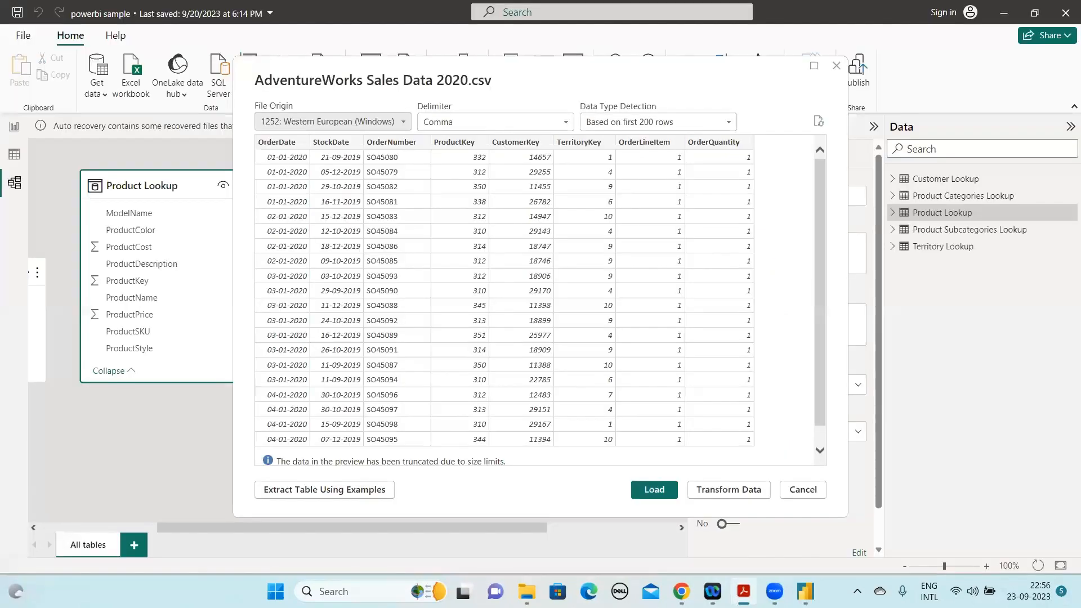
{"action": "left_click", "coordinate": [701, 496]}
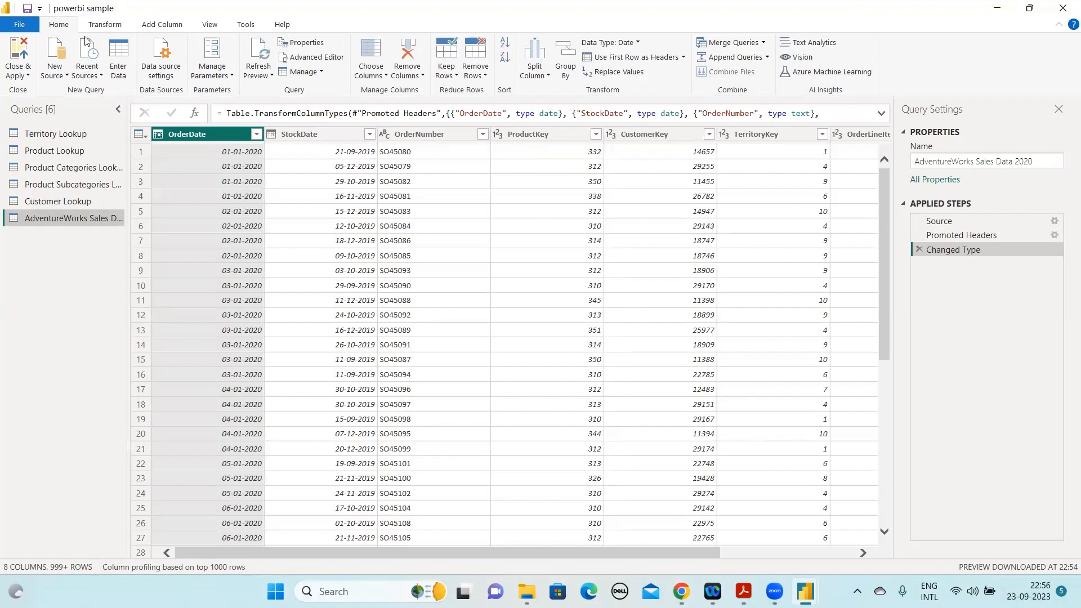
{"action": "left_click", "coordinate": [144, 29]}
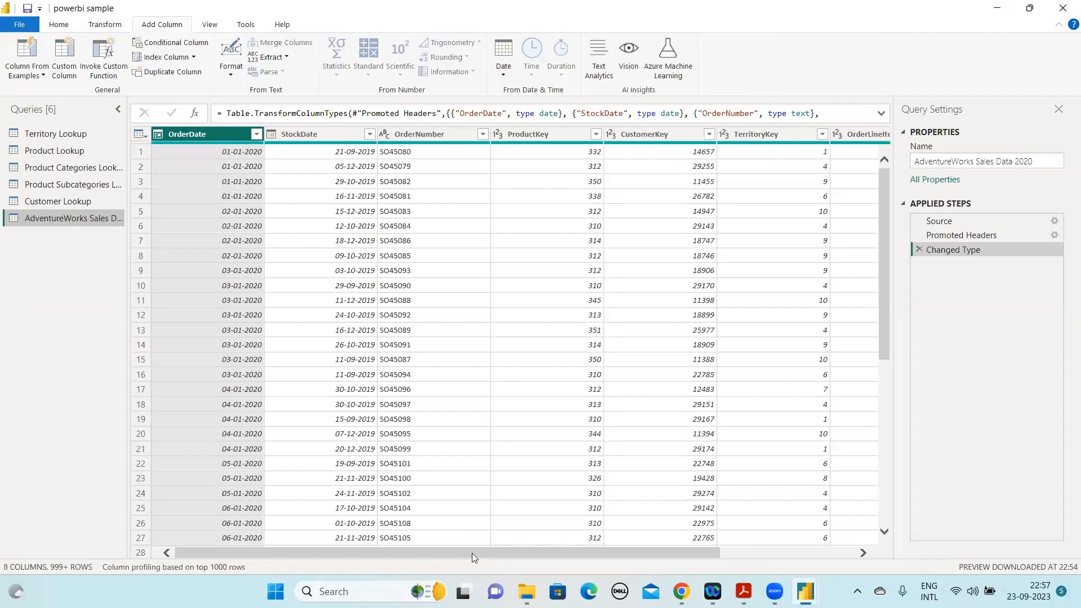
{"action": "scroll", "coordinate": [632, 549], "scroll_direction": "right", "scroll_amount": 3}
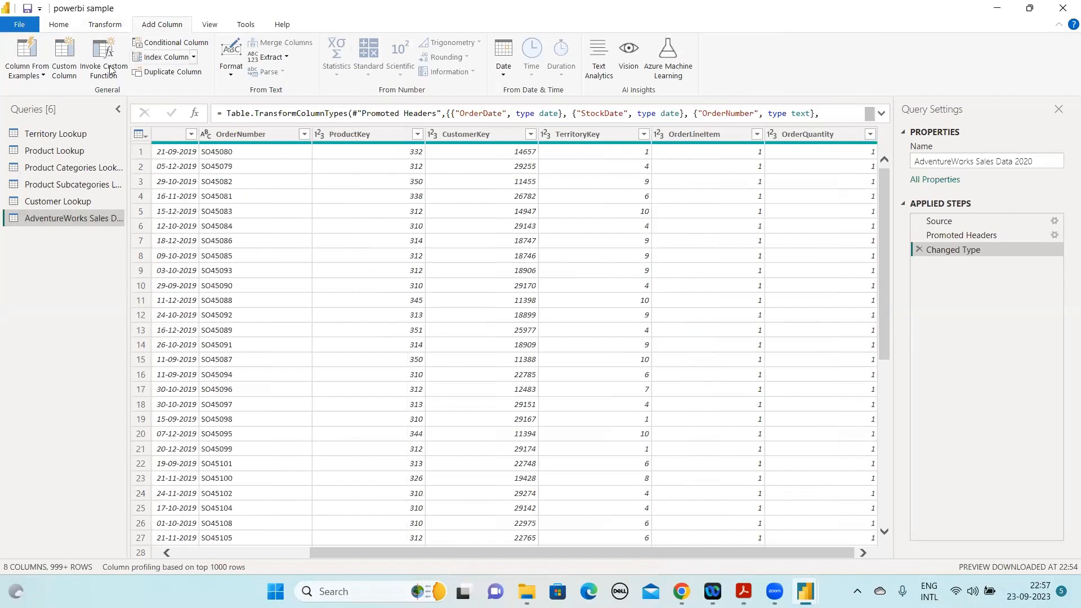
{"action": "left_click", "coordinate": [157, 71]}
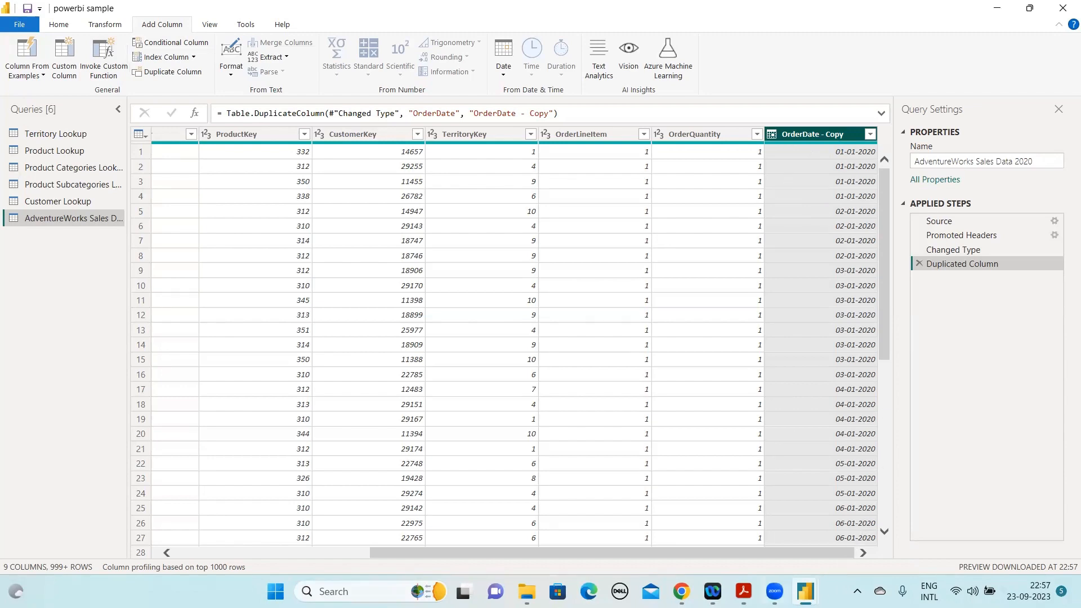
Switch to Adobe Acrobat and highlight the back-end and front-end descriptions on the Front-End vs. Back-End page
{"action": "left_click", "coordinate": [743, 591]}
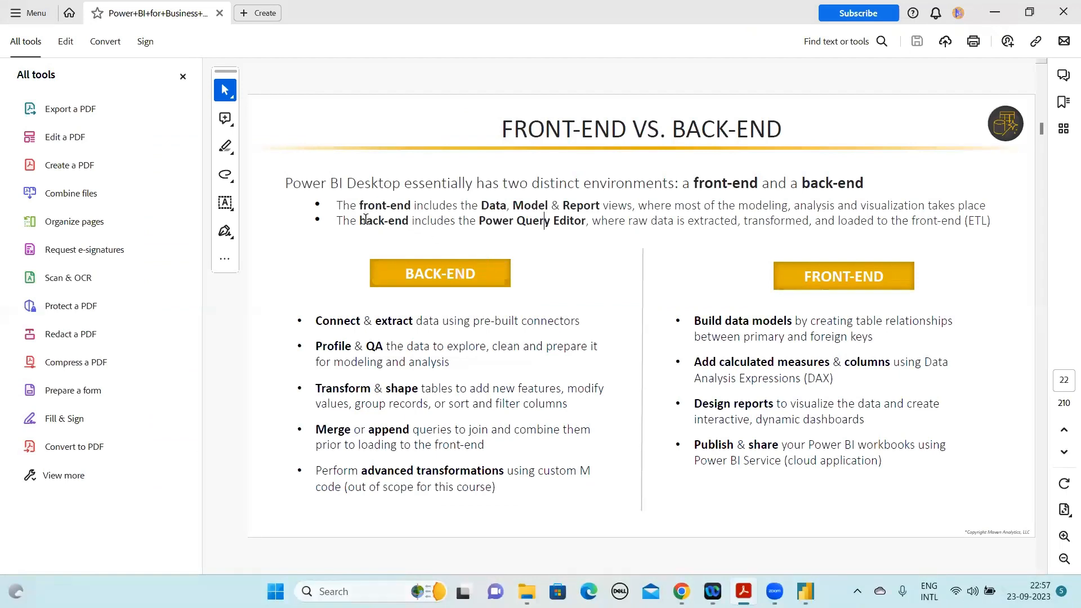
{"action": "left_click_drag", "start_coordinate": [359, 222], "coordinate": [785, 225]}
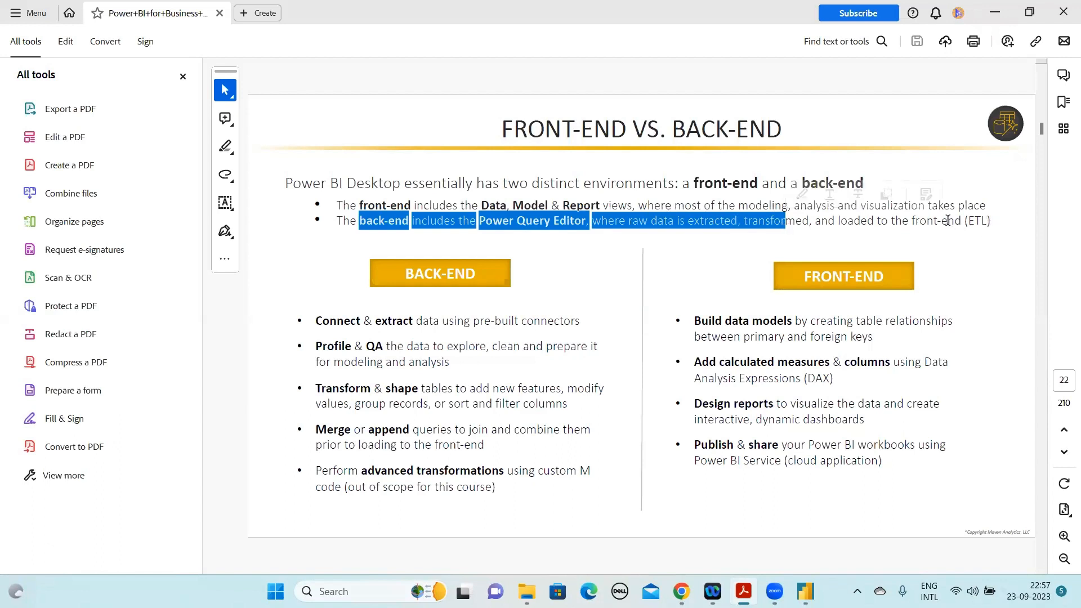
{"action": "left_click_drag", "start_coordinate": [947, 220], "coordinate": [990, 222]}
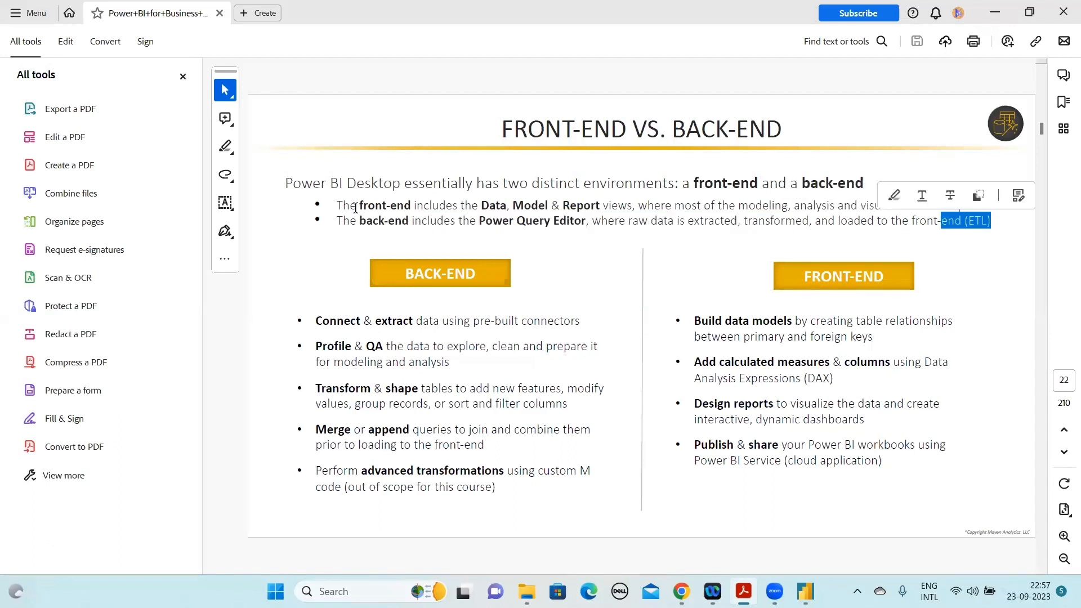
{"action": "left_click_drag", "start_coordinate": [355, 207], "coordinate": [435, 211]}
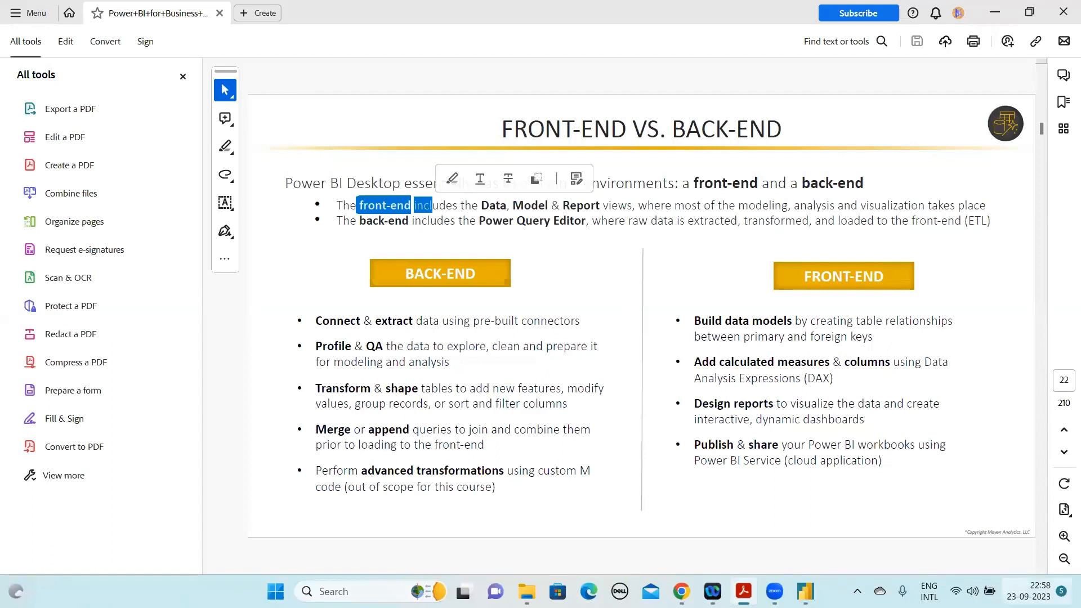
{"action": "mouse_move", "coordinate": [806, 591]}
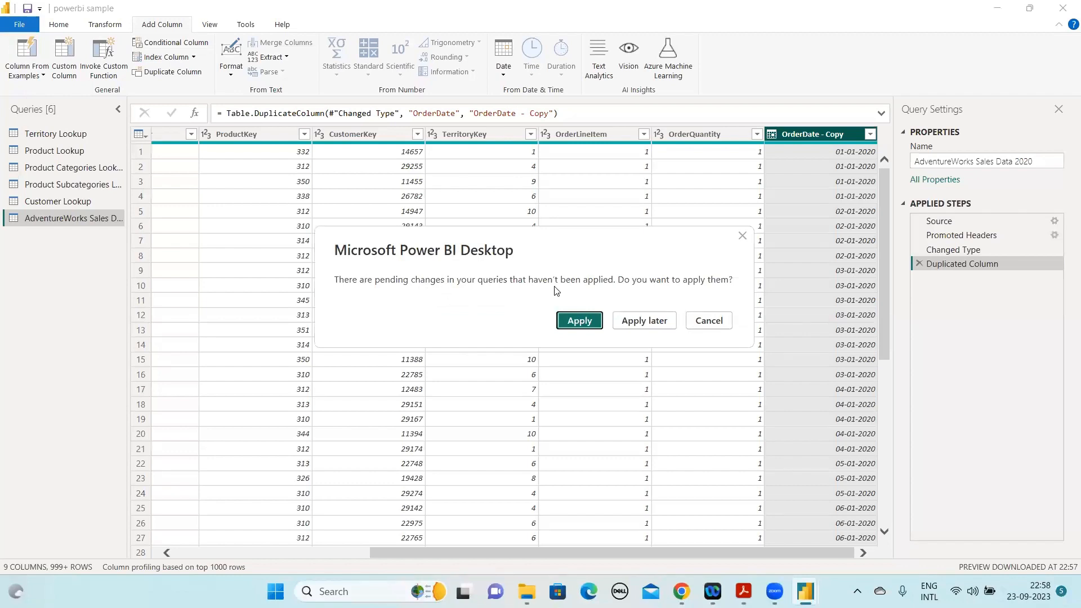
Apply the pending query changes and switch to Adobe Acrobat to enlarge the Power Query Editor page, checking the load progress
{"action": "left_click", "coordinate": [580, 321]}
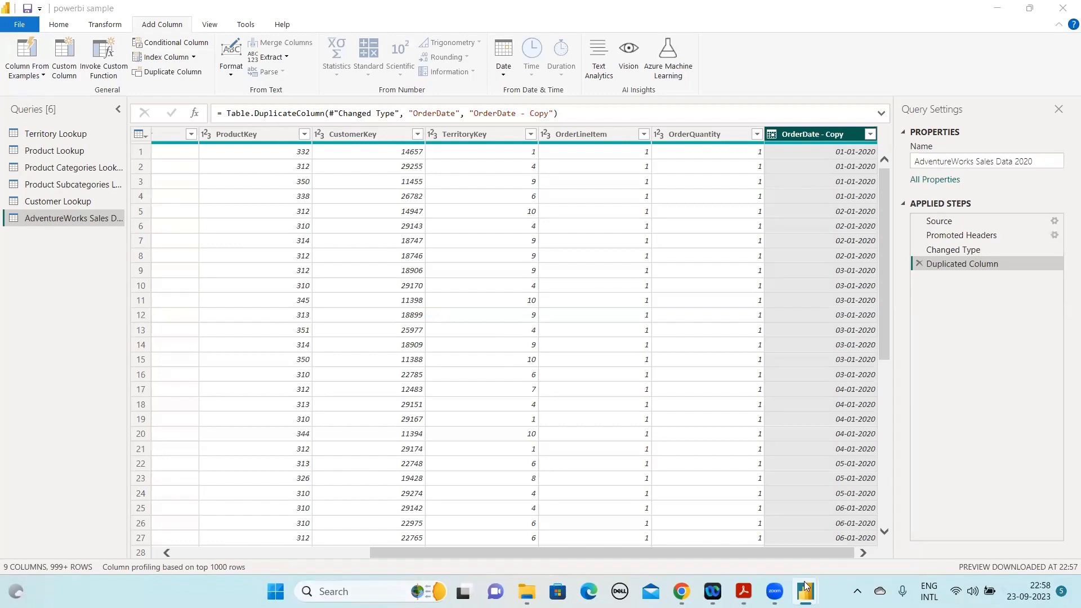
{"action": "mouse_move", "coordinate": [793, 575]}
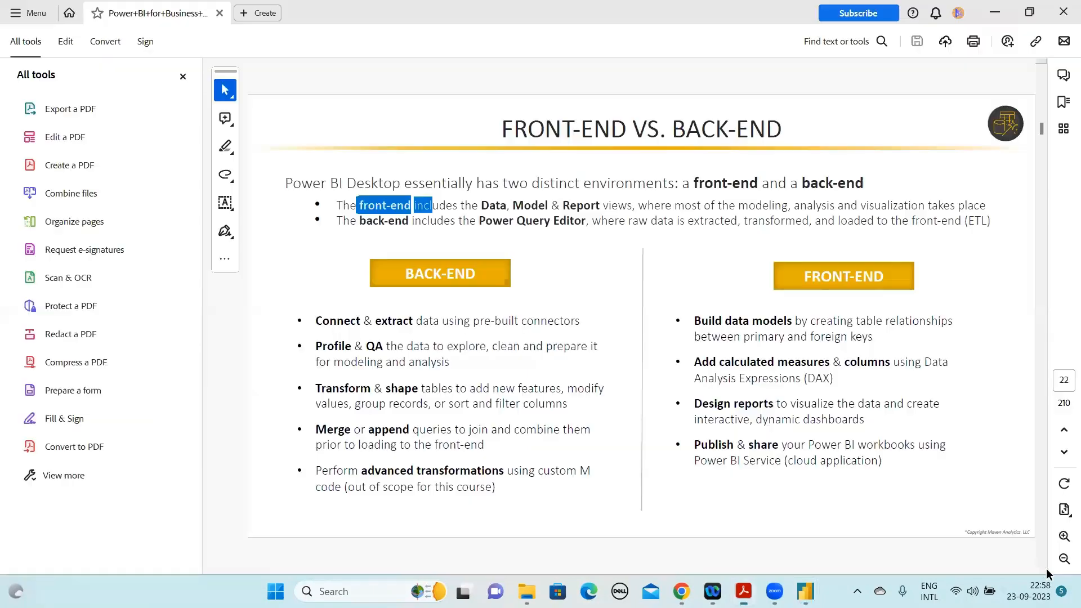
{"action": "key", "text": "alt+Tab"}
{"action": "double_click", "coordinate": [1043, 570]}
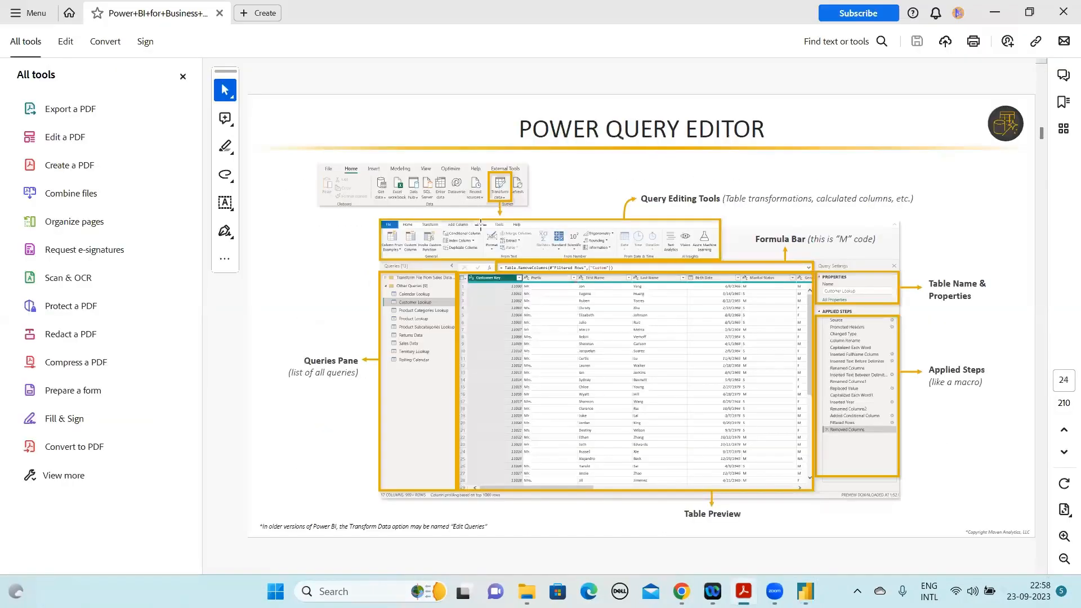
{"action": "left_click", "coordinate": [1062, 537]}
{"action": "left_click", "coordinate": [495, 211]}
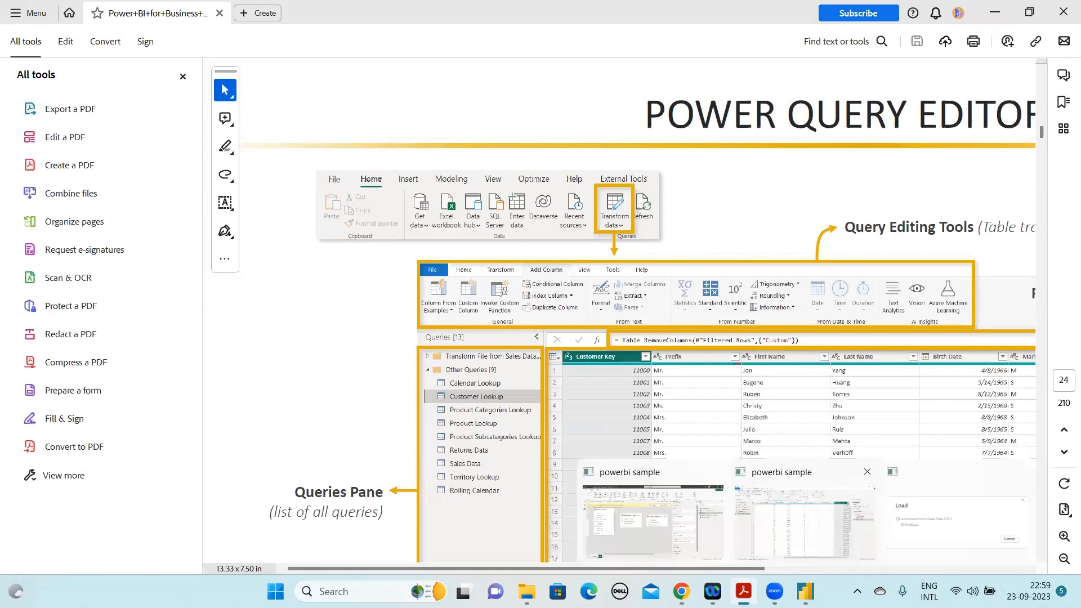
{"action": "mouse_move", "coordinate": [767, 483]}
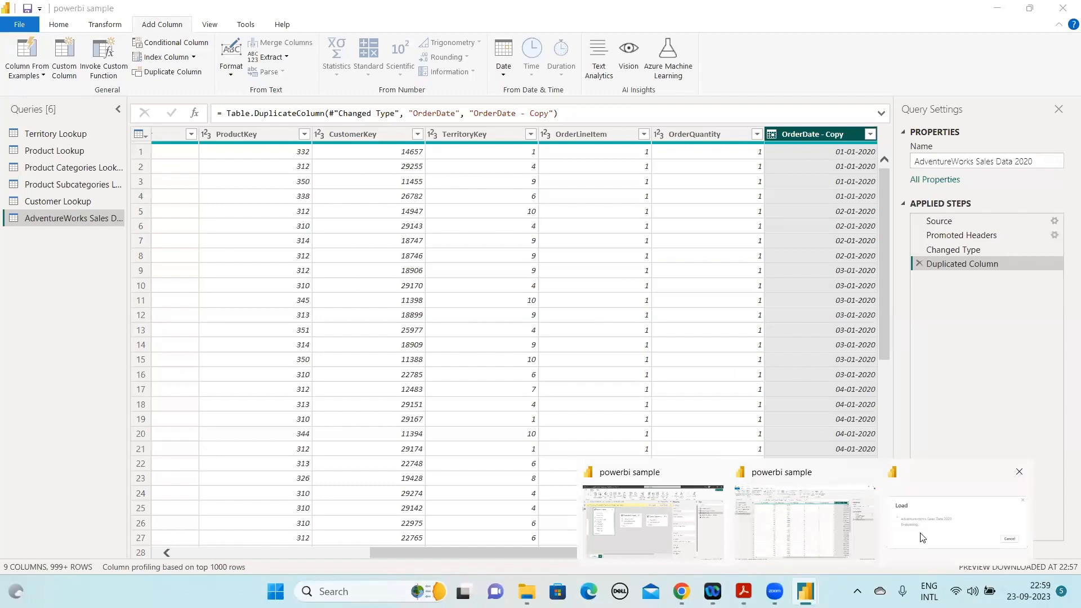
{"action": "mouse_move", "coordinate": [922, 538]}
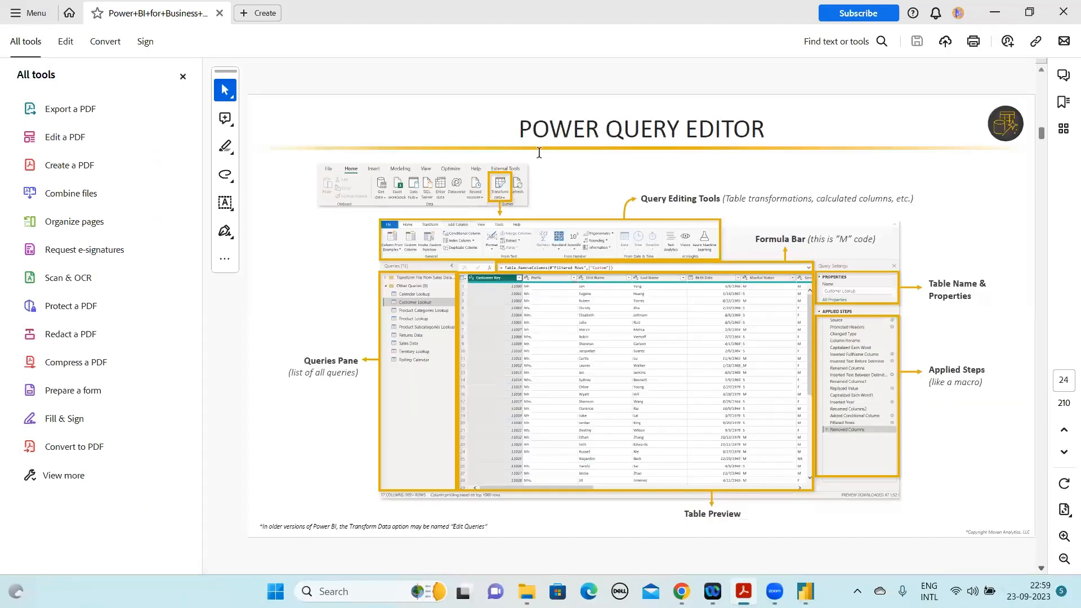
On the Query Editing Tools page, highlight TRANSFORM and "modify existing columns", and check the data load in Power BI Desktop
{"action": "scroll", "coordinate": [539, 152], "scroll_direction": "down", "scroll_amount": 2}
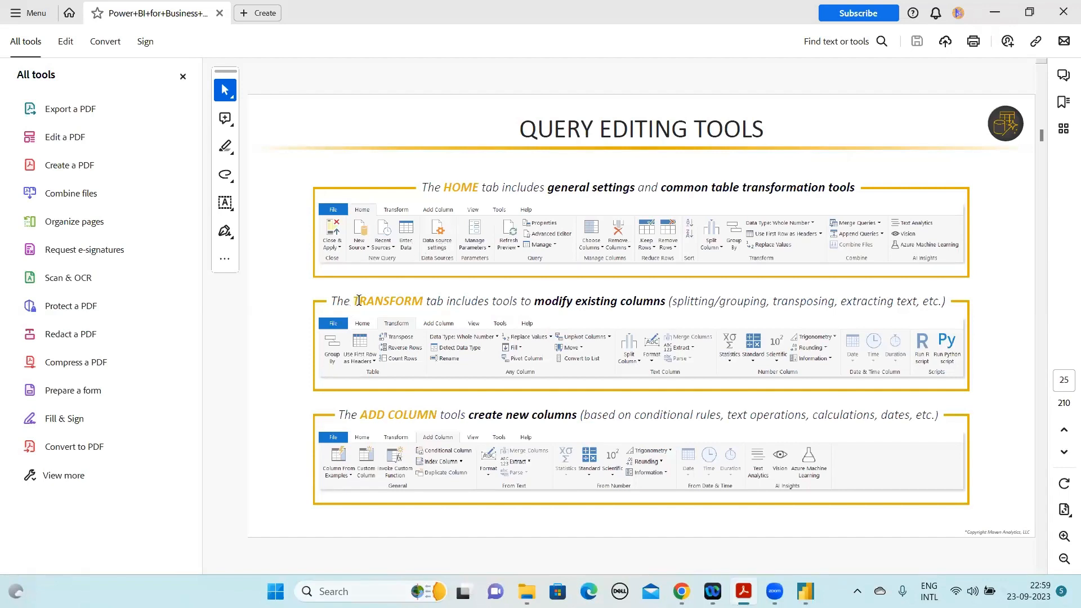
{"action": "left_click_drag", "start_coordinate": [351, 304], "coordinate": [413, 307]}
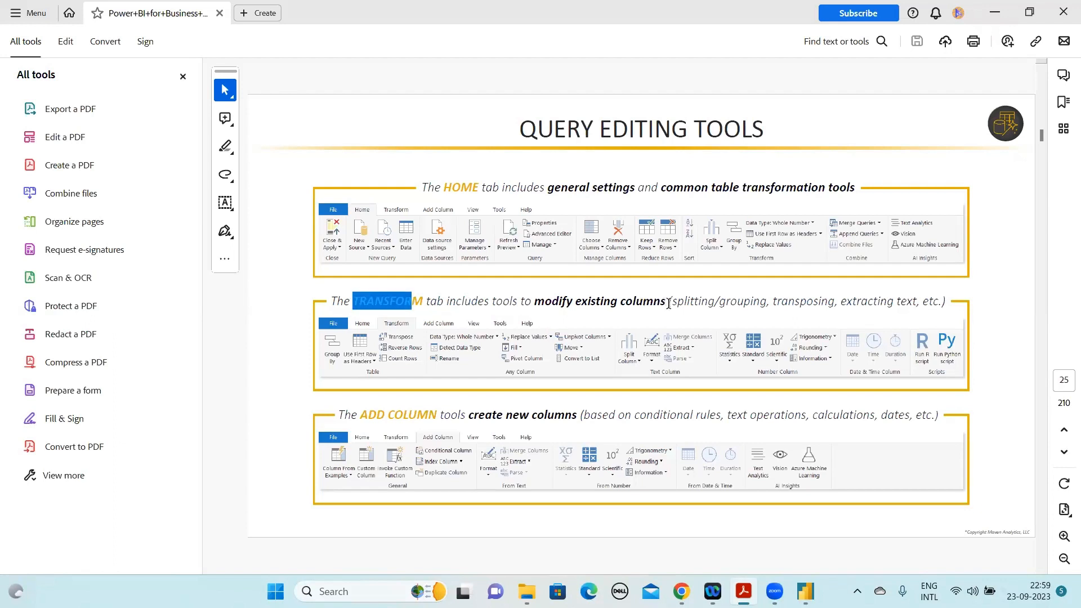
{"action": "left_click_drag", "start_coordinate": [551, 301], "coordinate": [552, 314]}
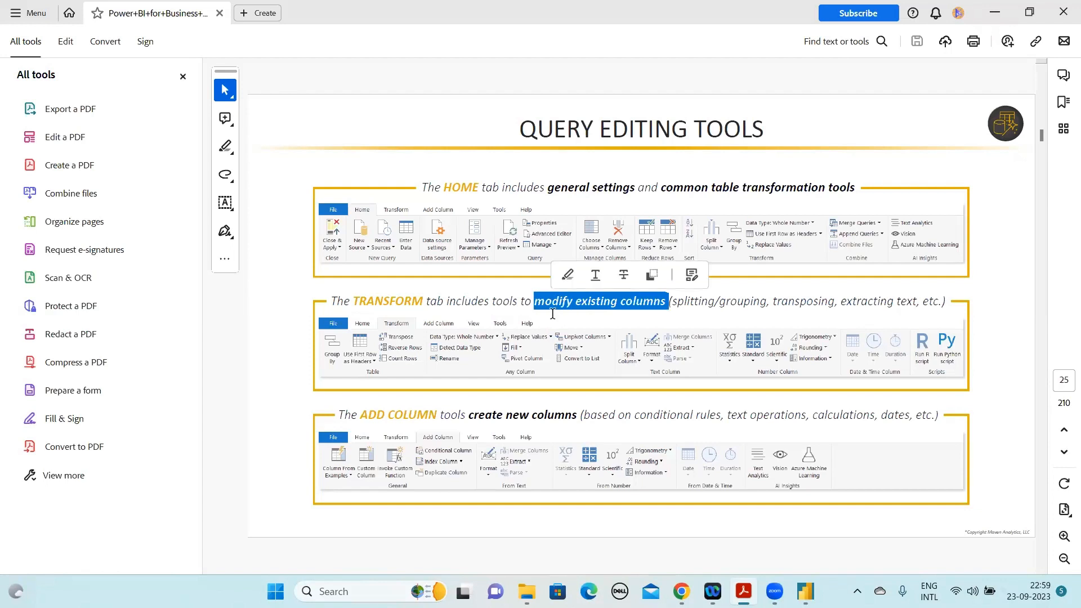
{"action": "double_click", "coordinate": [552, 314]}
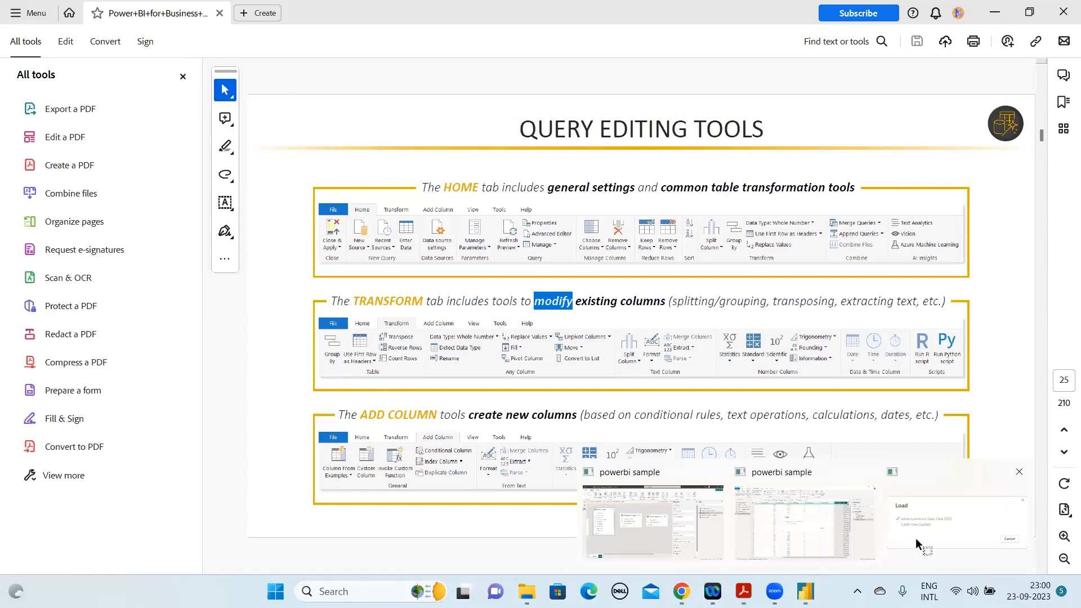
{"action": "left_click", "coordinate": [801, 537]}
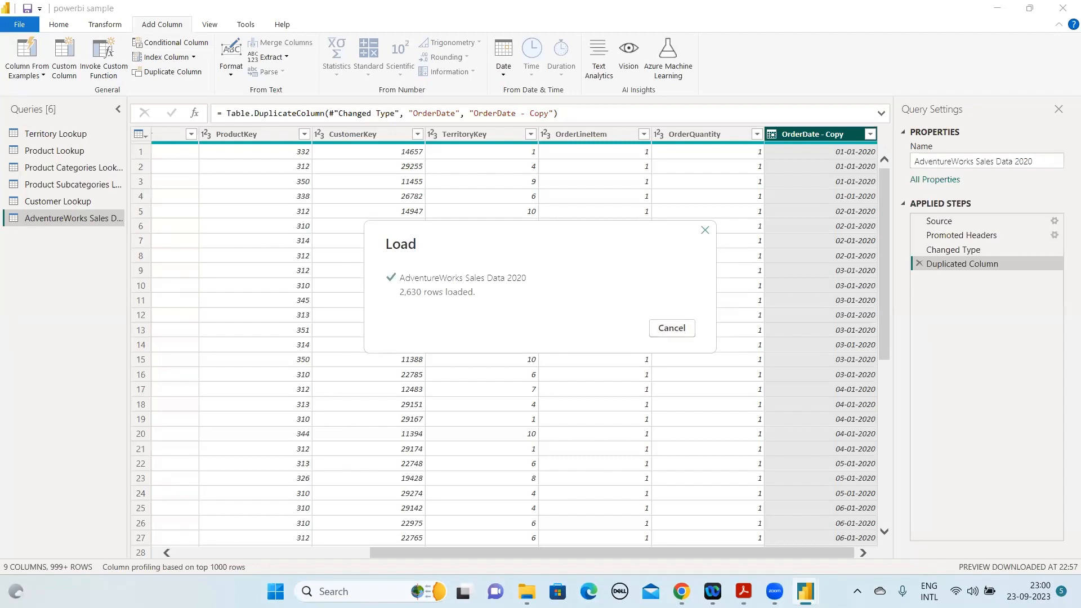
{"action": "key", "text": "alt+Tab"}
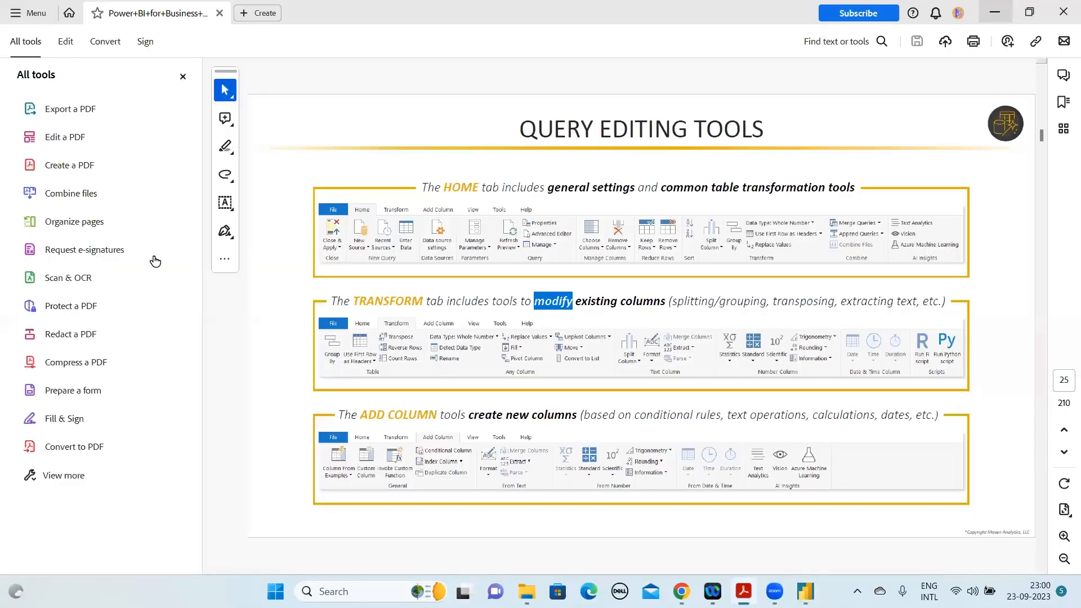
Highlight the title of the Basic Table Transformations page and return to the Power Query Editor page
{"action": "left_click", "coordinate": [1039, 567]}
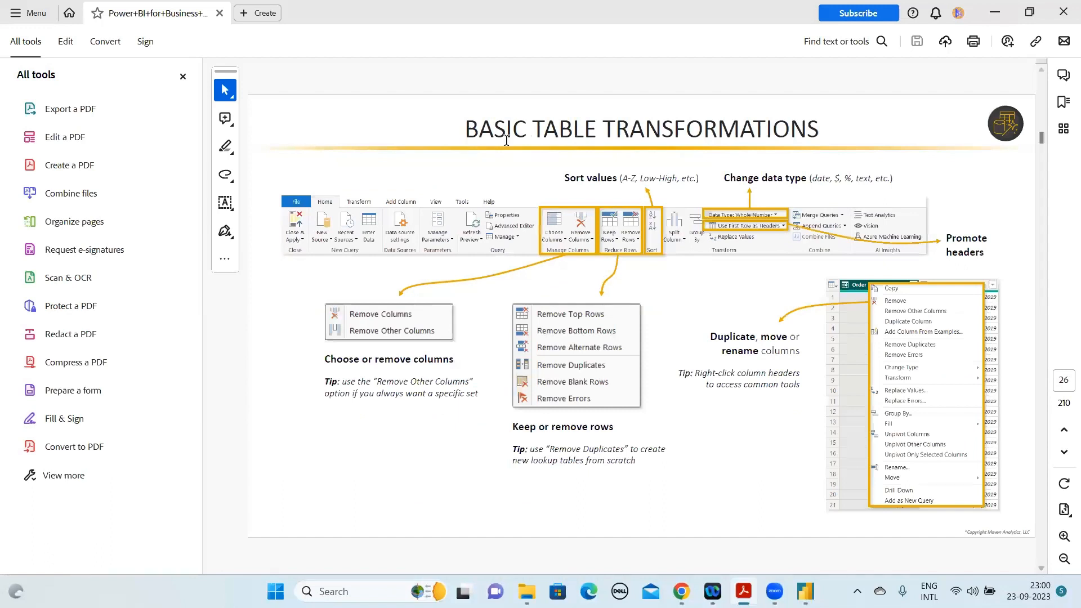
{"action": "left_click_drag", "start_coordinate": [471, 125], "coordinate": [687, 140]}
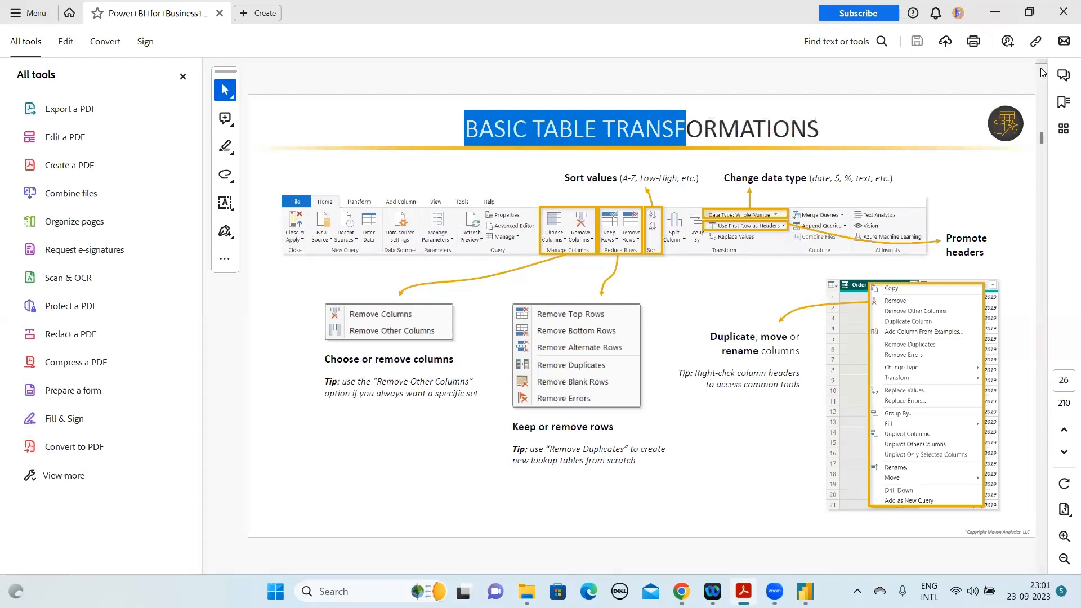
{"action": "scroll", "coordinate": [1042, 72], "scroll_direction": "up", "scroll_amount": 1}
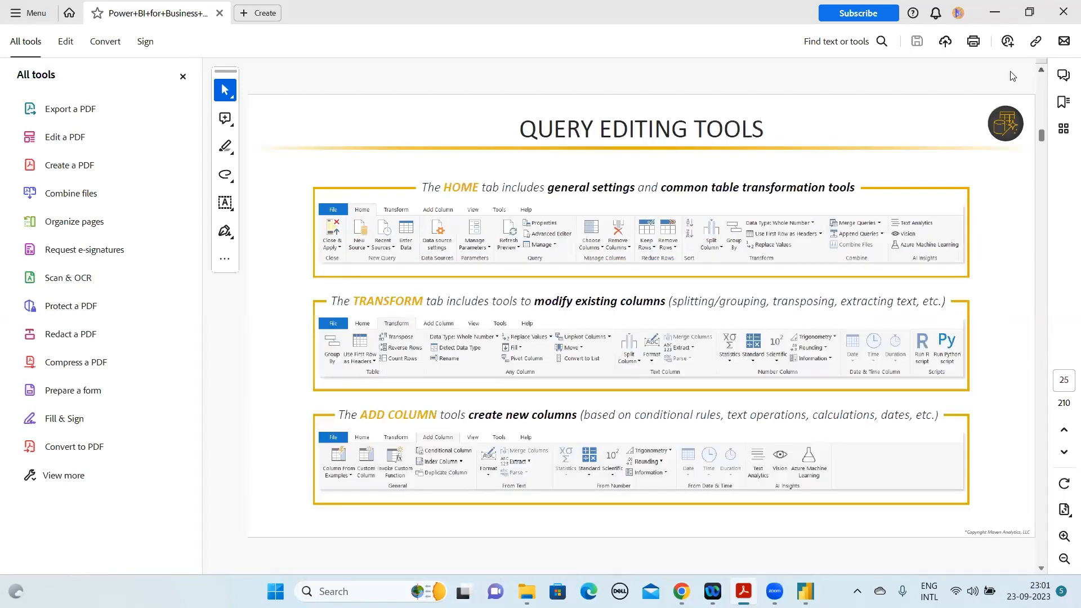
{"action": "scroll", "coordinate": [1042, 70], "scroll_direction": "up", "scroll_amount": 1}
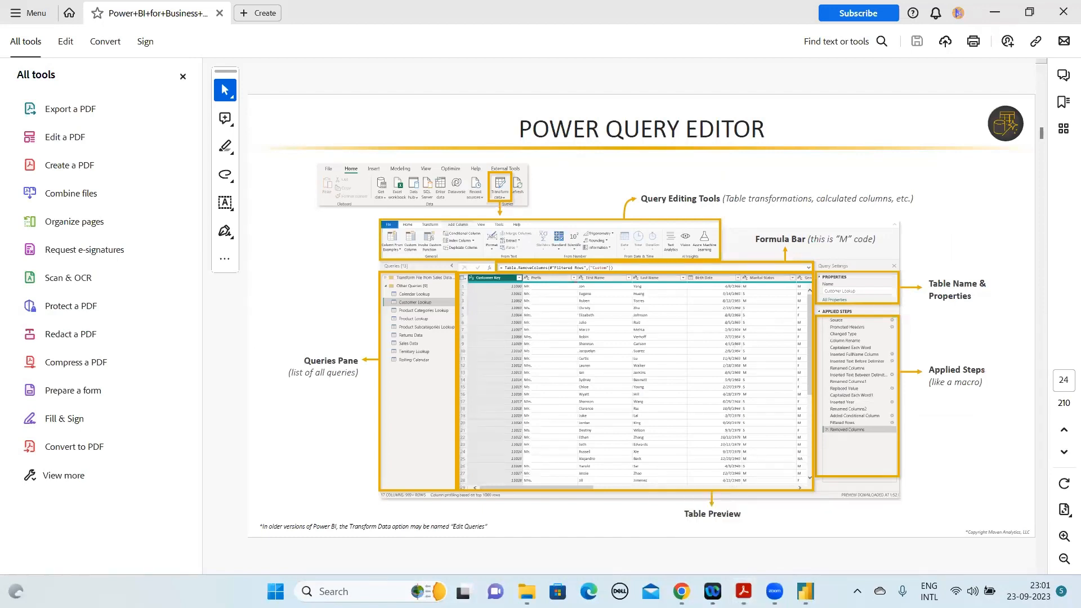
Switch to the Power Query Editor window, and close it while applying the query changes with Close & Apply
{"action": "mouse_move", "coordinate": [805, 592]}
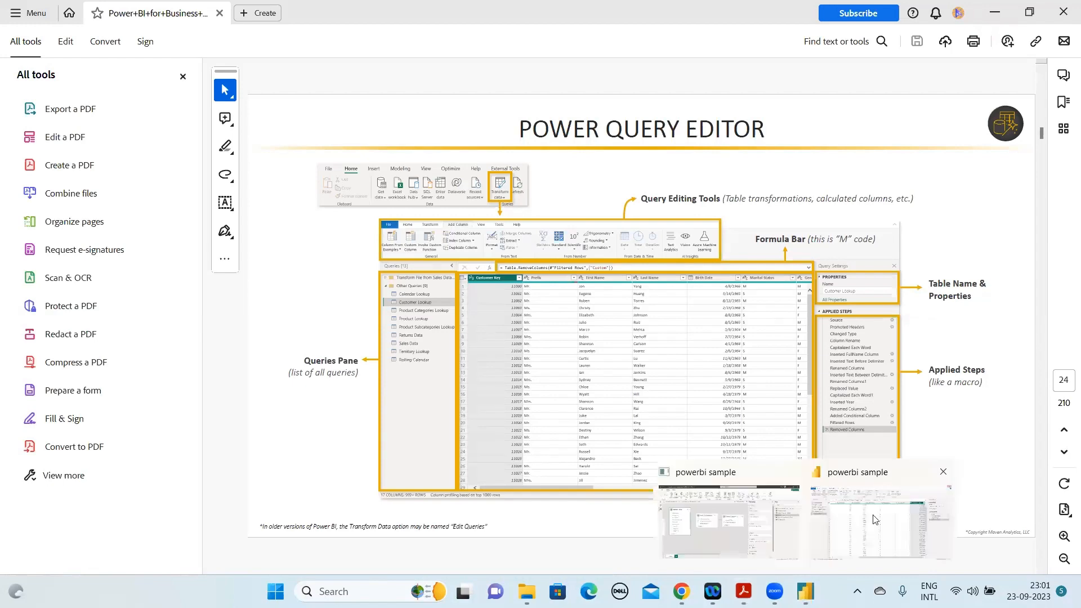
{"action": "left_click", "coordinate": [874, 518]}
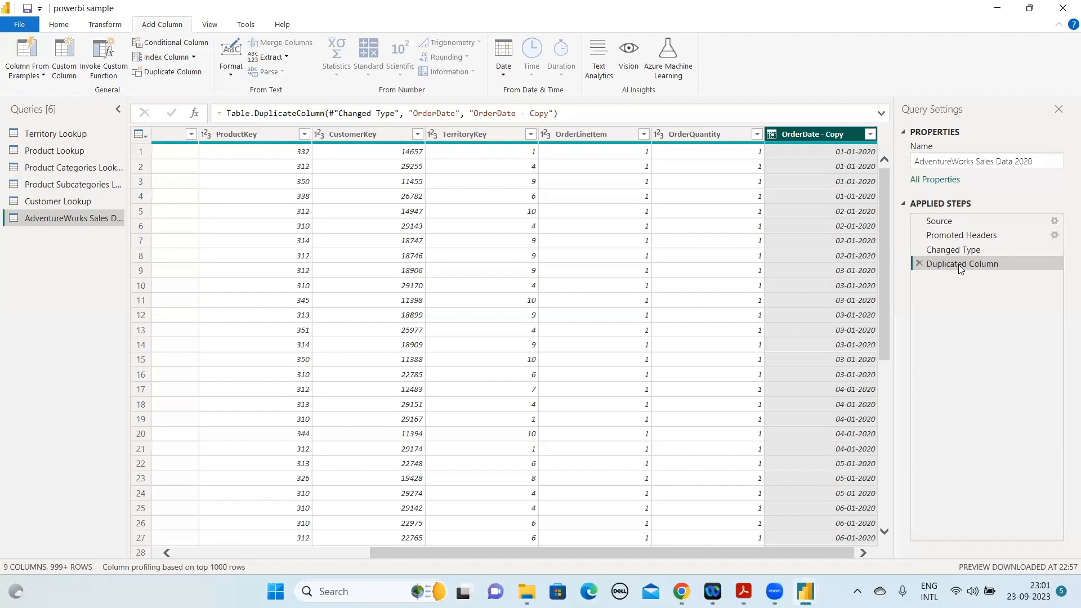
{"action": "left_click", "coordinate": [58, 26]}
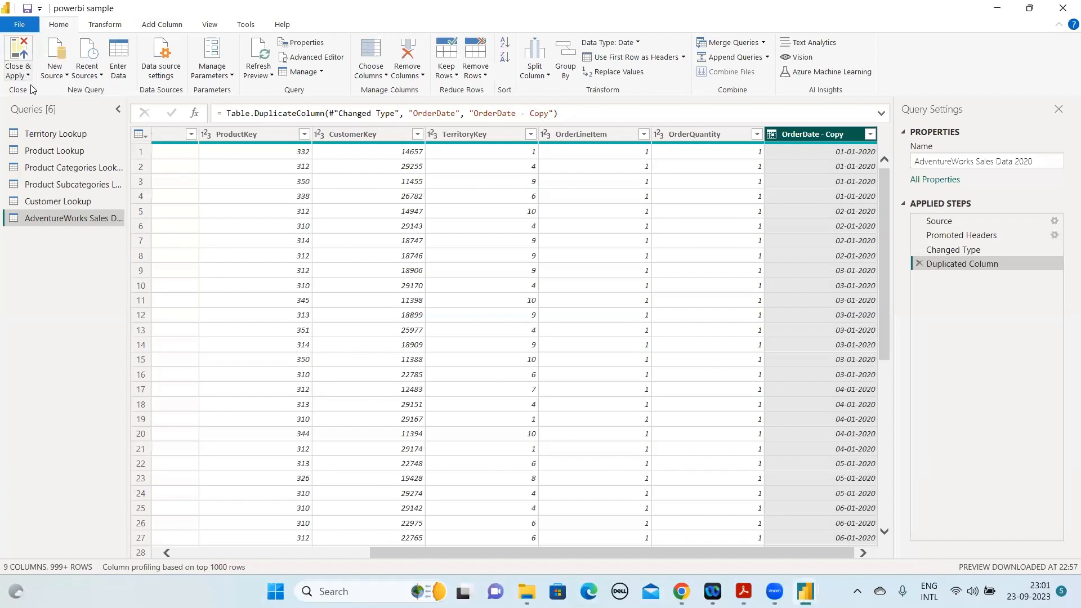
{"action": "left_click", "coordinate": [31, 90]}
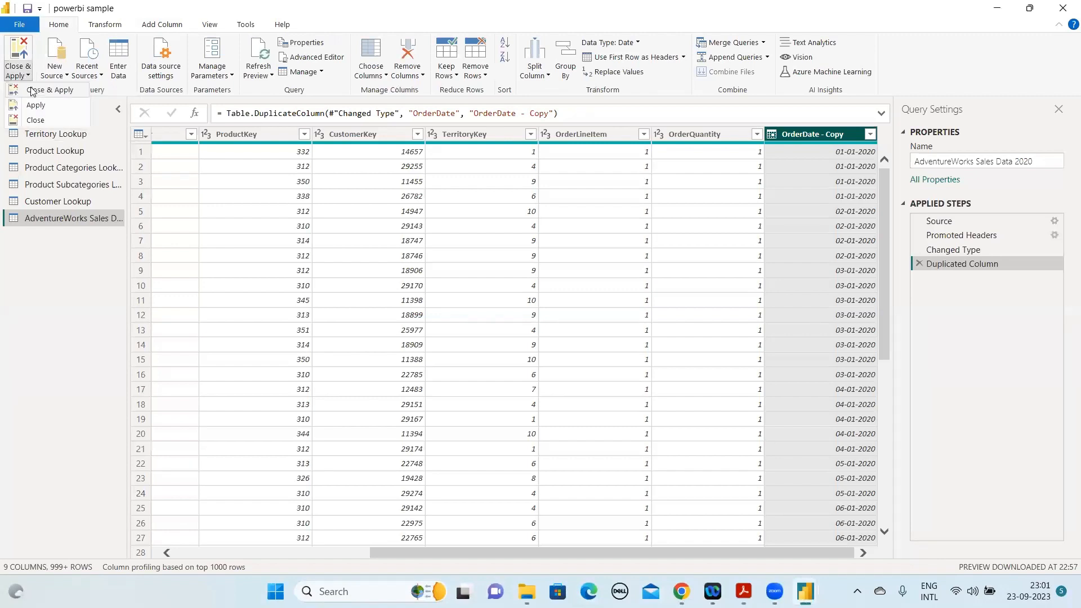
{"action": "left_click", "coordinate": [32, 90]}
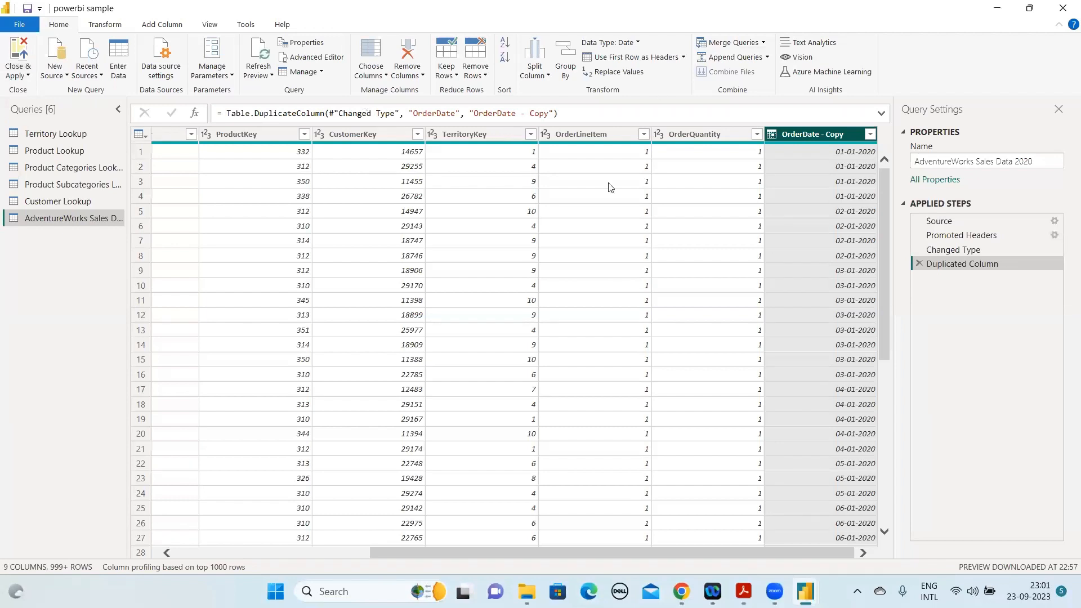
Switch to Adobe Acrobat and review the pages from Power Query Editor to Solution: Table Transformations, returning to Query Editing Tools
{"action": "mouse_move", "coordinate": [794, 586]}
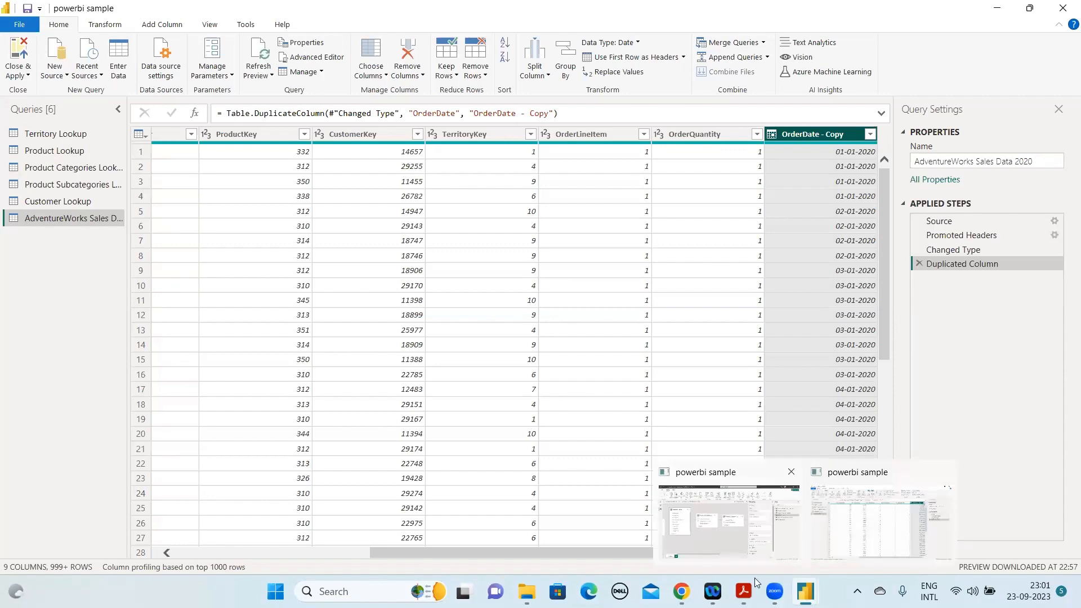
{"action": "left_click", "coordinate": [745, 589]}
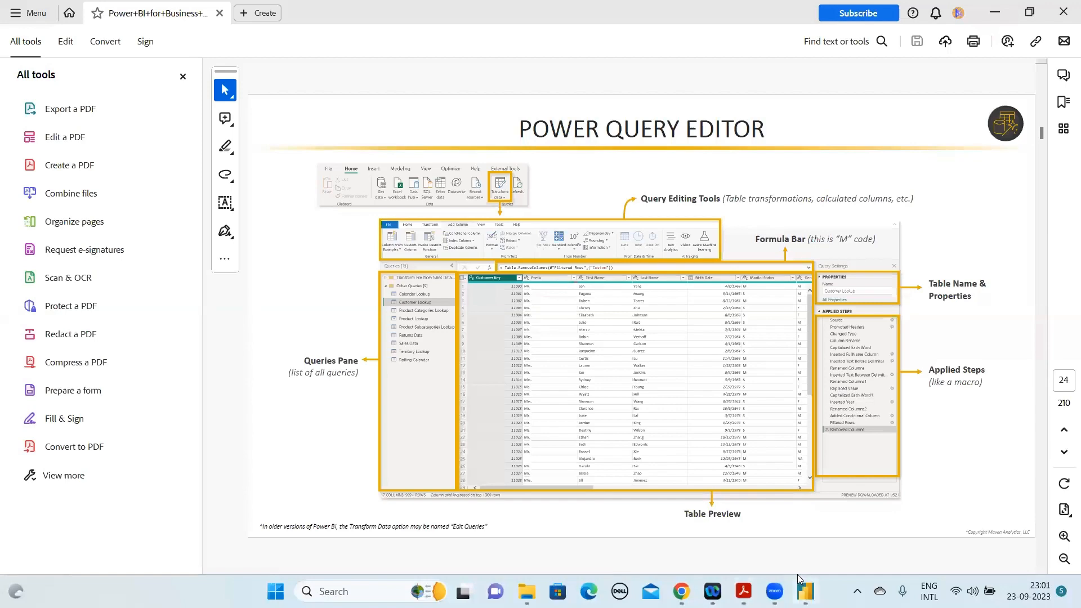
{"action": "left_click", "coordinate": [1042, 569]}
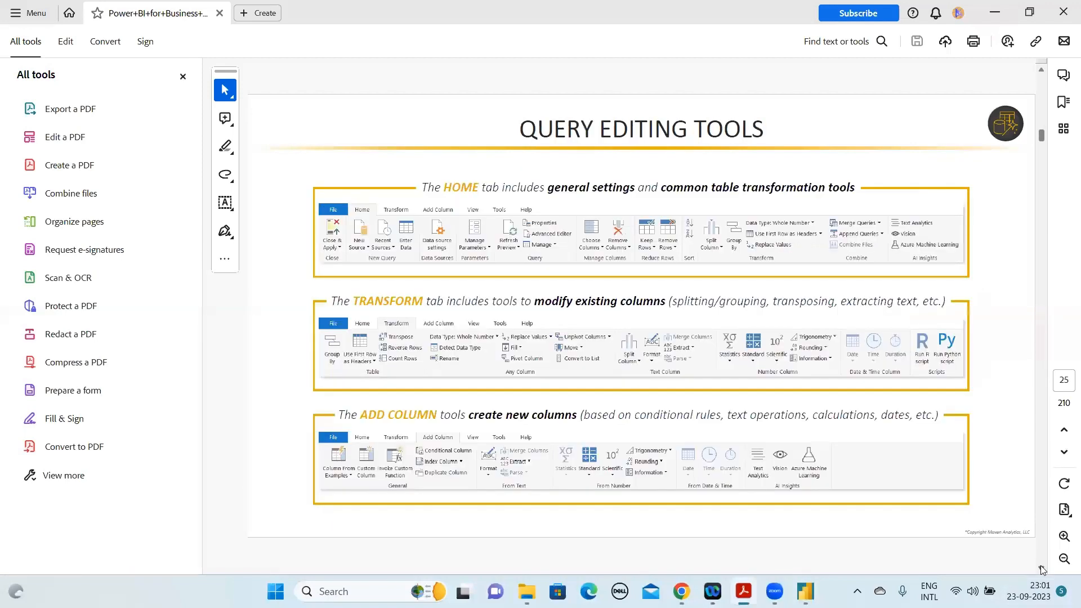
{"action": "left_click", "coordinate": [1042, 570]}
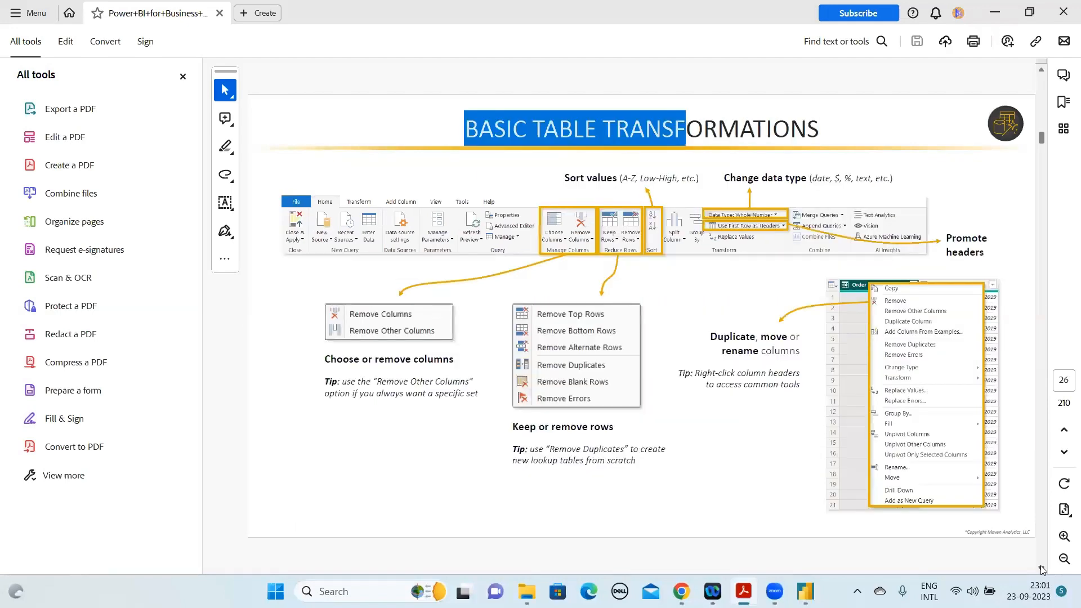
{"action": "left_click", "coordinate": [1042, 570]}
{"action": "left_click", "coordinate": [1042, 570]}
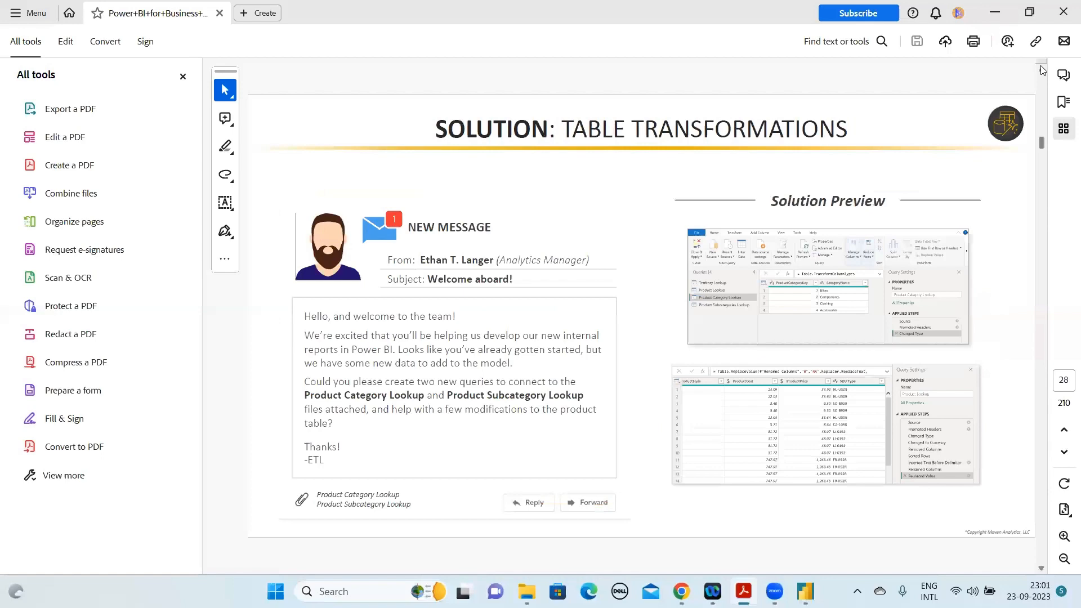
{"action": "scroll", "coordinate": [1042, 70], "scroll_direction": "up", "scroll_amount": 1}
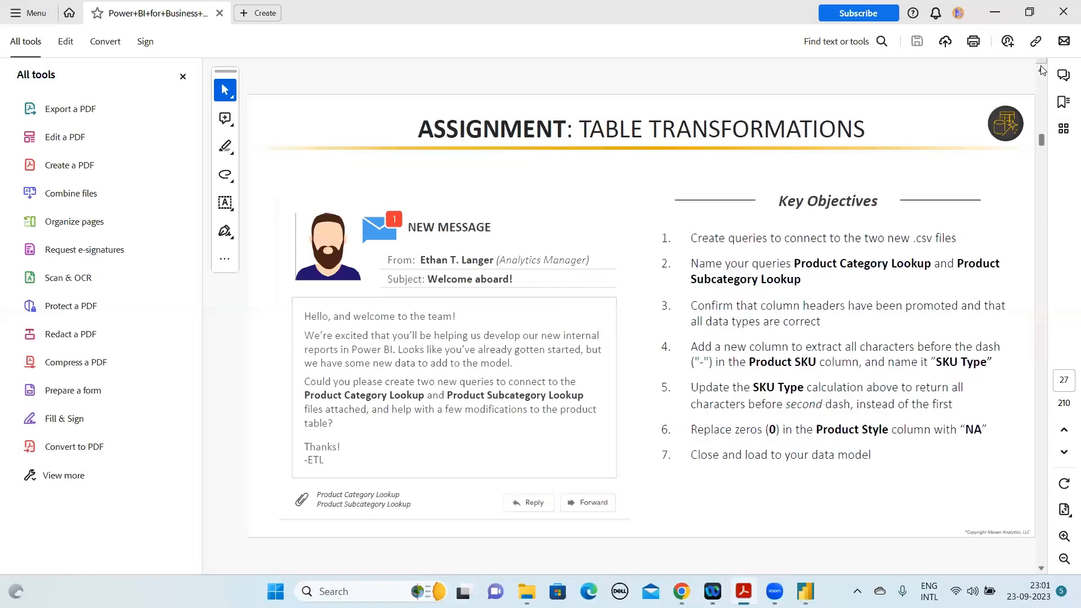
{"action": "scroll", "coordinate": [798, 547], "scroll_direction": "up", "scroll_amount": 1}
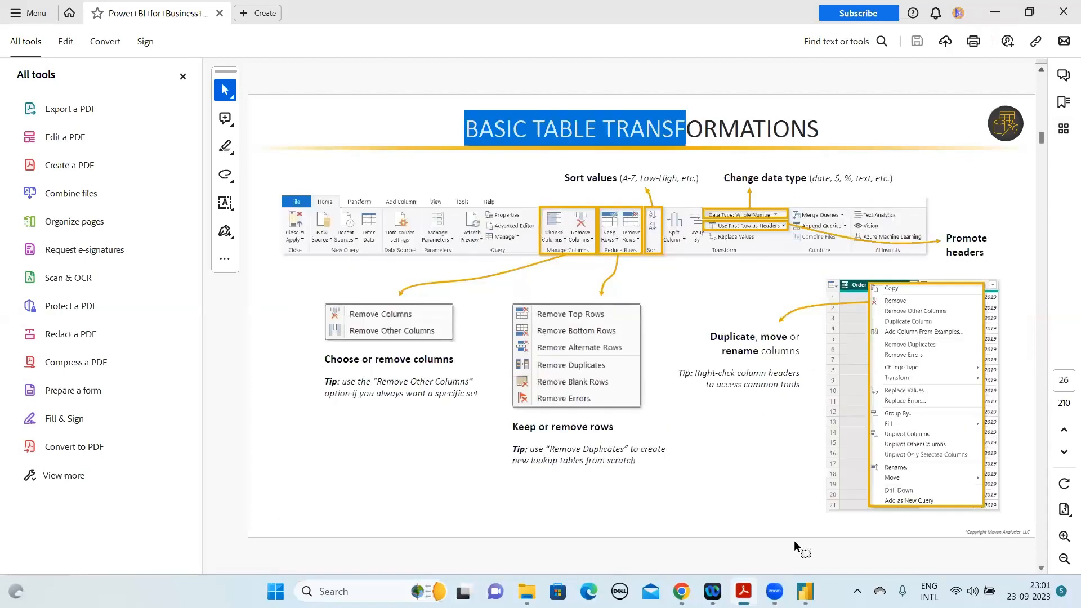
{"action": "scroll", "coordinate": [794, 540], "scroll_direction": "up", "scroll_amount": 1}
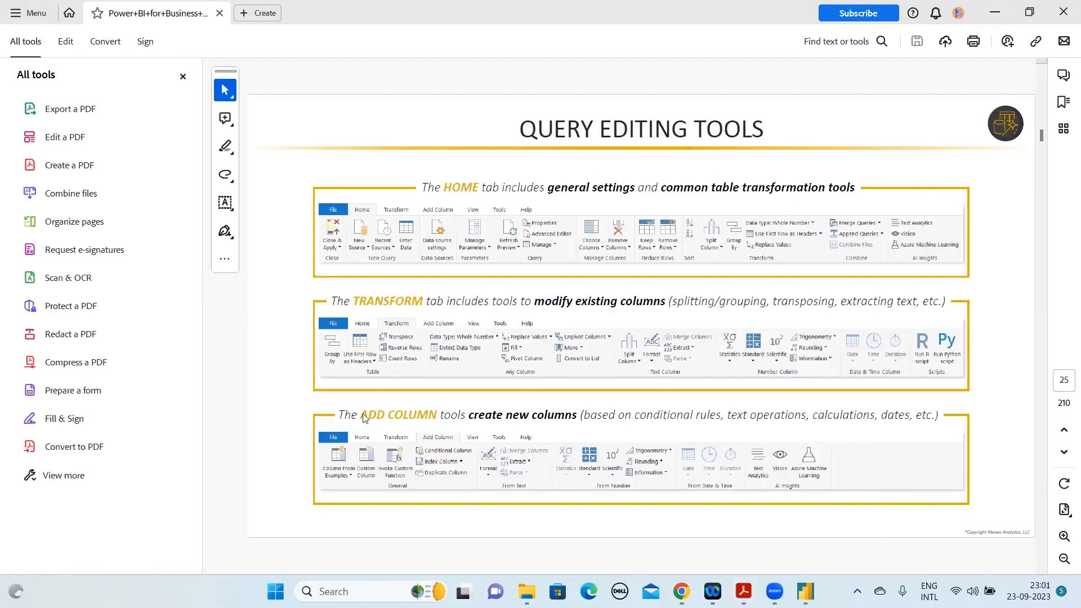
Switch to Power BI Desktop's model view and save the powerbi sample file
{"action": "left_click", "coordinate": [806, 592]}
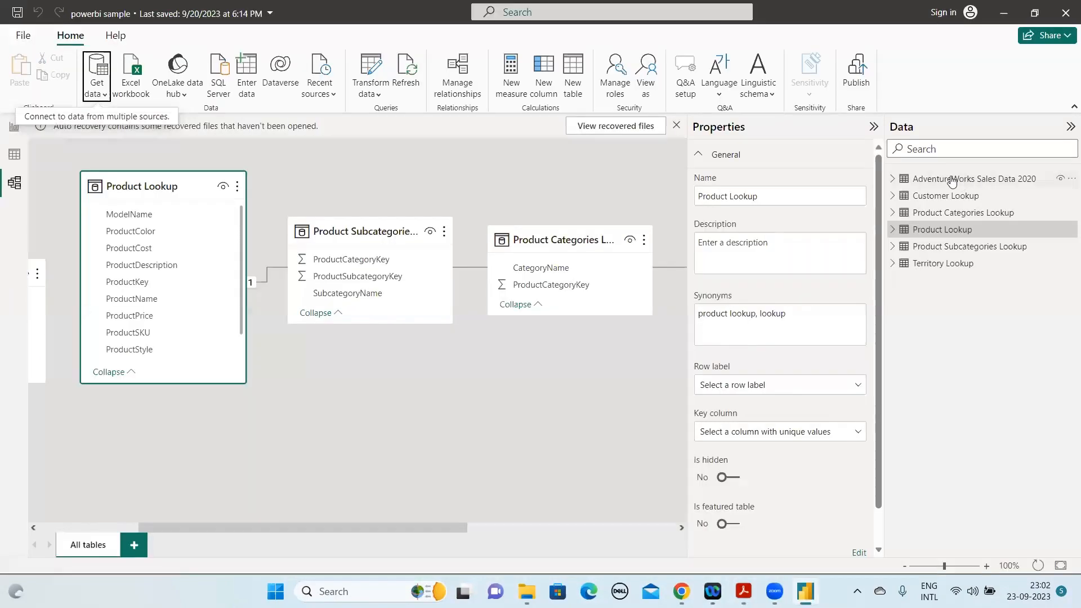
{"action": "mouse_move", "coordinate": [953, 180]}
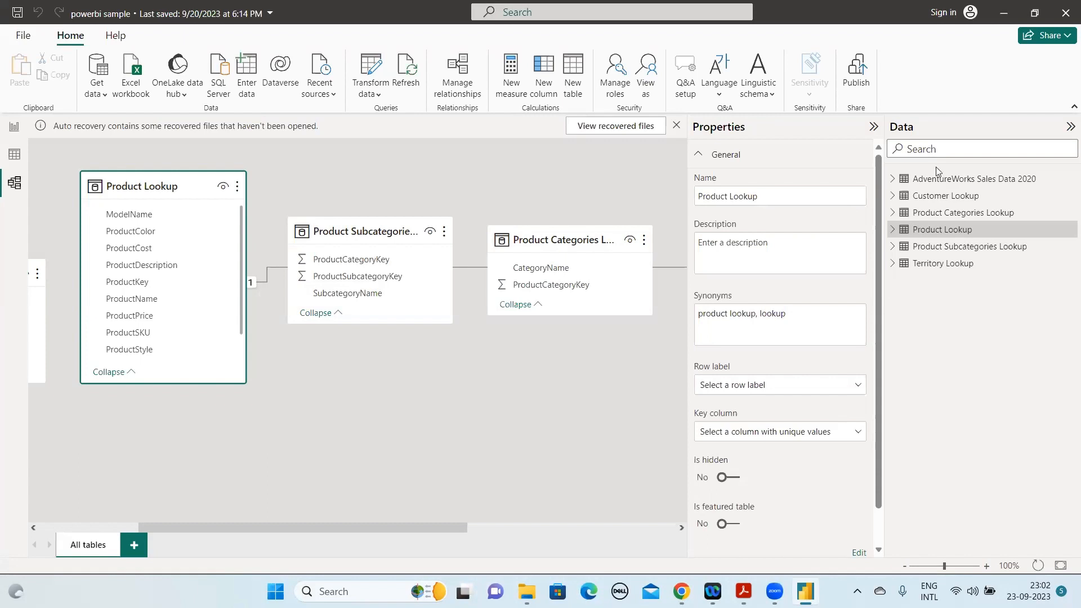
{"action": "key", "text": "ctrl+s"}
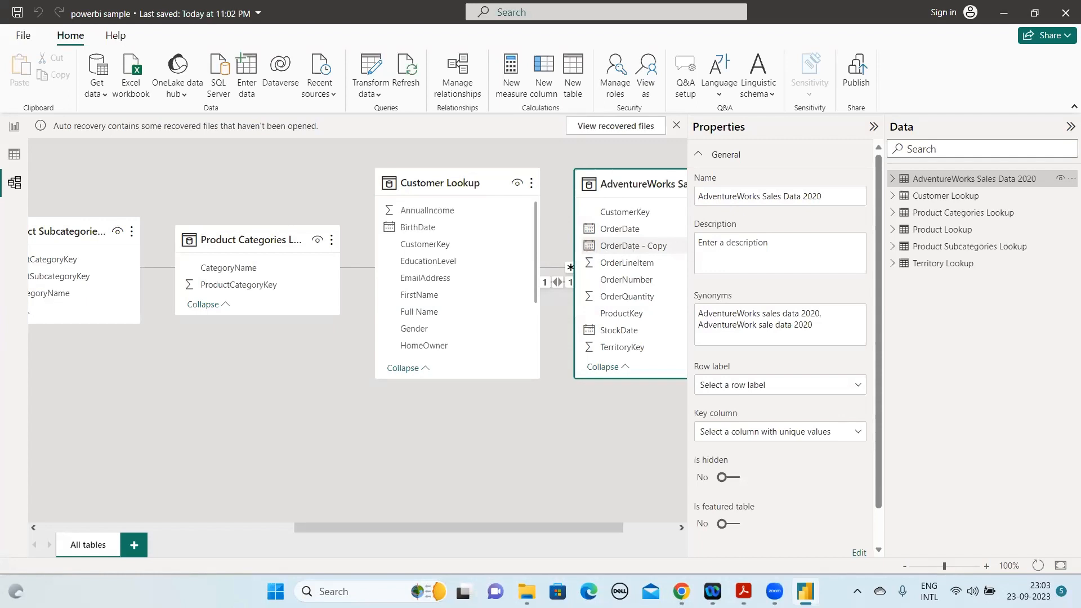
Switch to File Explorer and open the AdventureWorks Raw Data folder to view its CSV files
{"action": "mouse_move", "coordinate": [526, 591]}
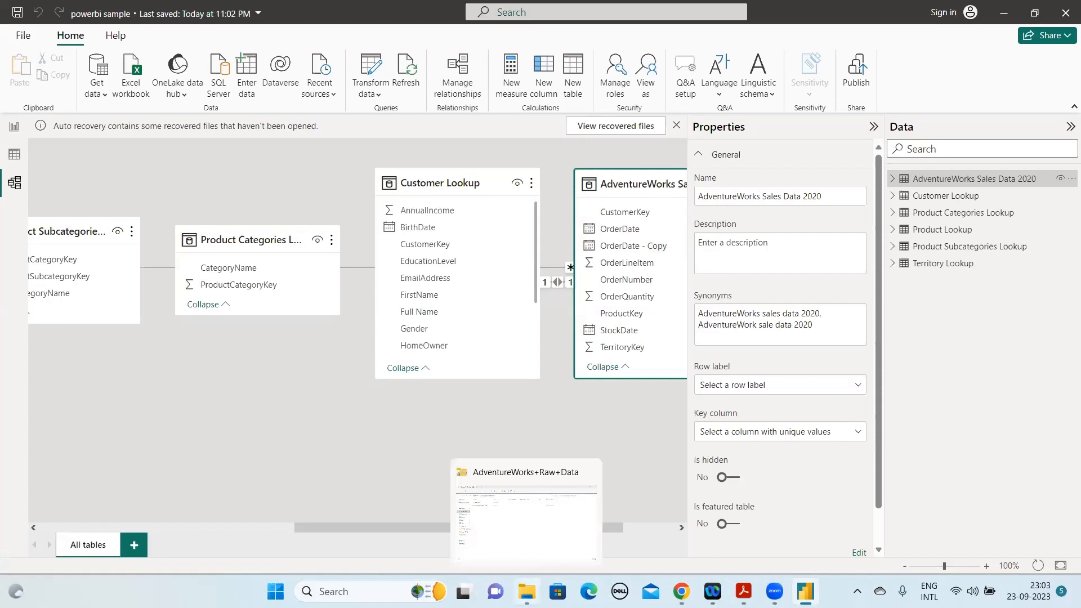
{"action": "left_click", "coordinate": [527, 506]}
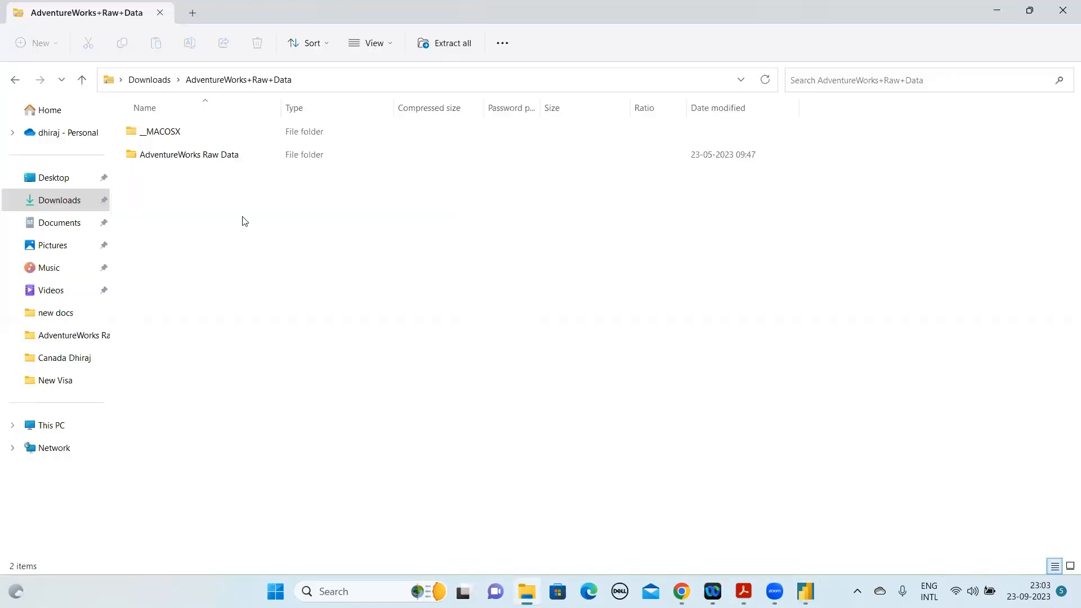
{"action": "double_click", "coordinate": [226, 158]}
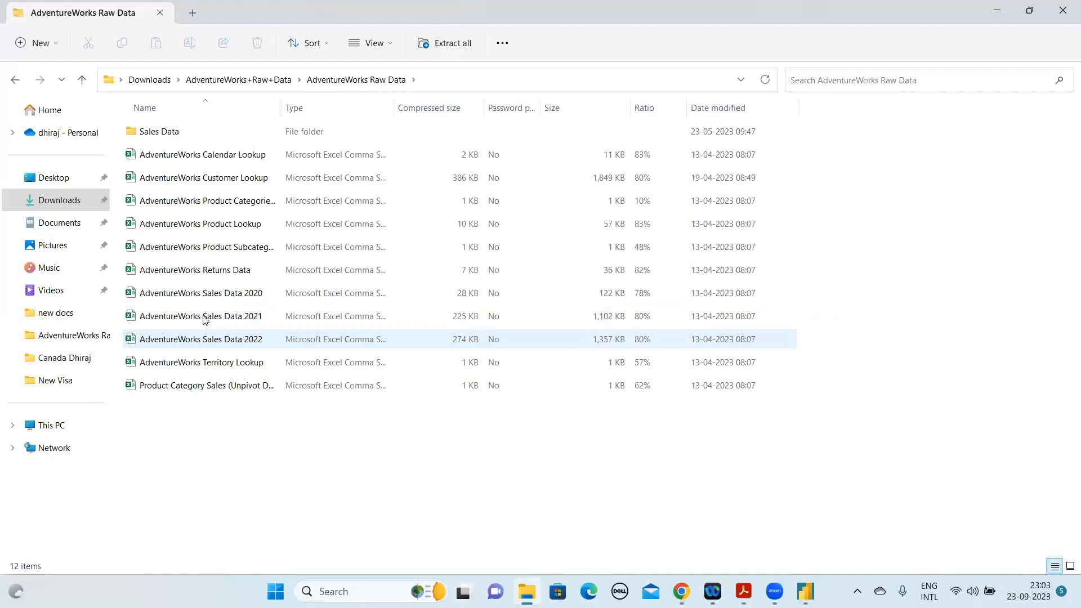
Switch to Power BI Desktop's model view and select the OrderDate - Copy field in the AdventureWorks Sales Data 2020 table
{"action": "left_click", "coordinate": [205, 319]}
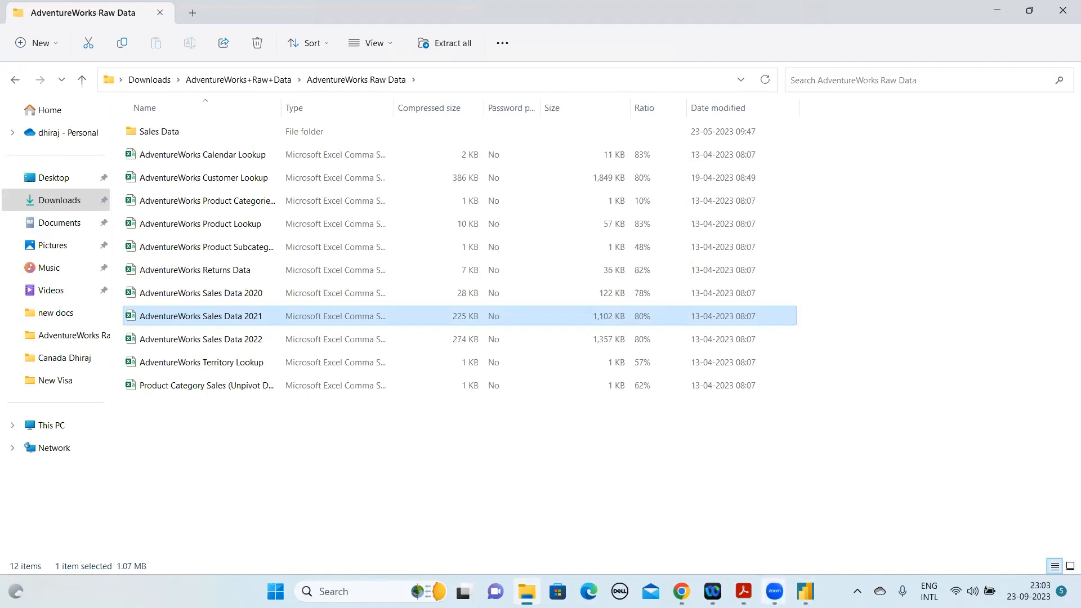
{"action": "left_click", "coordinate": [806, 591]}
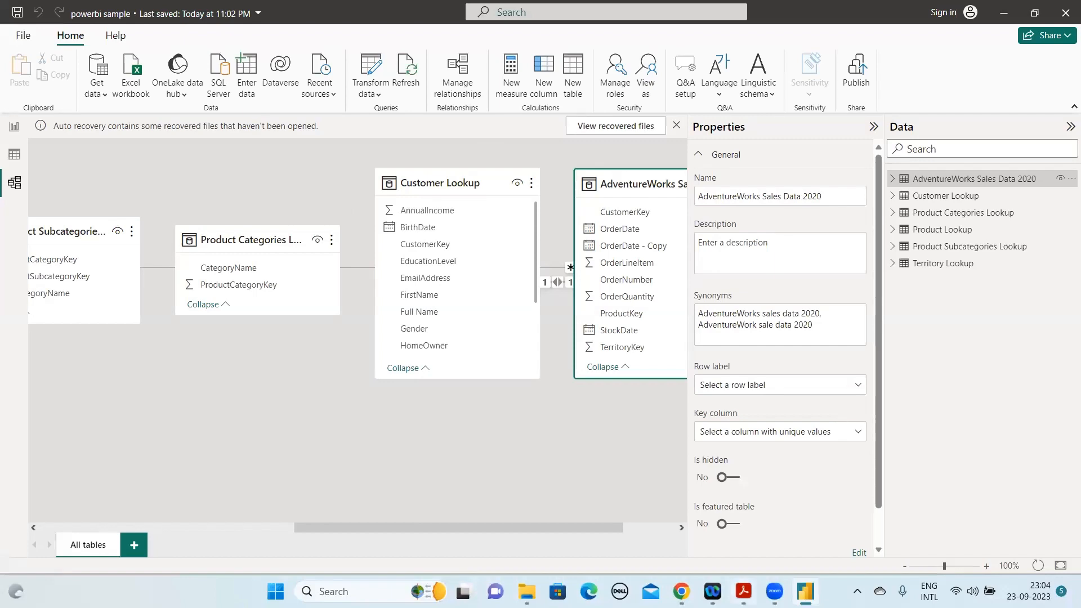
{"action": "key", "text": "alt+Tab"}
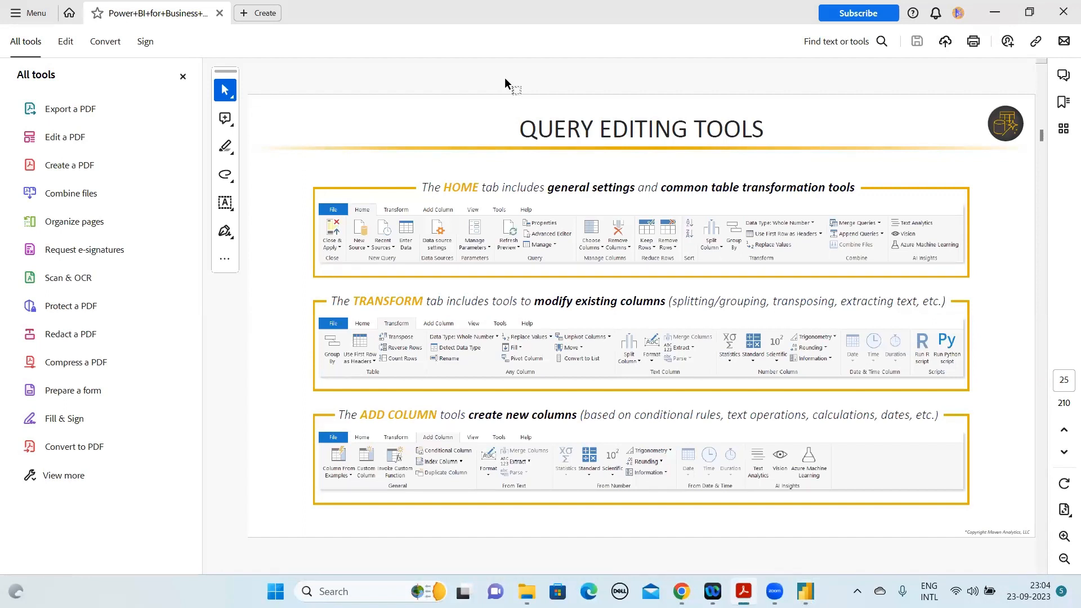
{"action": "mouse_move", "coordinate": [775, 591]}
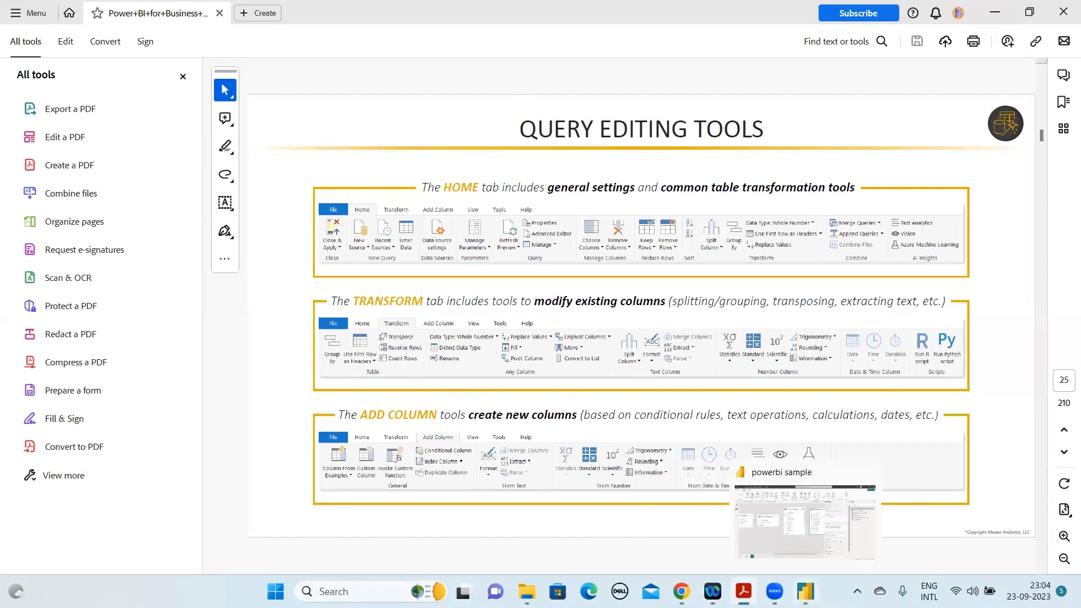
{"action": "left_click", "coordinate": [806, 591]}
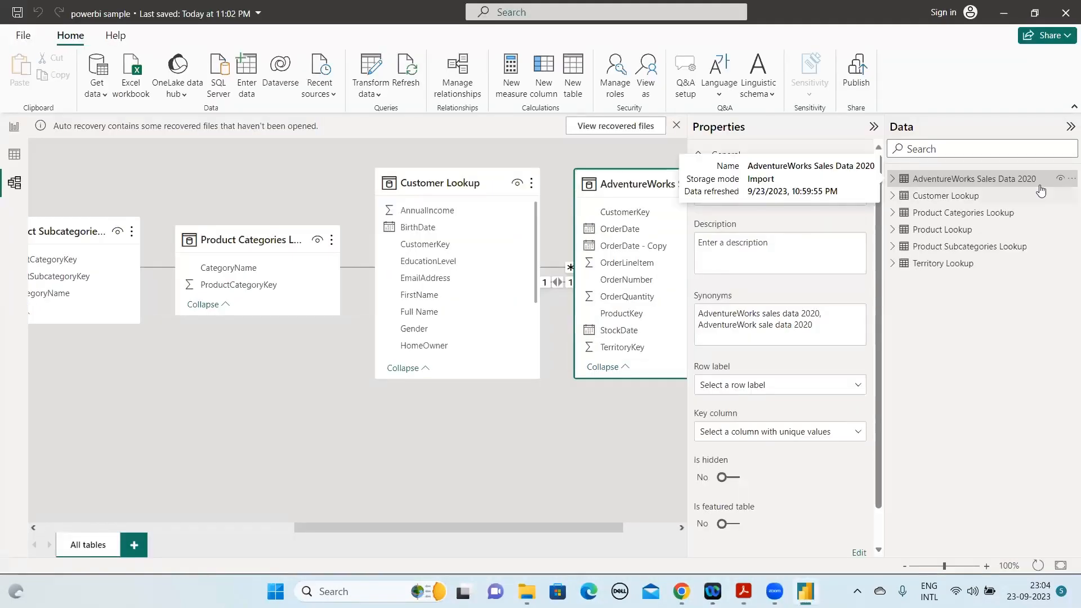
{"action": "left_click", "coordinate": [672, 247]}
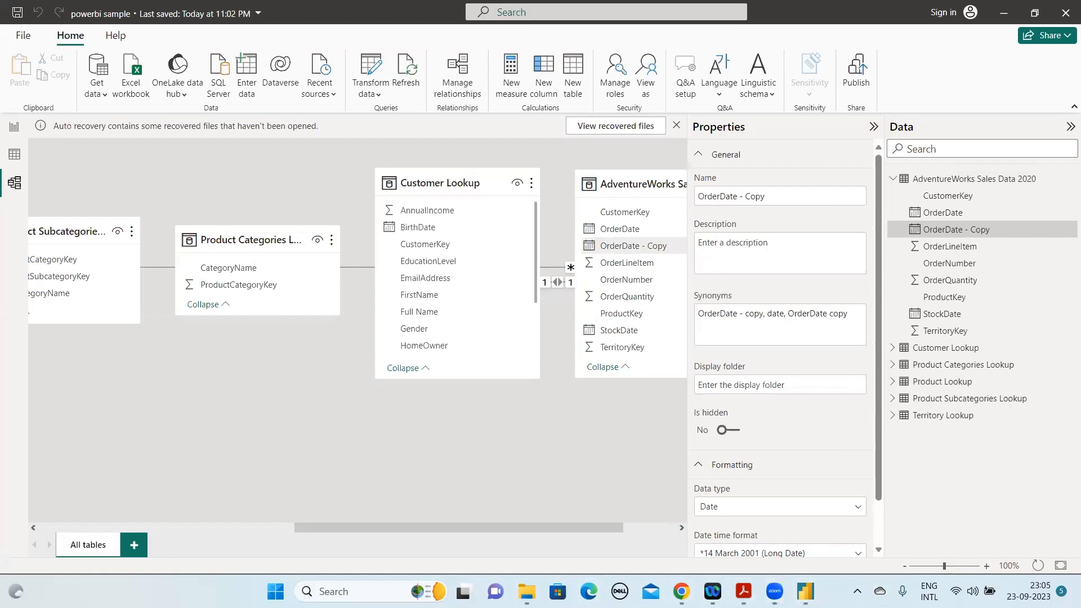
Switch to Adobe Acrobat and review the Basic Table Transformations page, highlighting the words Table Transformations in its title
{"action": "mouse_move", "coordinate": [743, 591]}
{"action": "left_click", "coordinate": [761, 563]}
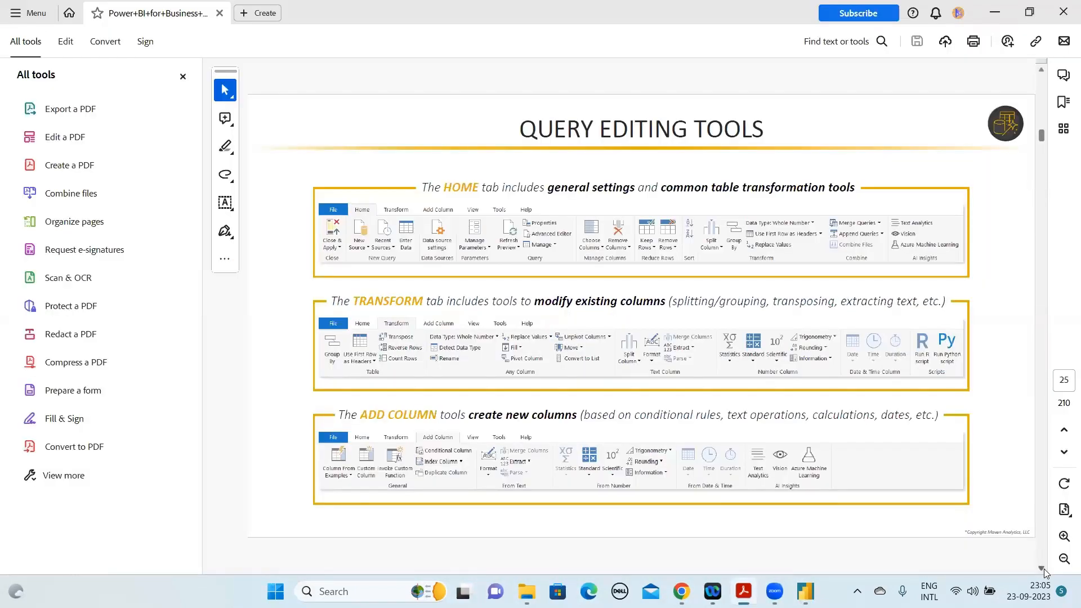
{"action": "left_click", "coordinate": [1042, 568]}
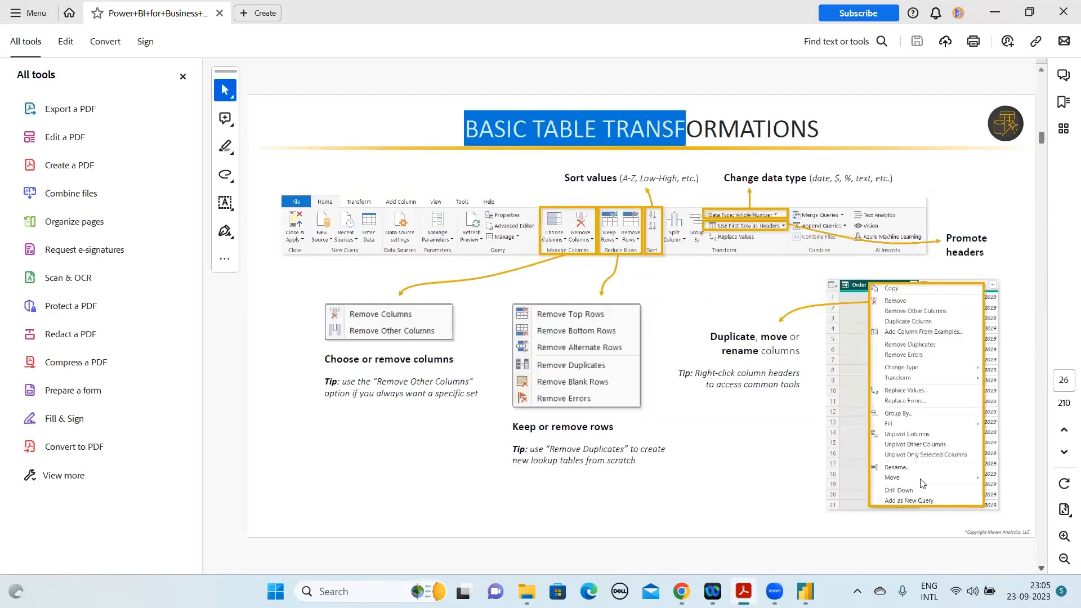
{"action": "left_click", "coordinate": [356, 134]}
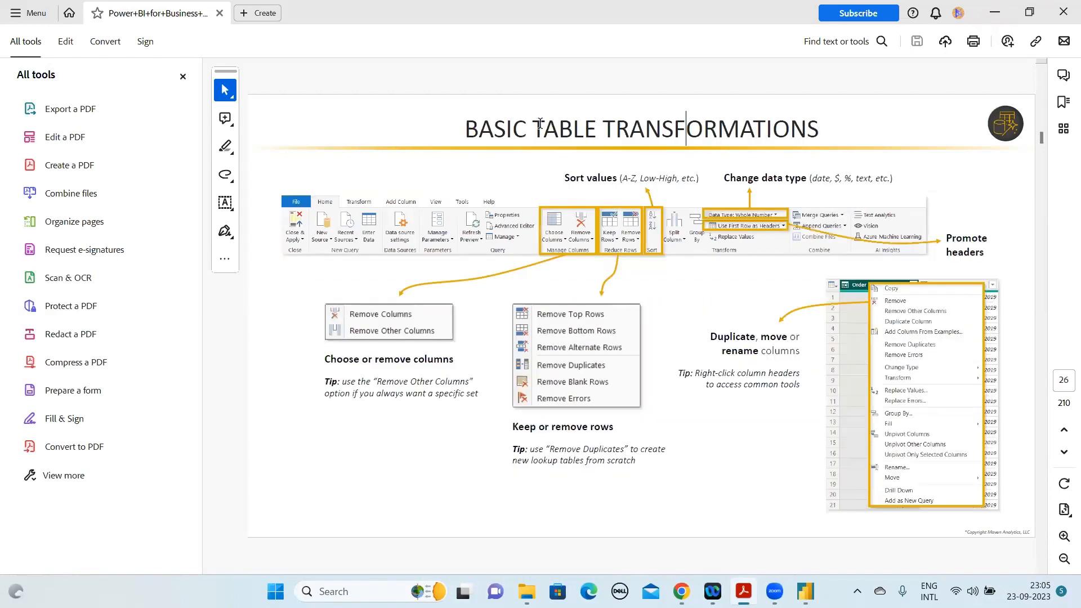
{"action": "double_click", "coordinate": [775, 141]}
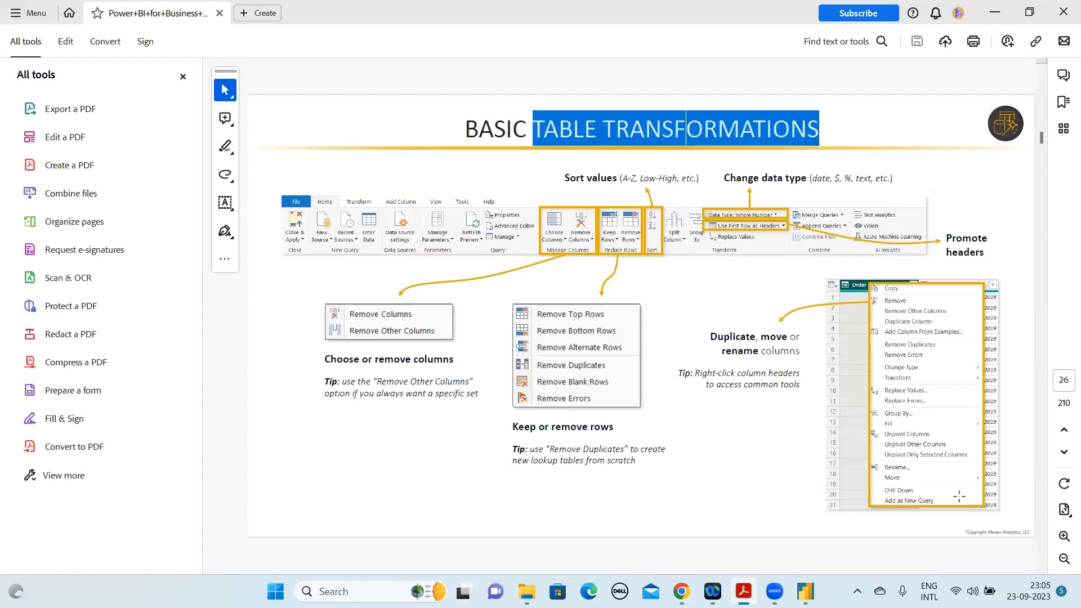
Go to the Assignment: Table Transformations page and examine its key objectives, highlighting the Product Category Lookup and Product Subcategory Lookup query names
{"action": "left_click", "coordinate": [1041, 571]}
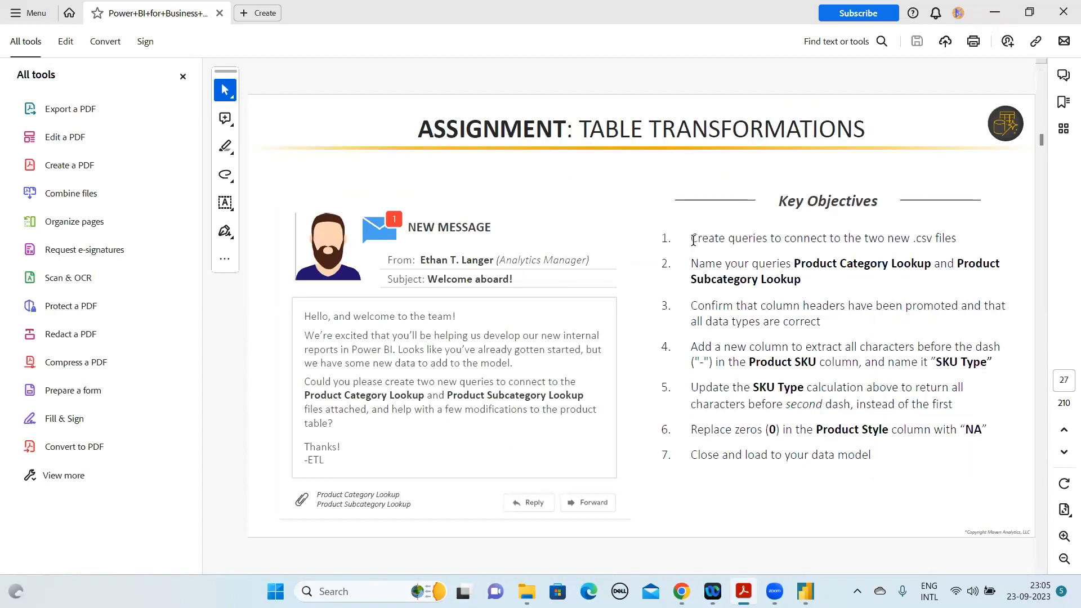
{"action": "left_click_drag", "start_coordinate": [692, 241], "coordinate": [721, 241]}
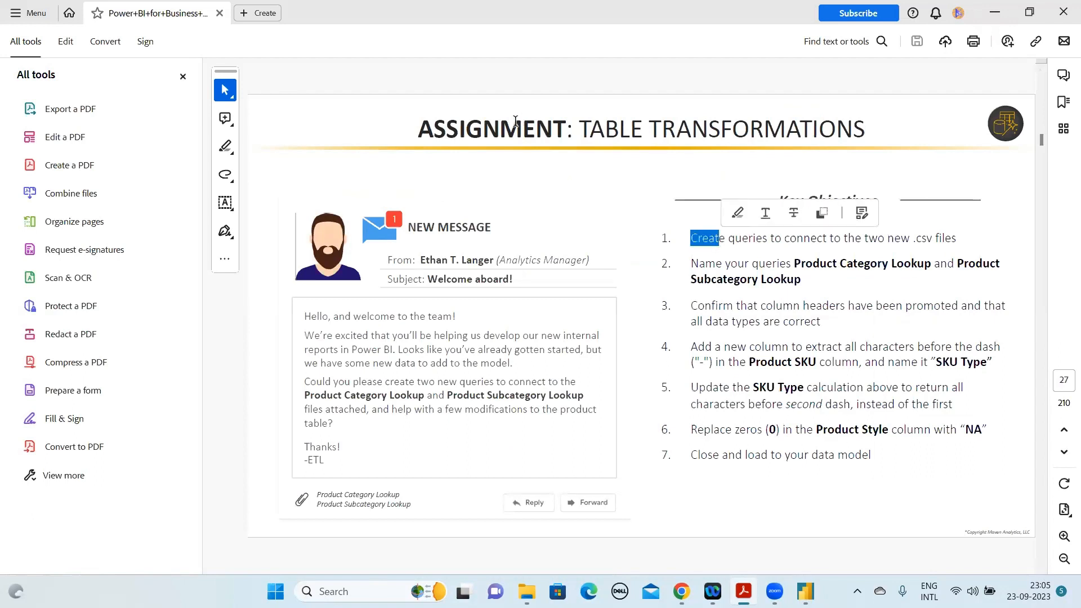
{"action": "left_click_drag", "start_coordinate": [415, 129], "coordinate": [867, 146]}
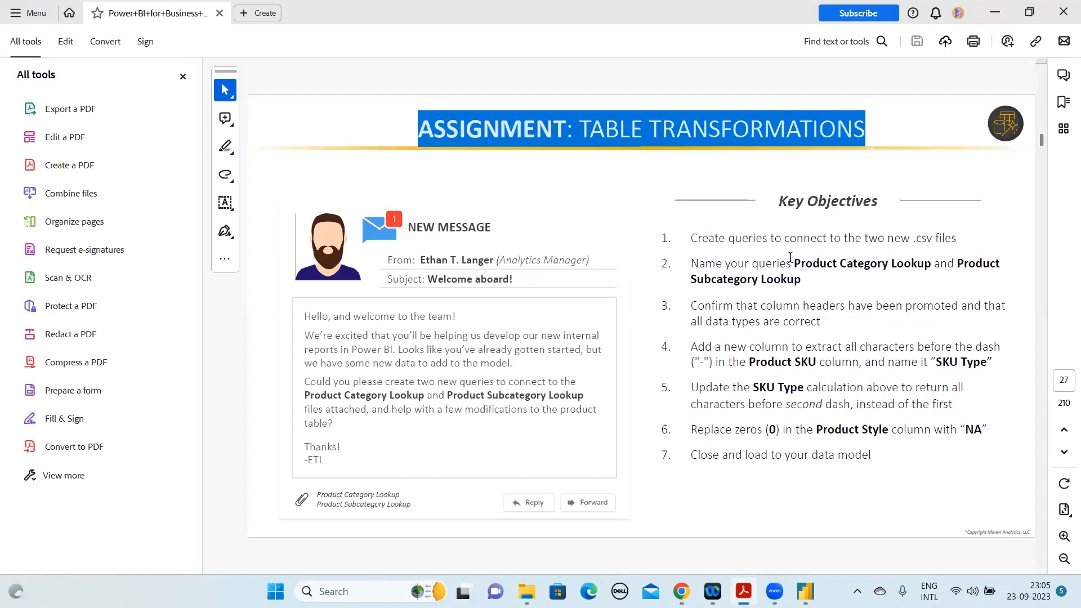
{"action": "left_click_drag", "start_coordinate": [792, 263], "coordinate": [916, 274]}
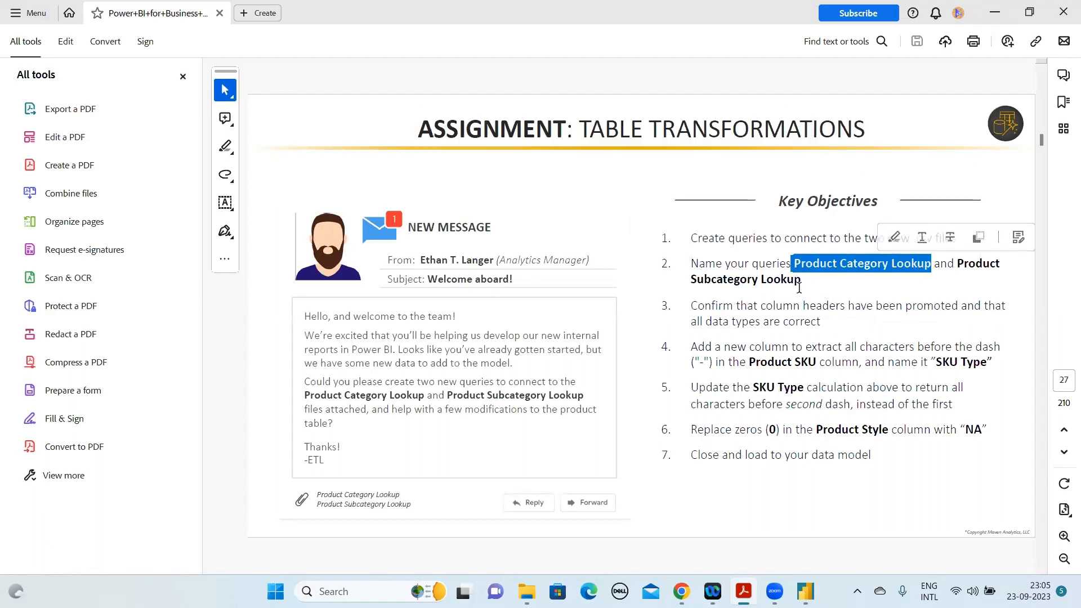
{"action": "left_click_drag", "start_coordinate": [811, 284], "coordinate": [795, 264]}
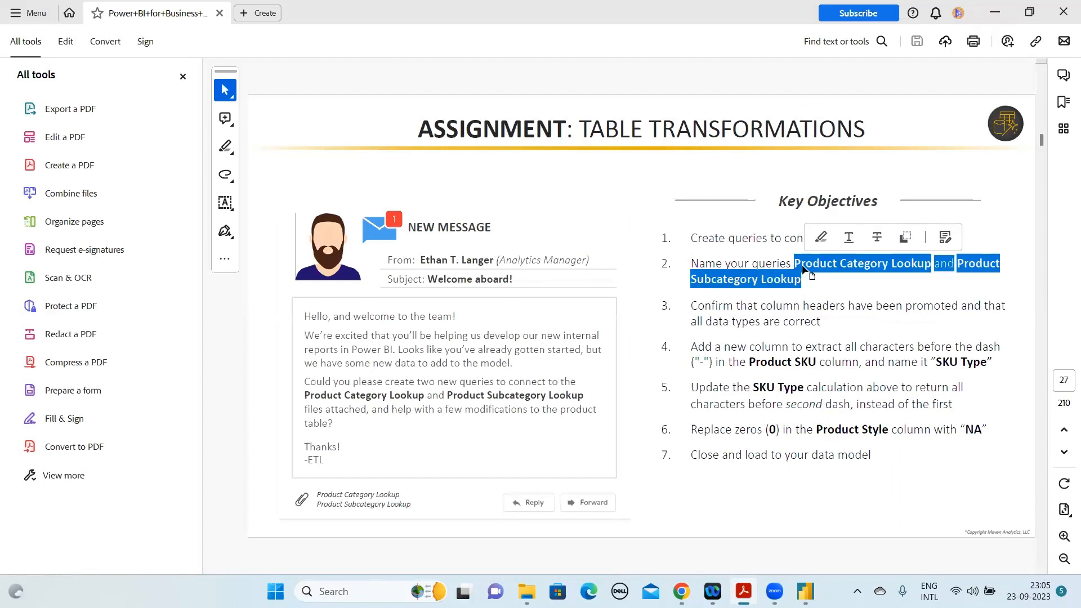
{"action": "left_click", "coordinate": [694, 244]}
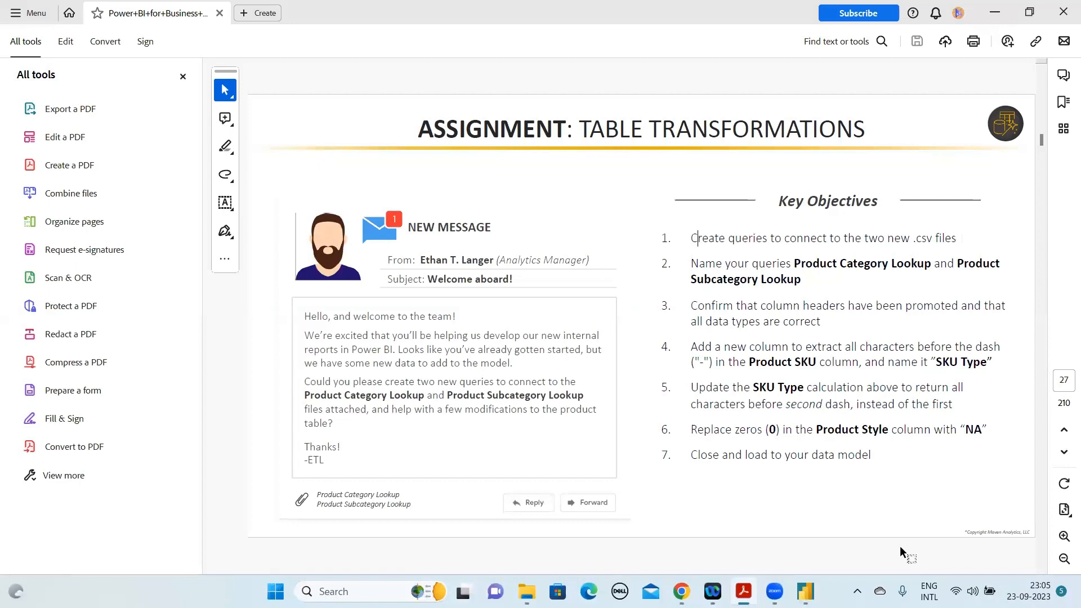
Check the model in Power BI Desktop, then return to Adobe Acrobat and advance to the Storage & Connection Modes page
{"action": "key", "text": "alt+Tab"}
{"action": "left_click", "coordinate": [635, 245]}
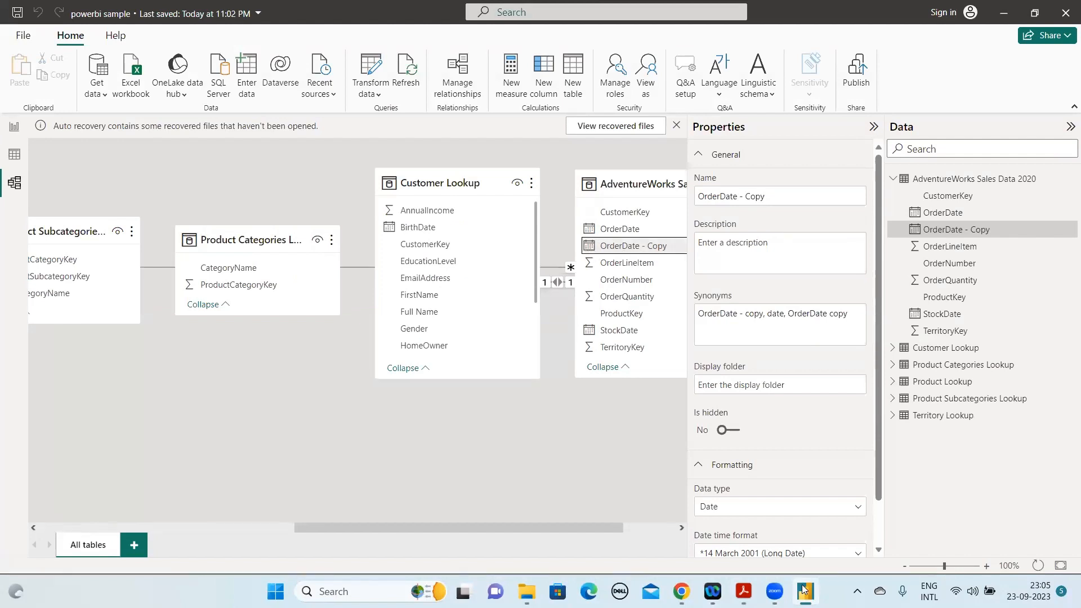
{"action": "left_click", "coordinate": [743, 592]}
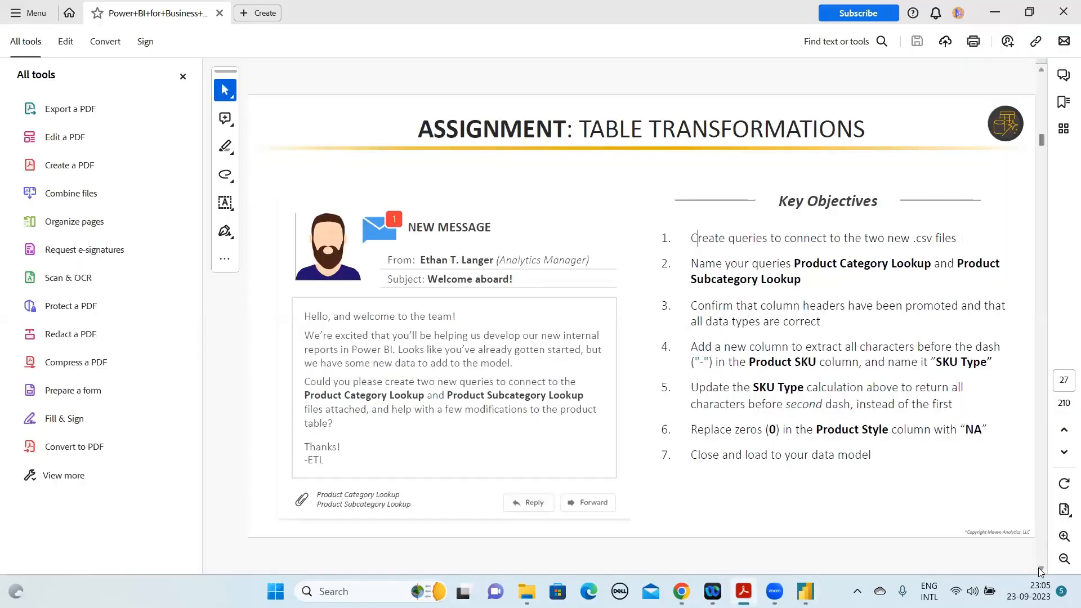
{"action": "left_click", "coordinate": [1042, 570]}
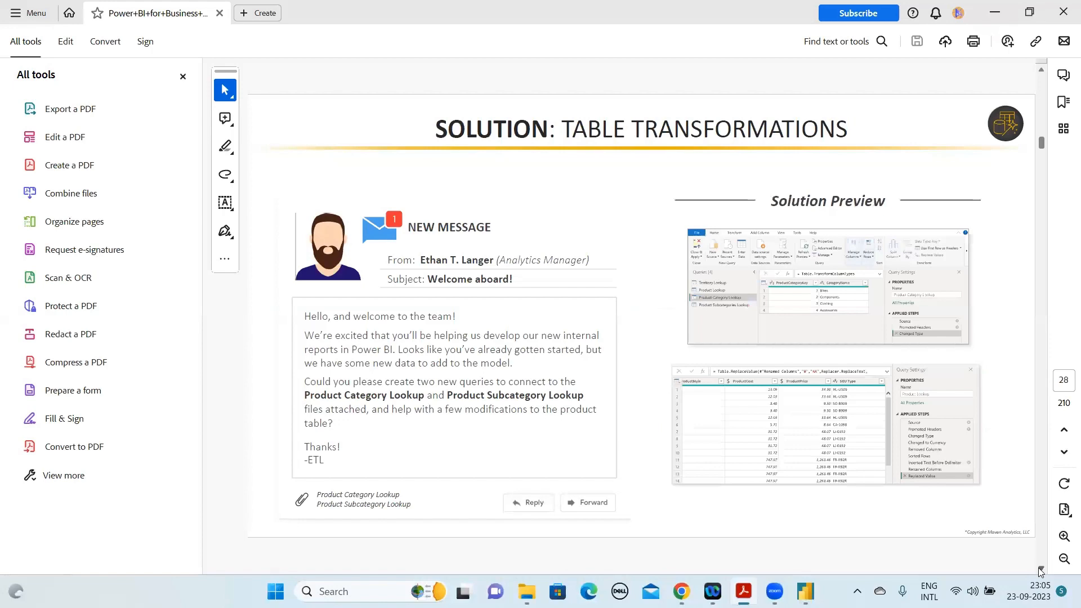
{"action": "left_click", "coordinate": [1041, 570]}
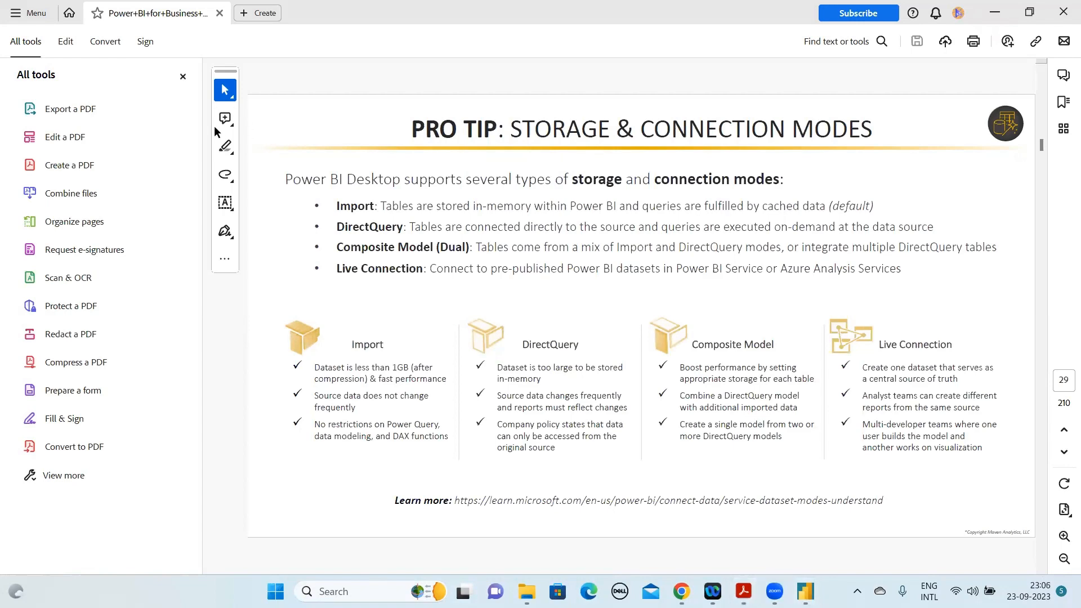
Switch to Power BI Desktop, search all Get Data connectors for "dat", view the Azure category and close the window without connecting
{"action": "key", "text": "alt+Tab"}
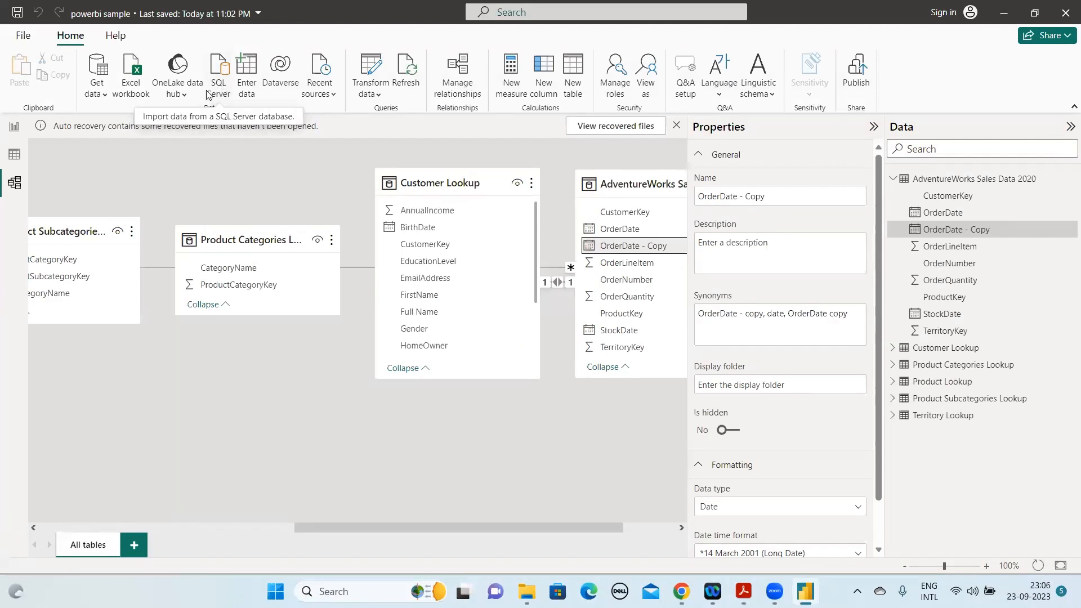
{"action": "left_click", "coordinate": [103, 100]}
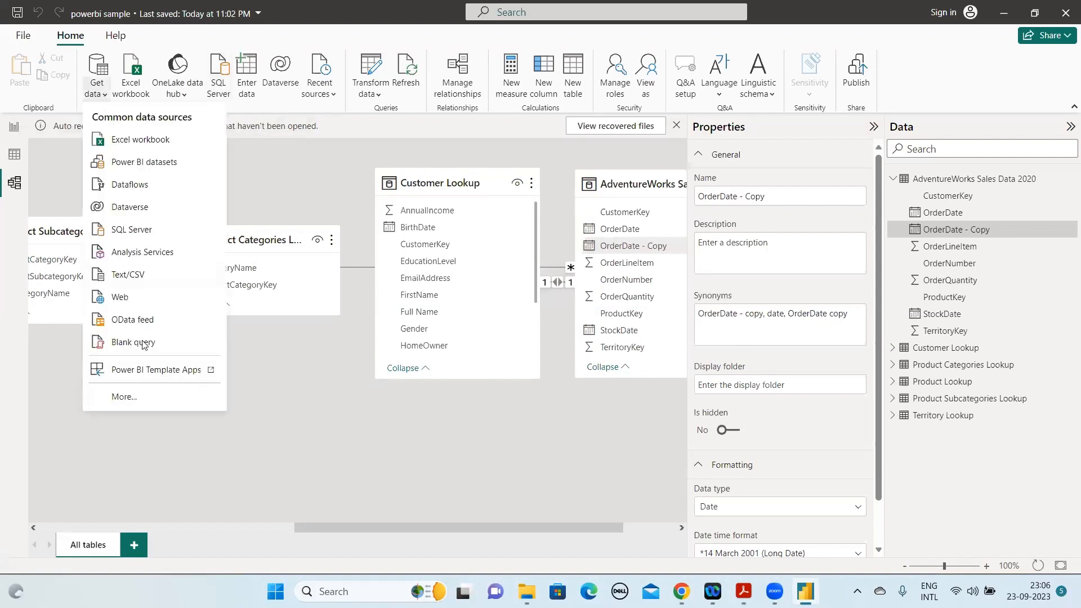
{"action": "left_click", "coordinate": [125, 397]}
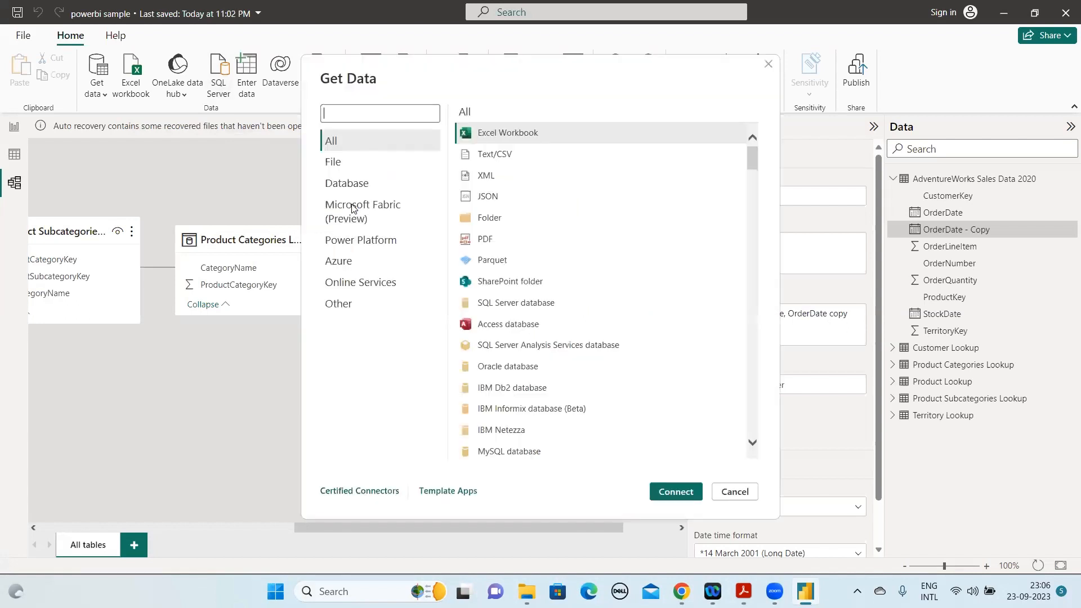
{"action": "left_click_drag", "start_coordinate": [351, 205], "coordinate": [357, 119]}
{"action": "left_click", "coordinate": [358, 117]}
{"action": "type", "text": "dat"}
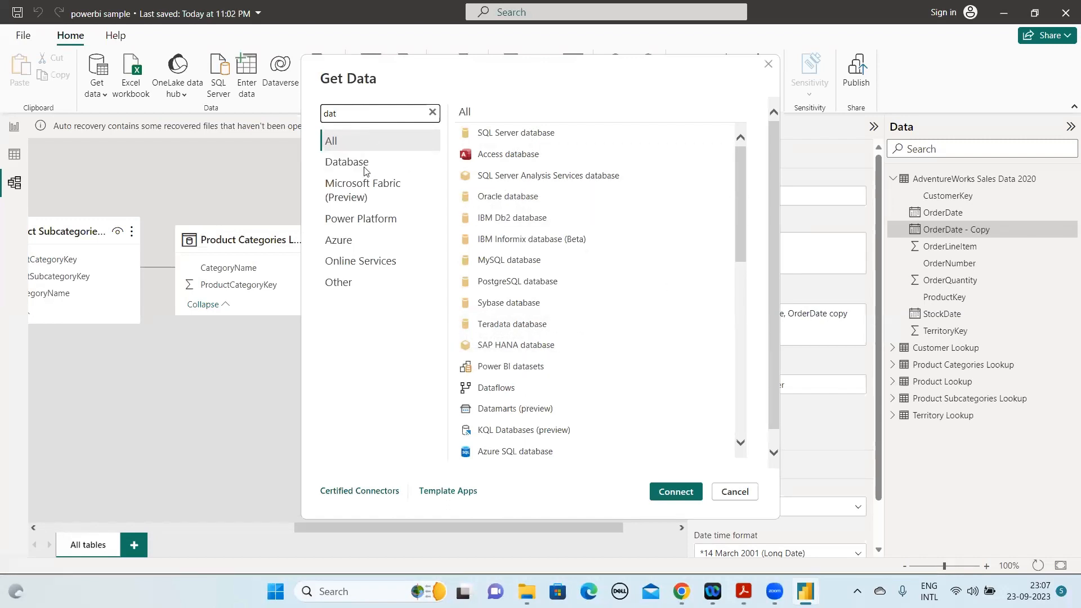
{"action": "left_click", "coordinate": [351, 248]}
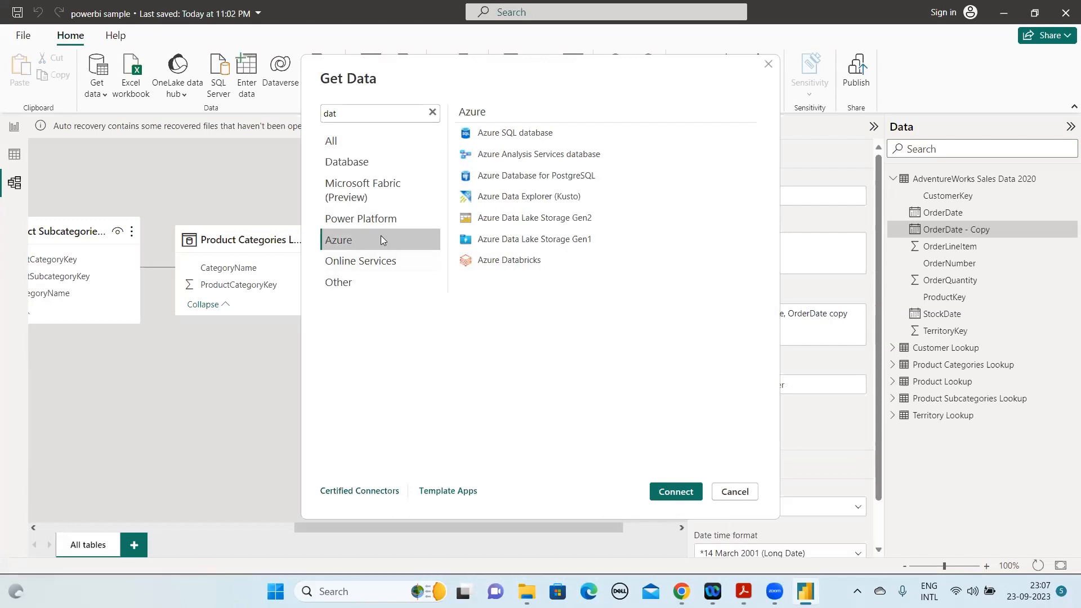
{"action": "left_click_drag", "start_coordinate": [360, 113], "coordinate": [296, 113]}
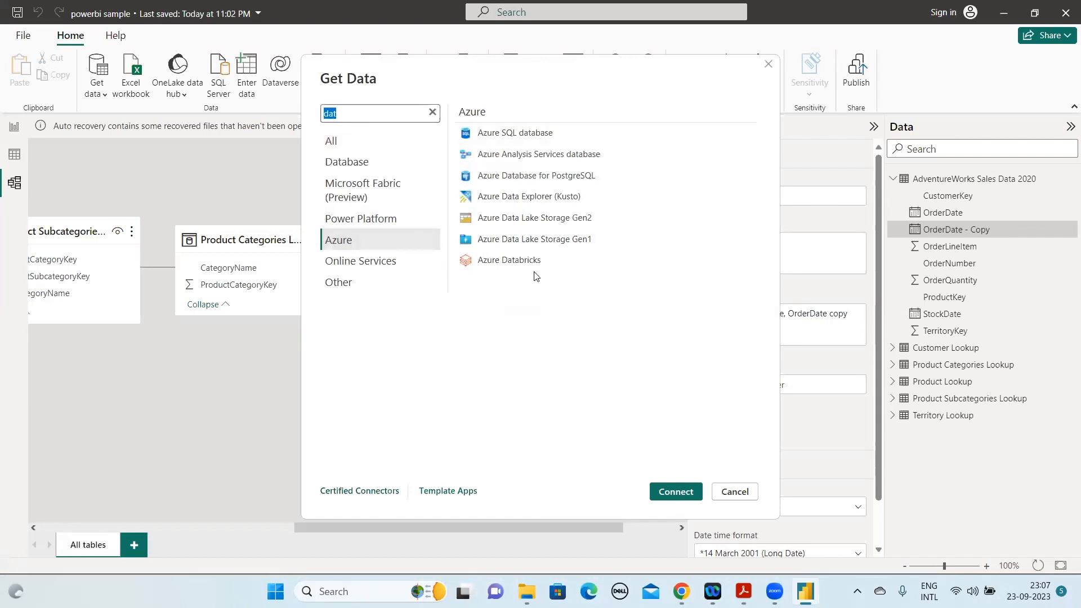
{"action": "left_click", "coordinate": [739, 495]}
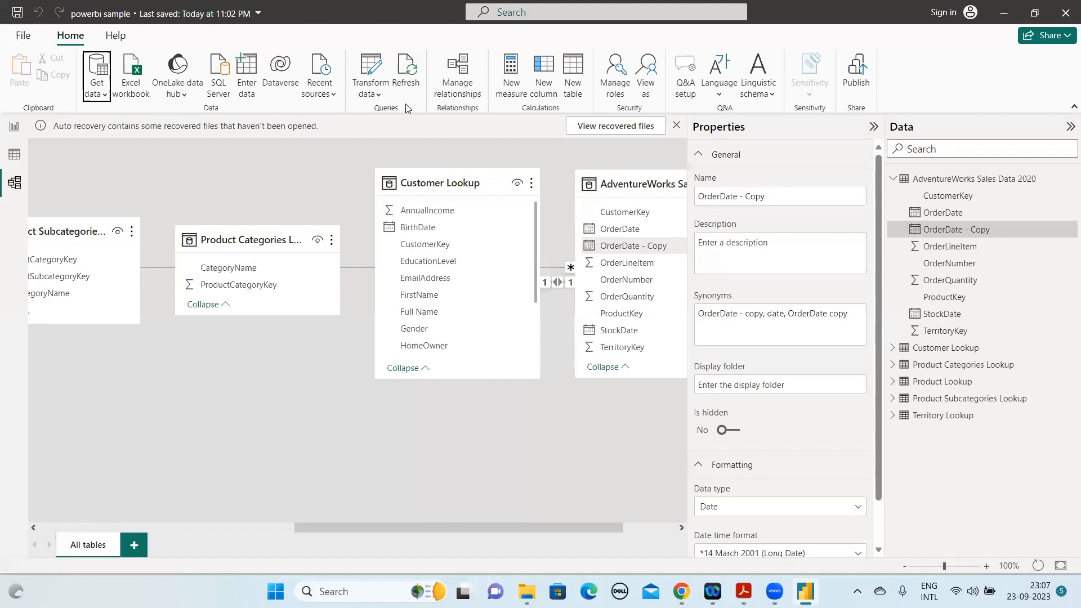
View the Transform data options in the Queries group and close them without choosing one
{"action": "left_click", "coordinate": [378, 96]}
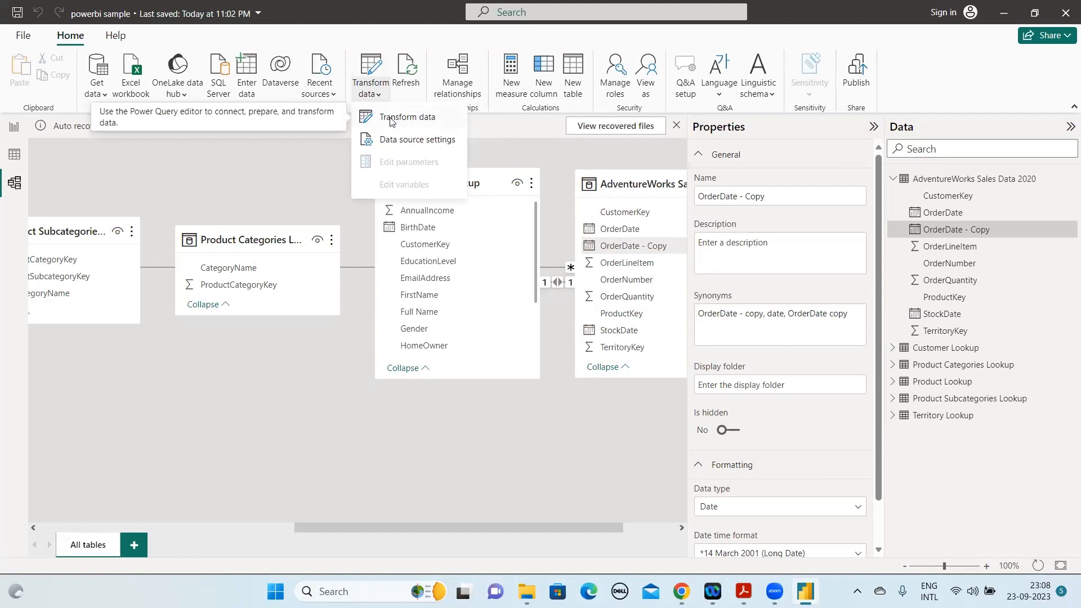
{"action": "left_click", "coordinate": [400, 149]}
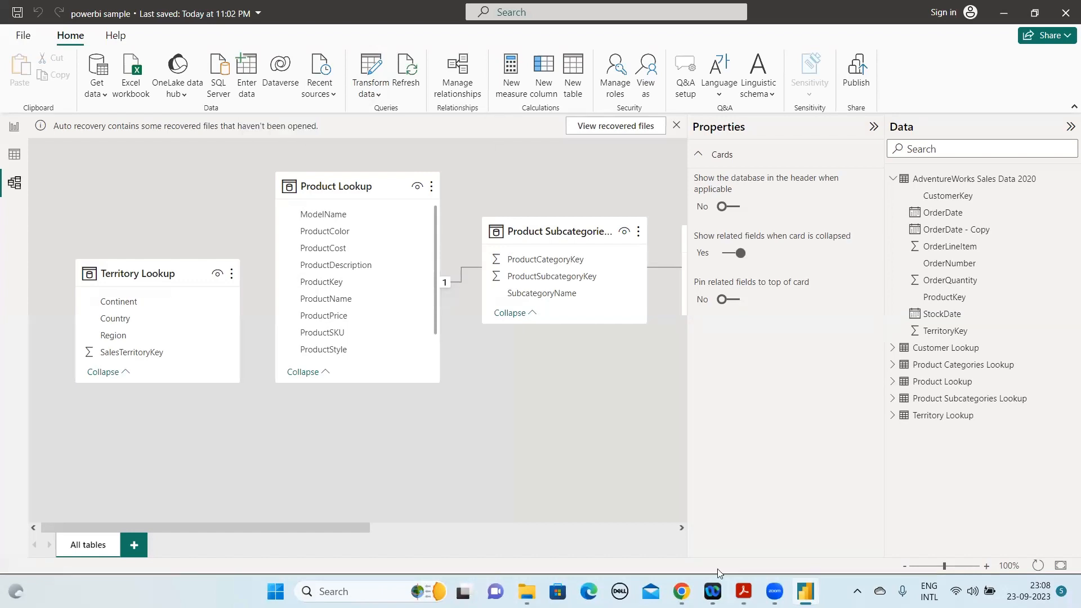
Switch to Adobe Acrobat and review the Connecting to a Database and Extracting Data from the Web pages
{"action": "left_click", "coordinate": [744, 590]}
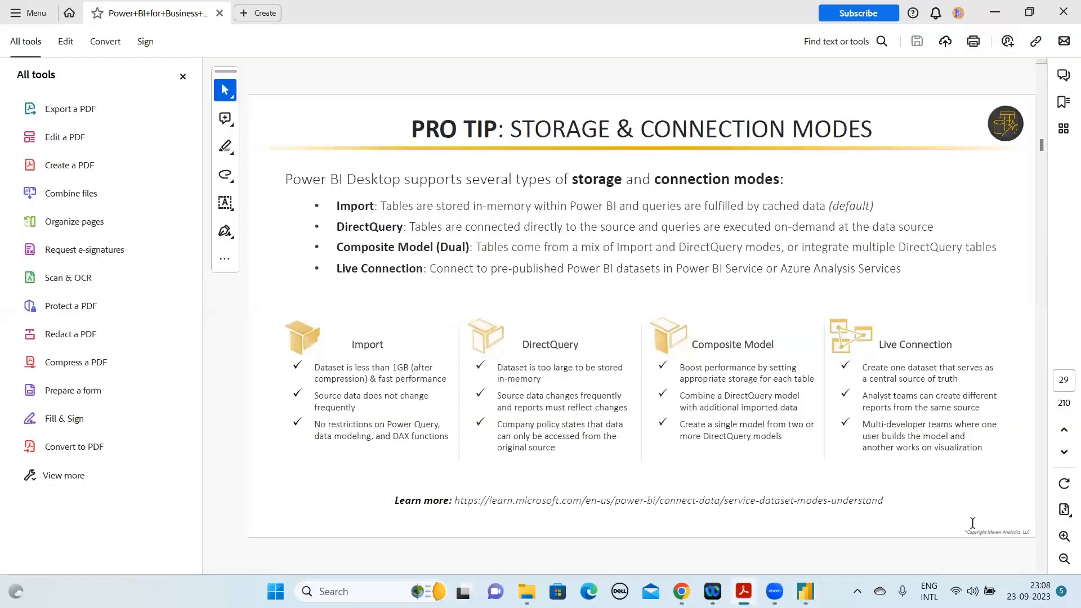
{"action": "left_click", "coordinate": [1042, 569]}
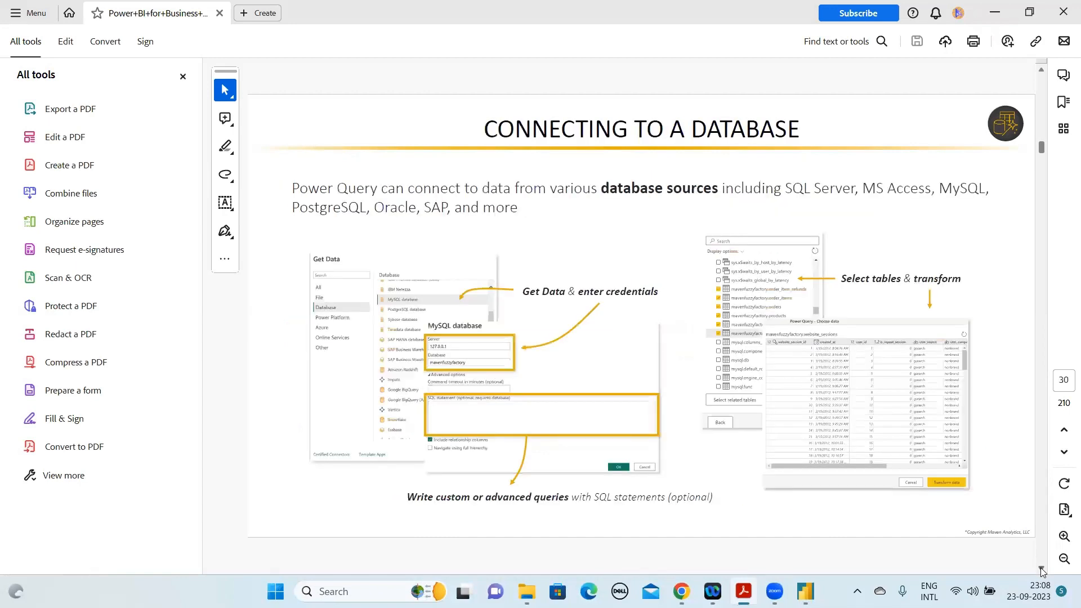
{"action": "left_click", "coordinate": [1041, 570]}
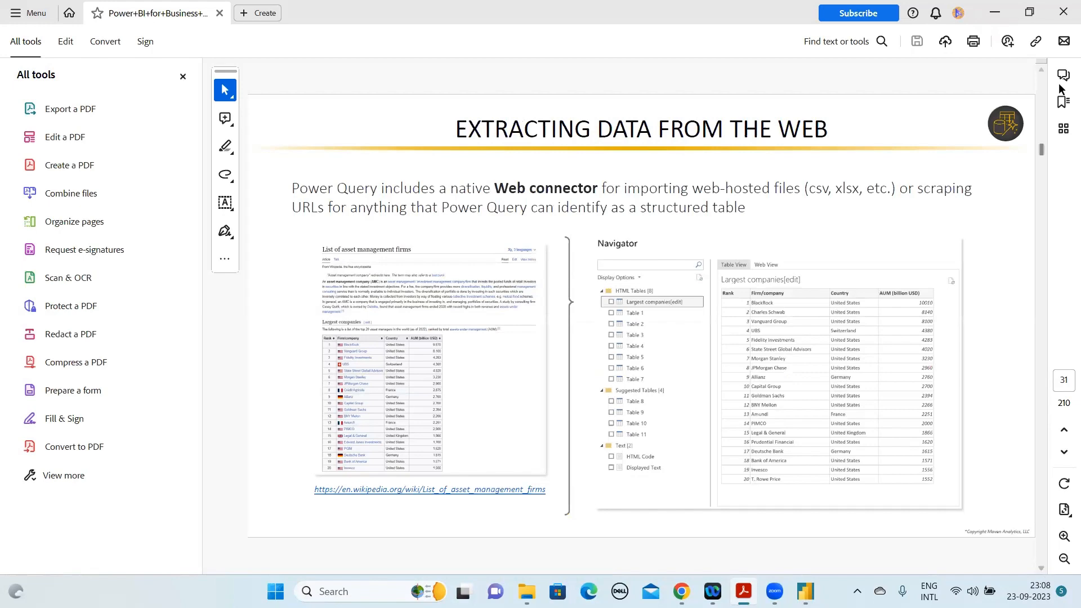
{"action": "left_click", "coordinate": [1043, 73]}
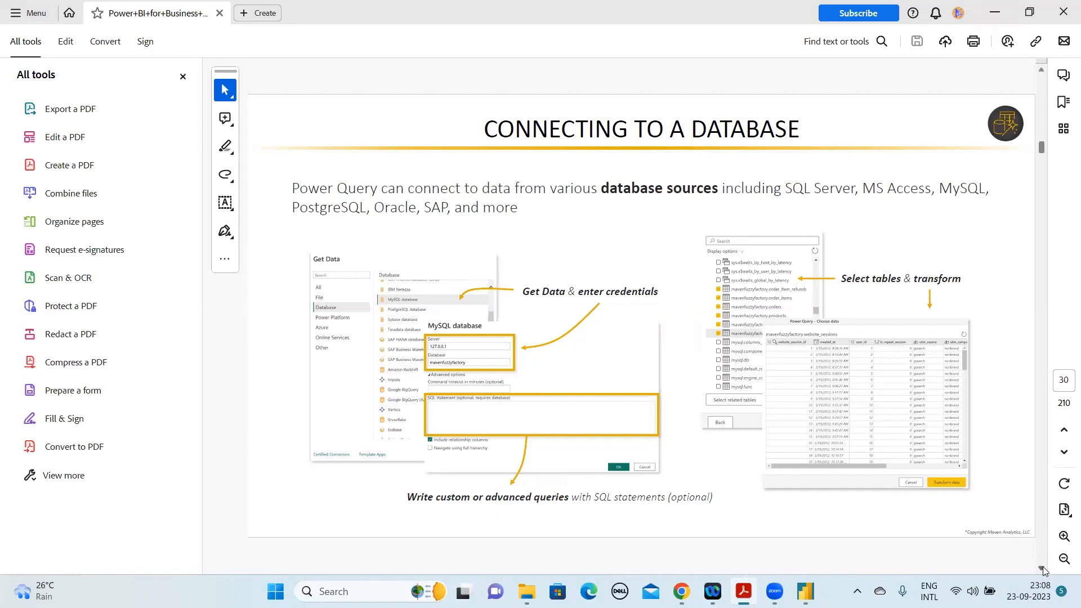
{"action": "left_click", "coordinate": [1043, 570]}
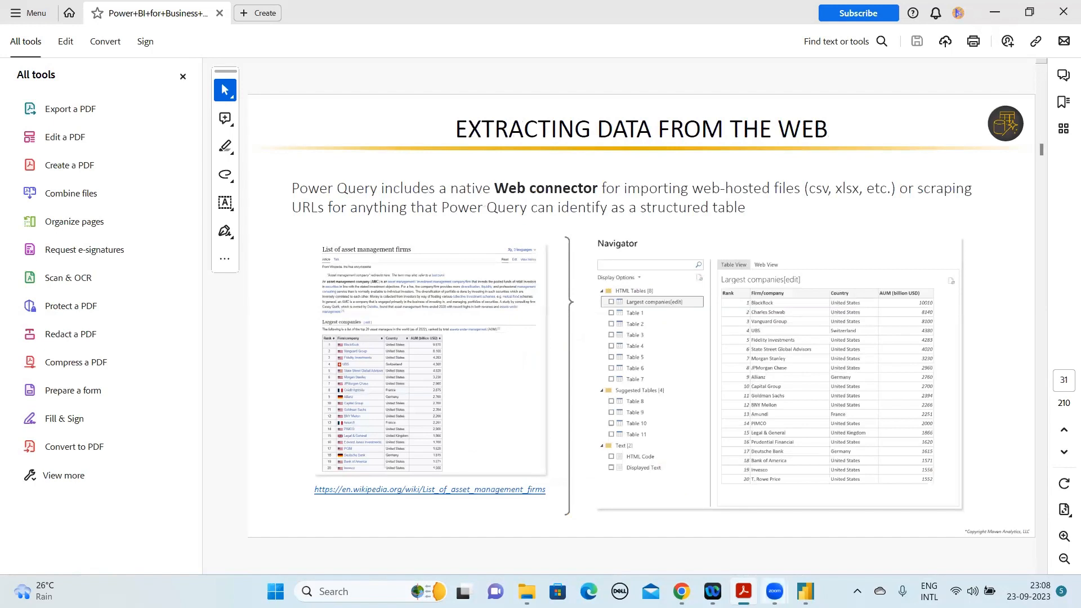
{"action": "left_click", "coordinate": [150, 391]}
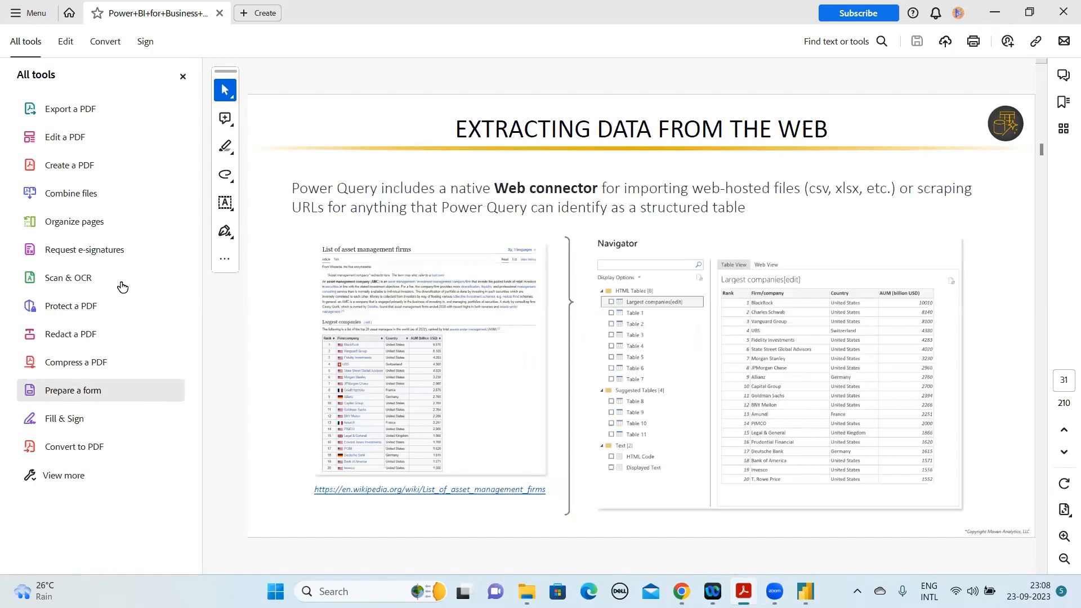